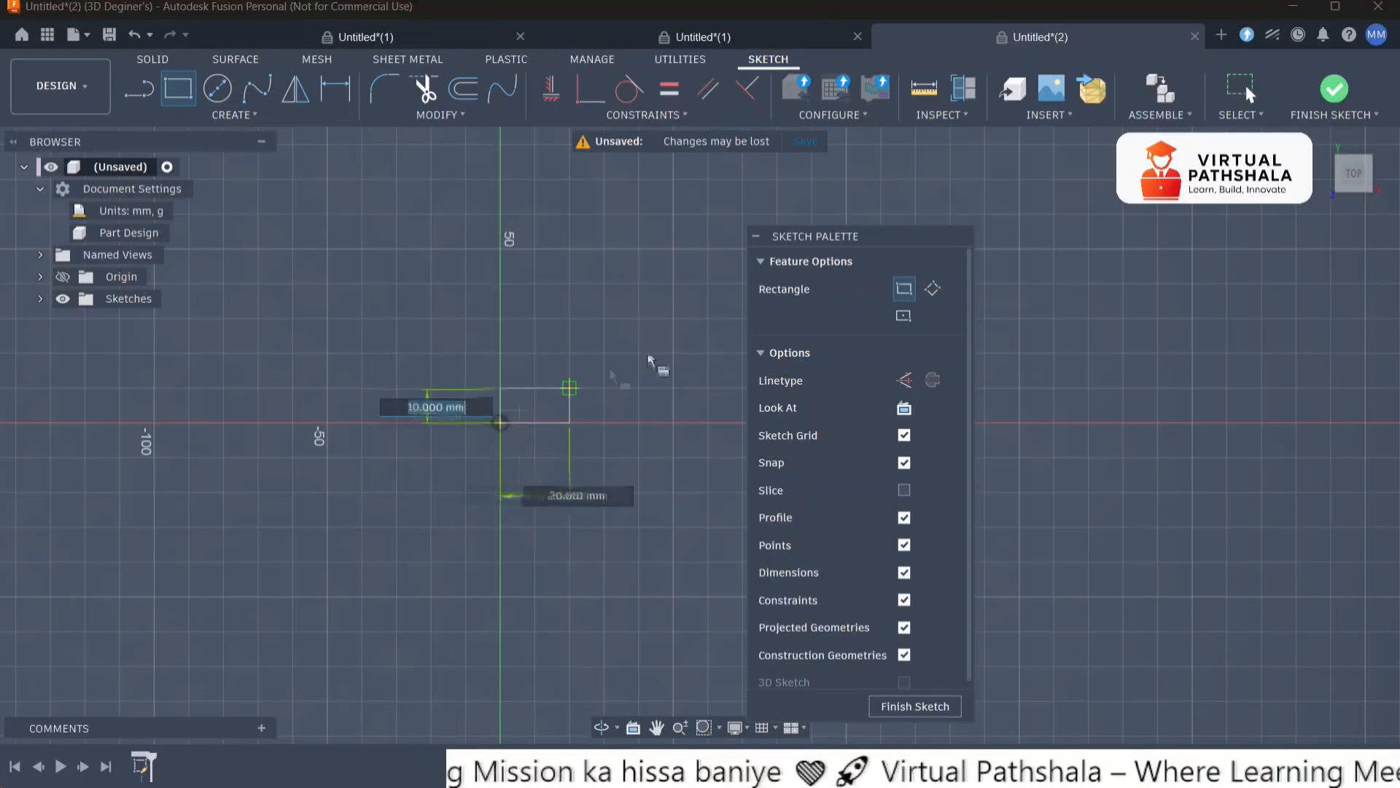
- Sketch a two-point rectangle from the origin and a larger center rectangle centred on the origin
click(681, 316)
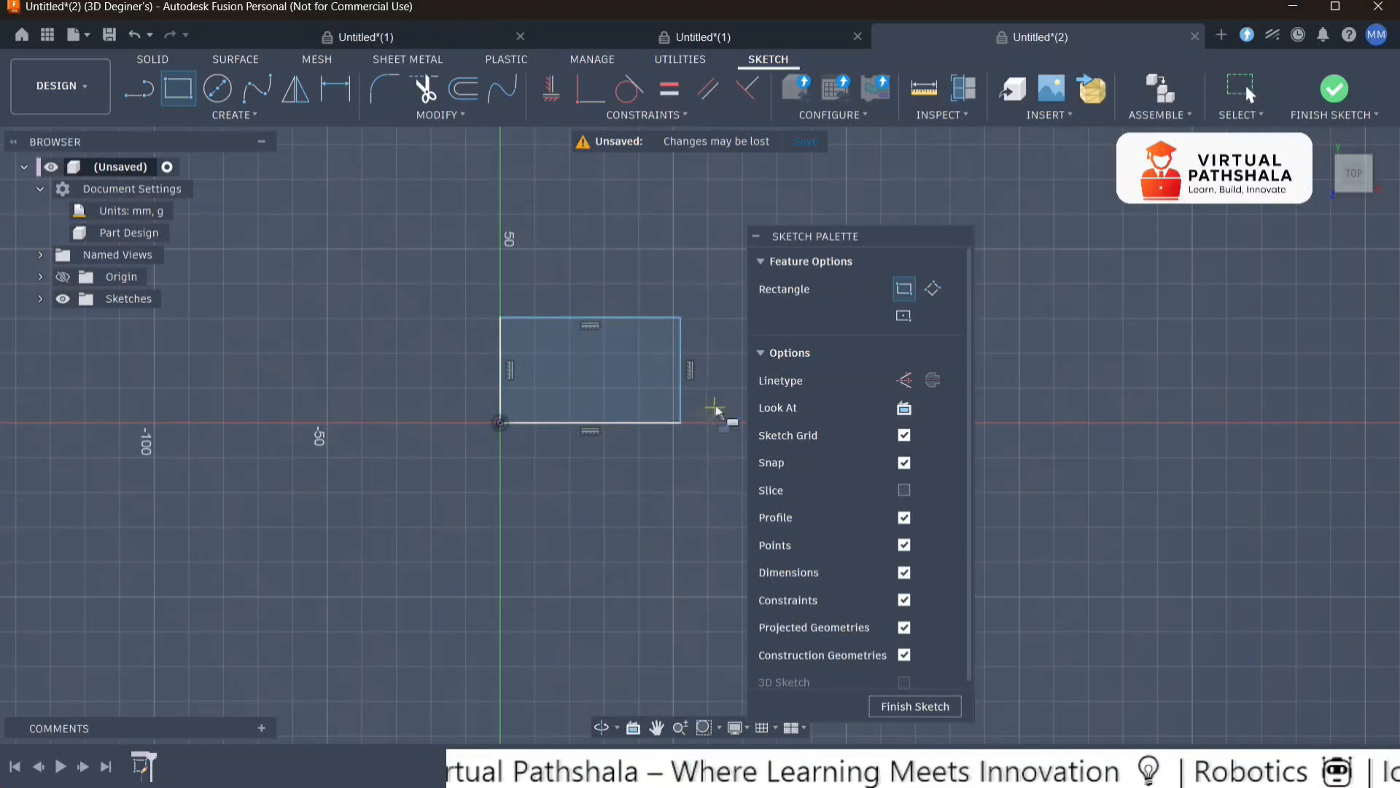
click(904, 316)
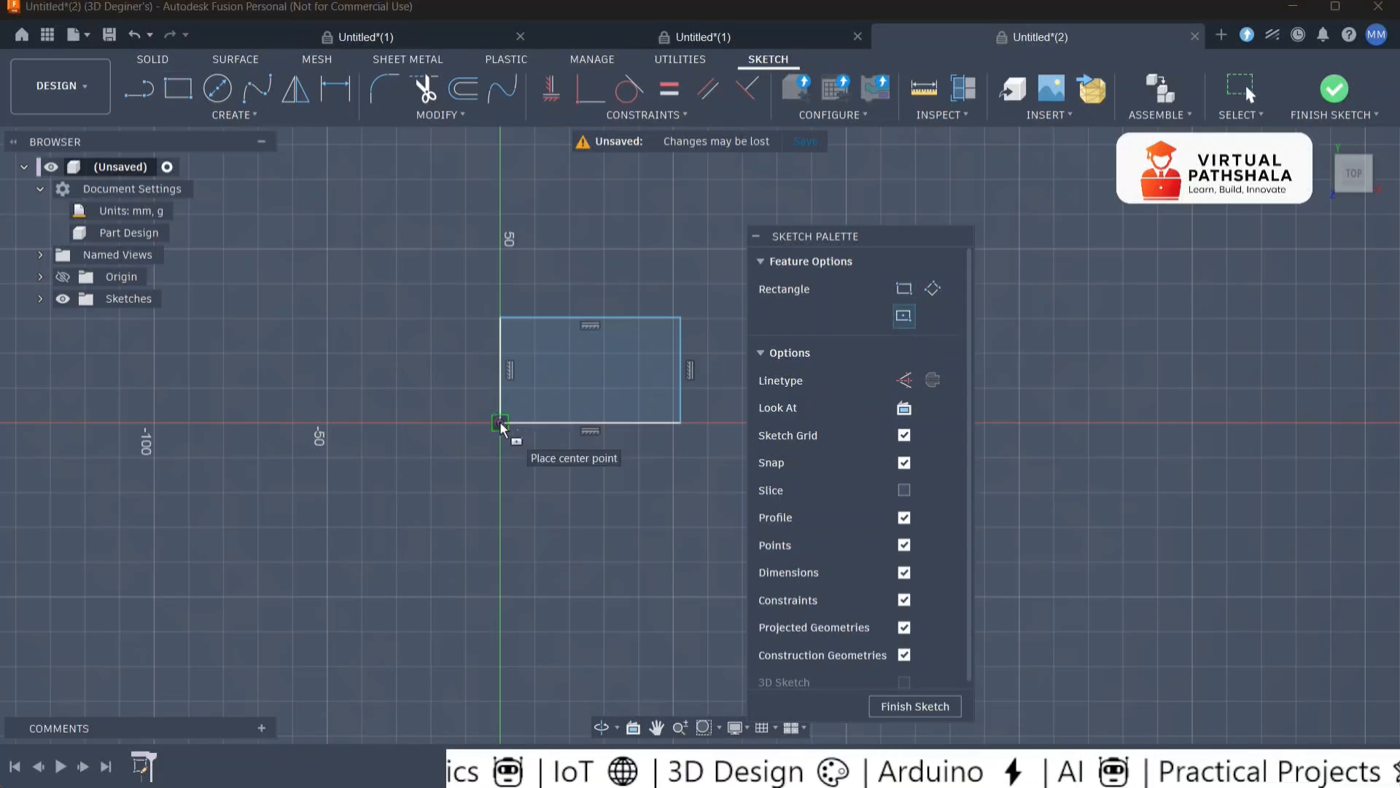
scroll(500, 423, down, 3)
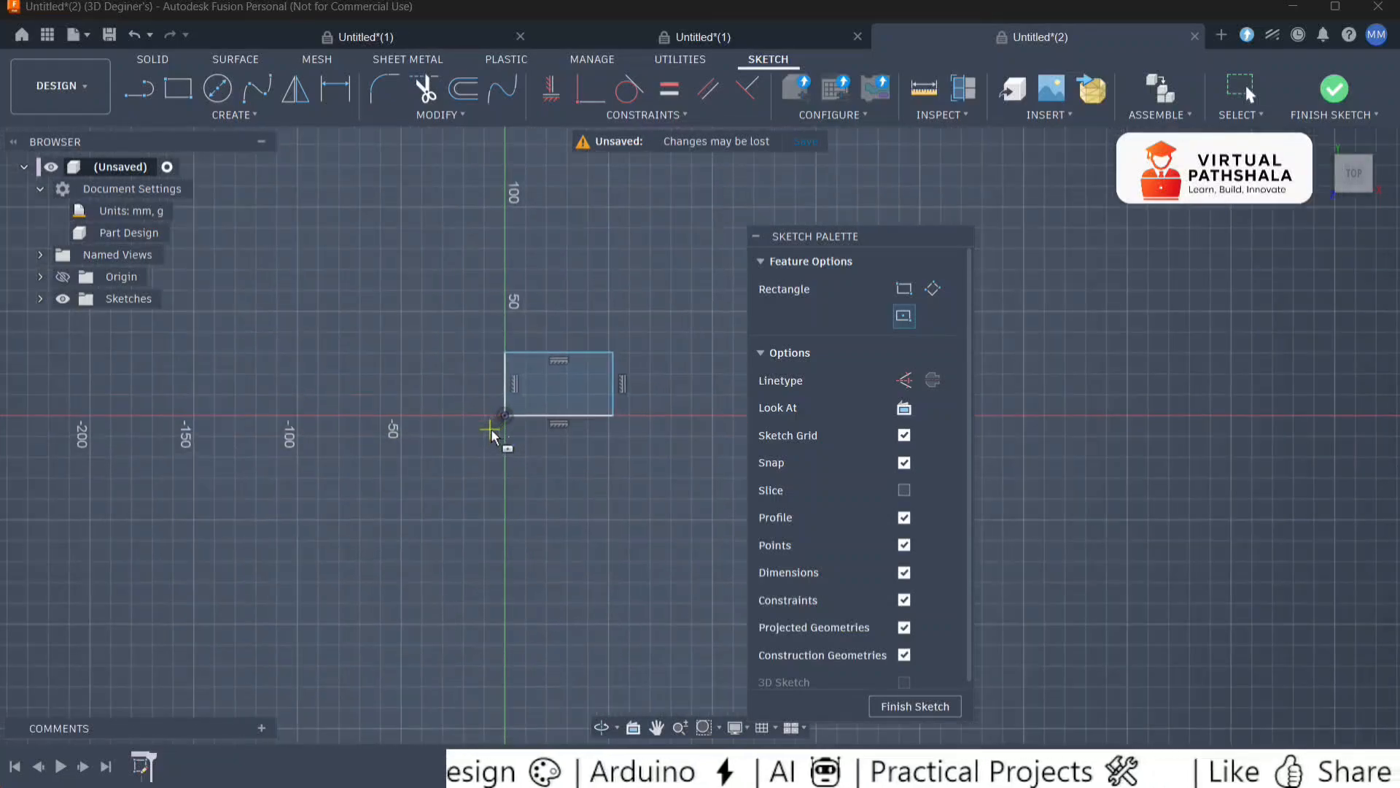
scroll(494, 435, up, 2)
click(510, 417)
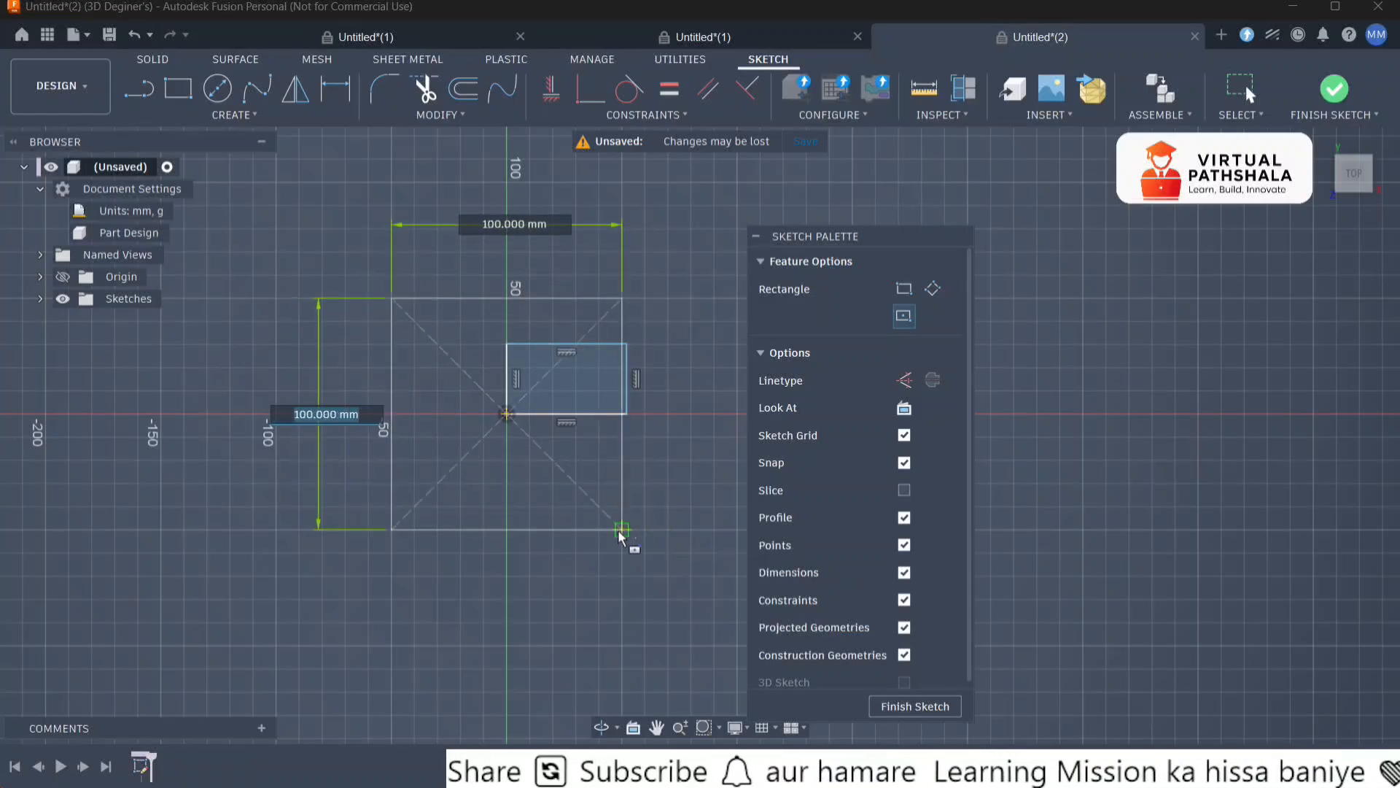
click(668, 546)
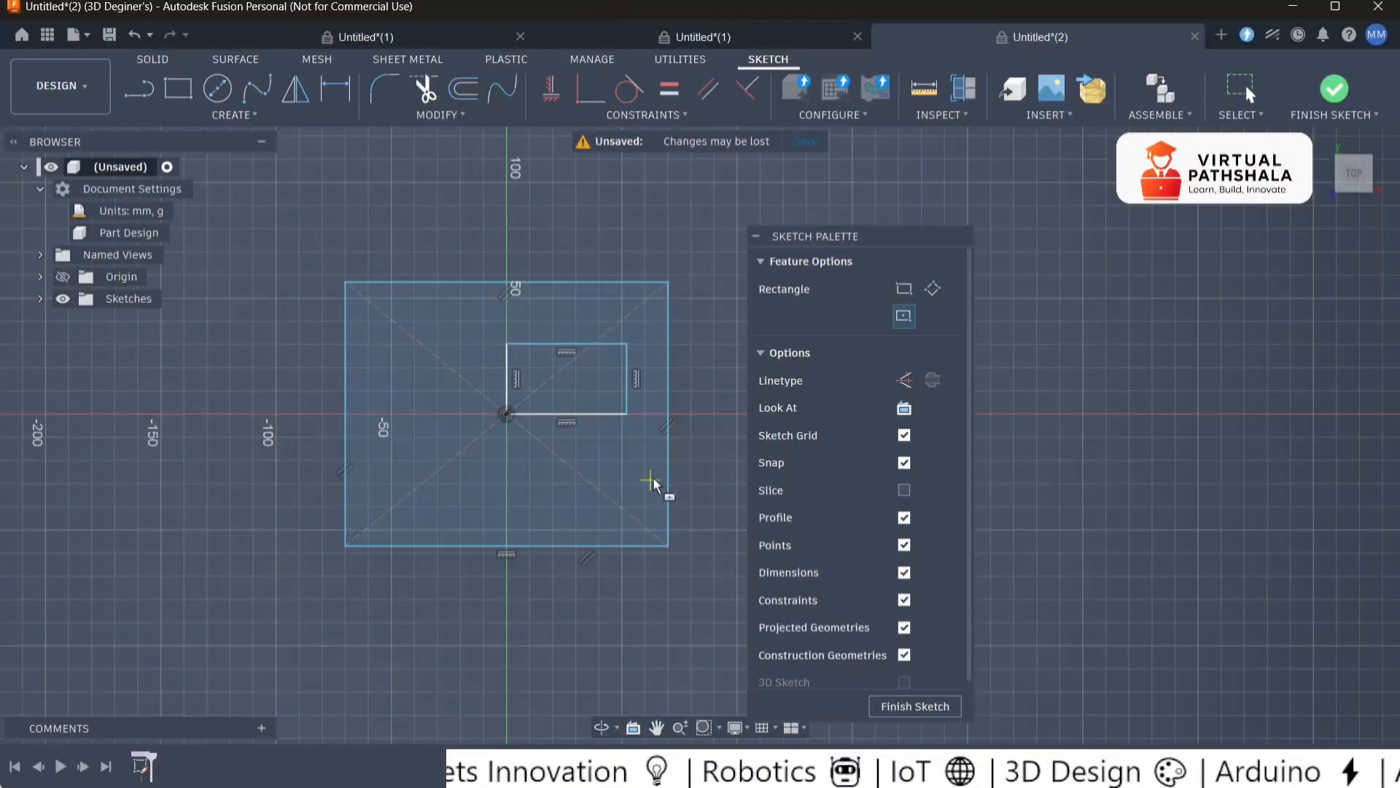
- Undo both trial rectangles in the sketch
key(Escape)
key(ctrl+z)
key(ctrl+z)
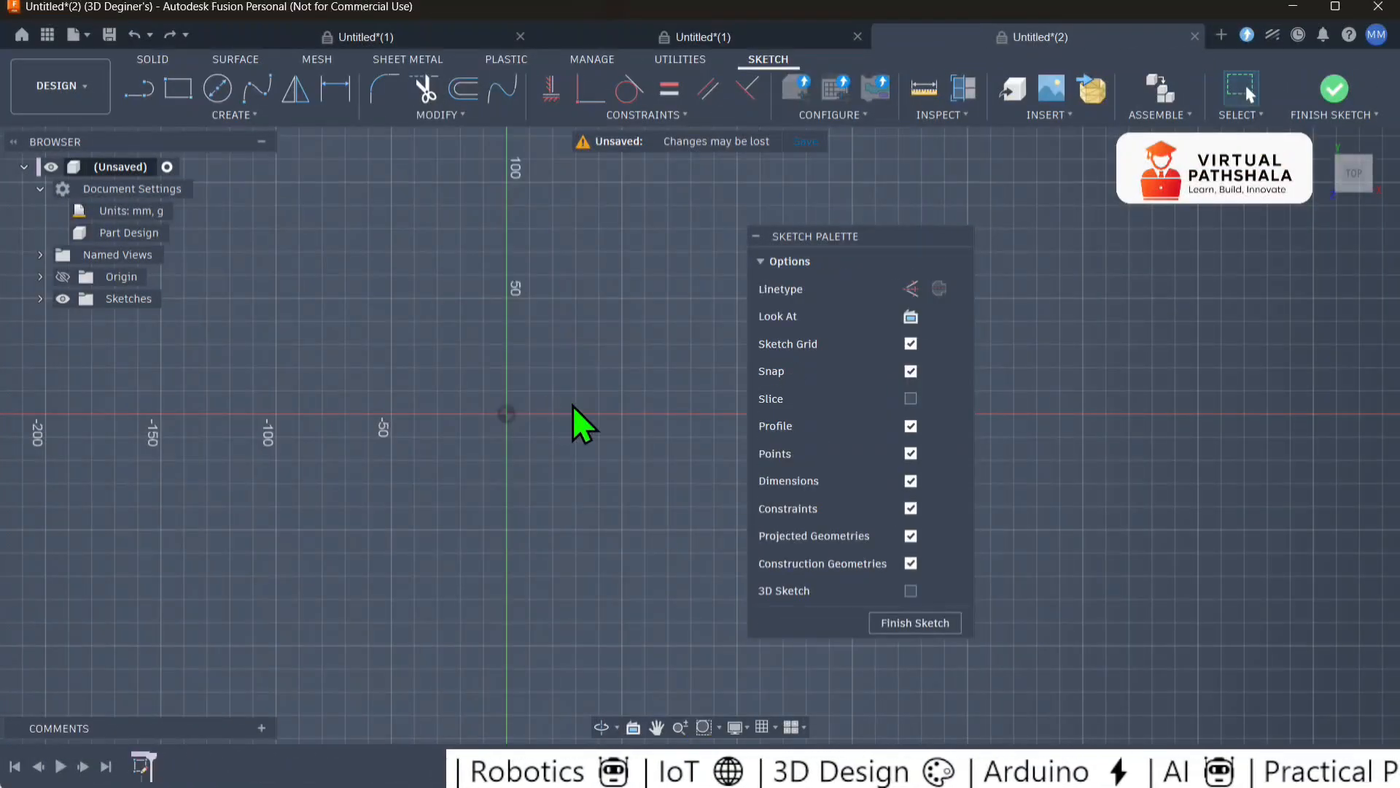
- Sketch a 60 × 60 mm center rectangle on the origin and finish the sketch
click(182, 91)
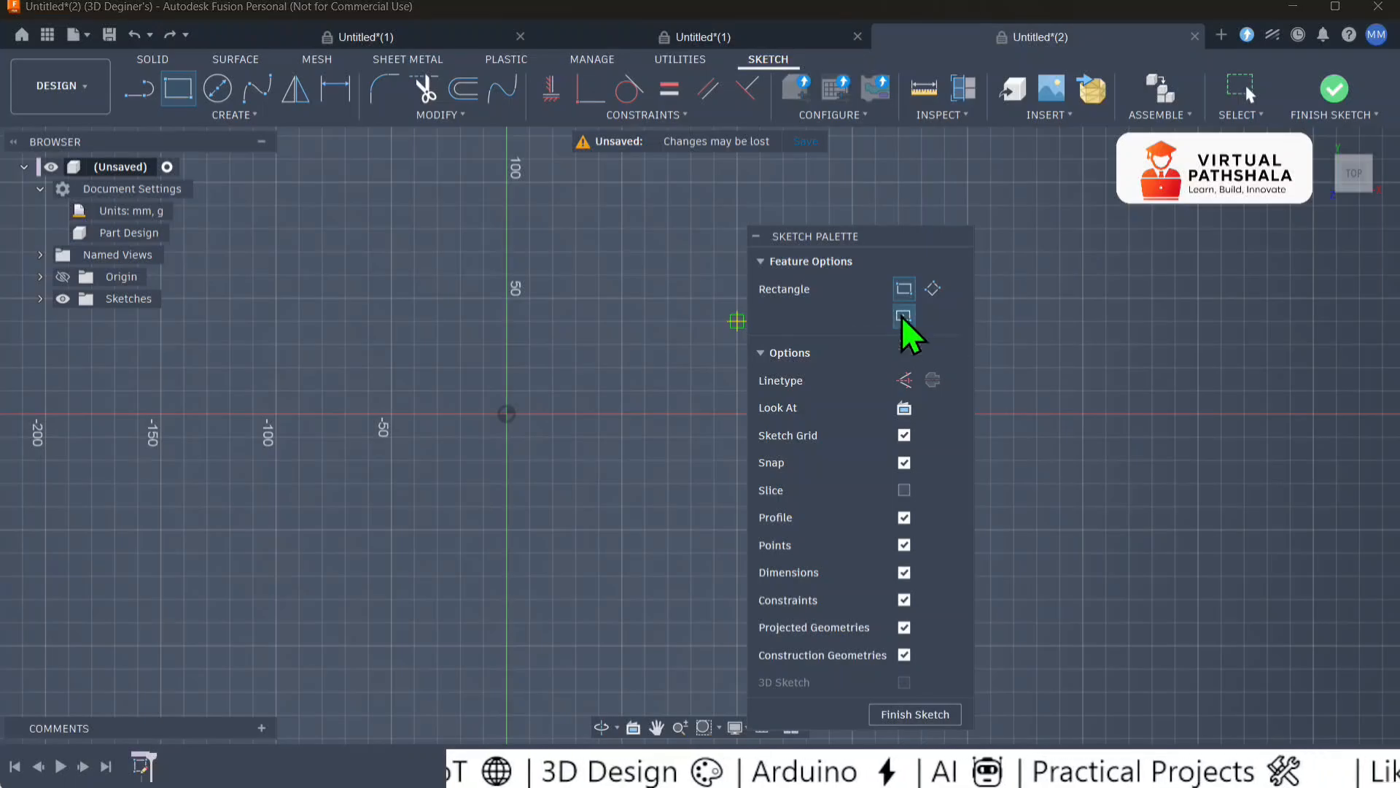
click(903, 316)
click(508, 415)
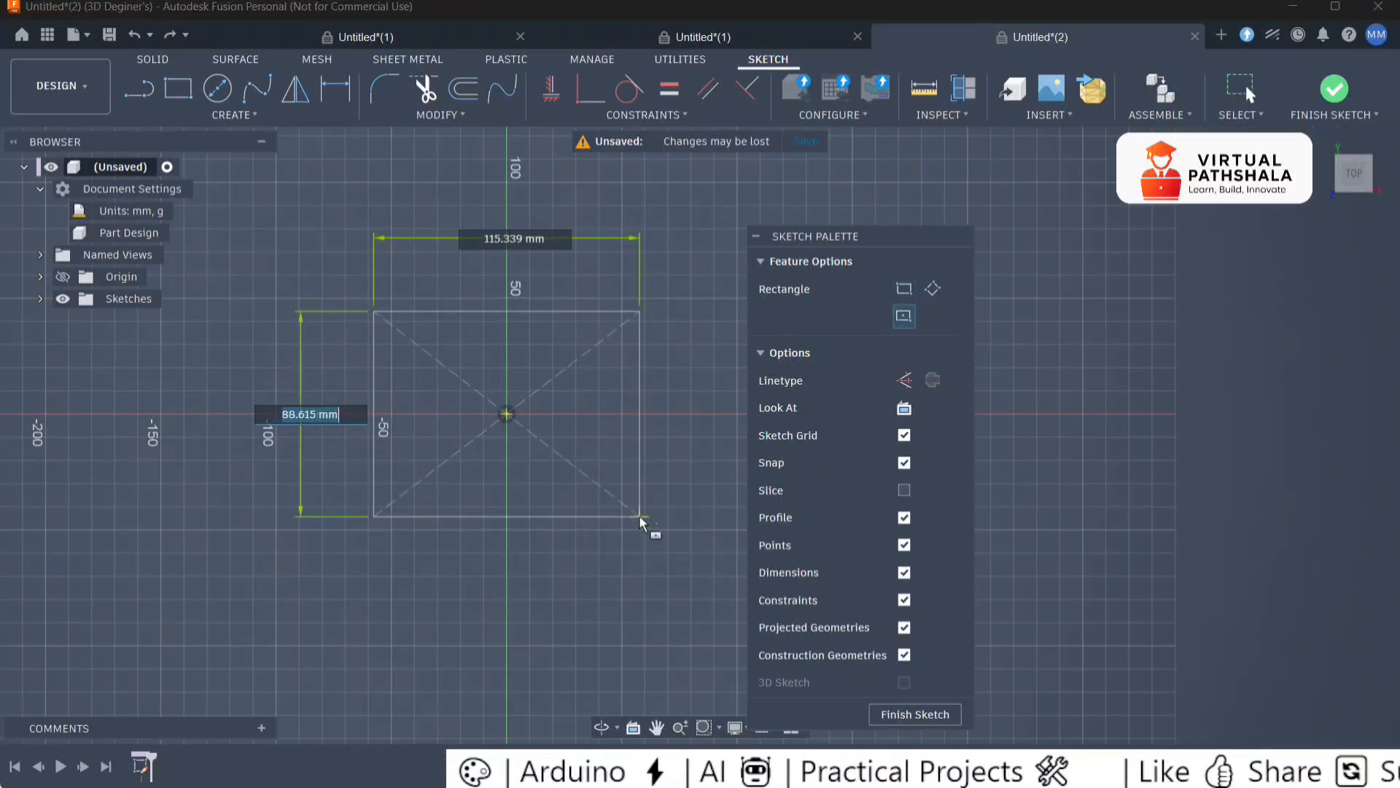
text(60)
key(Tab)
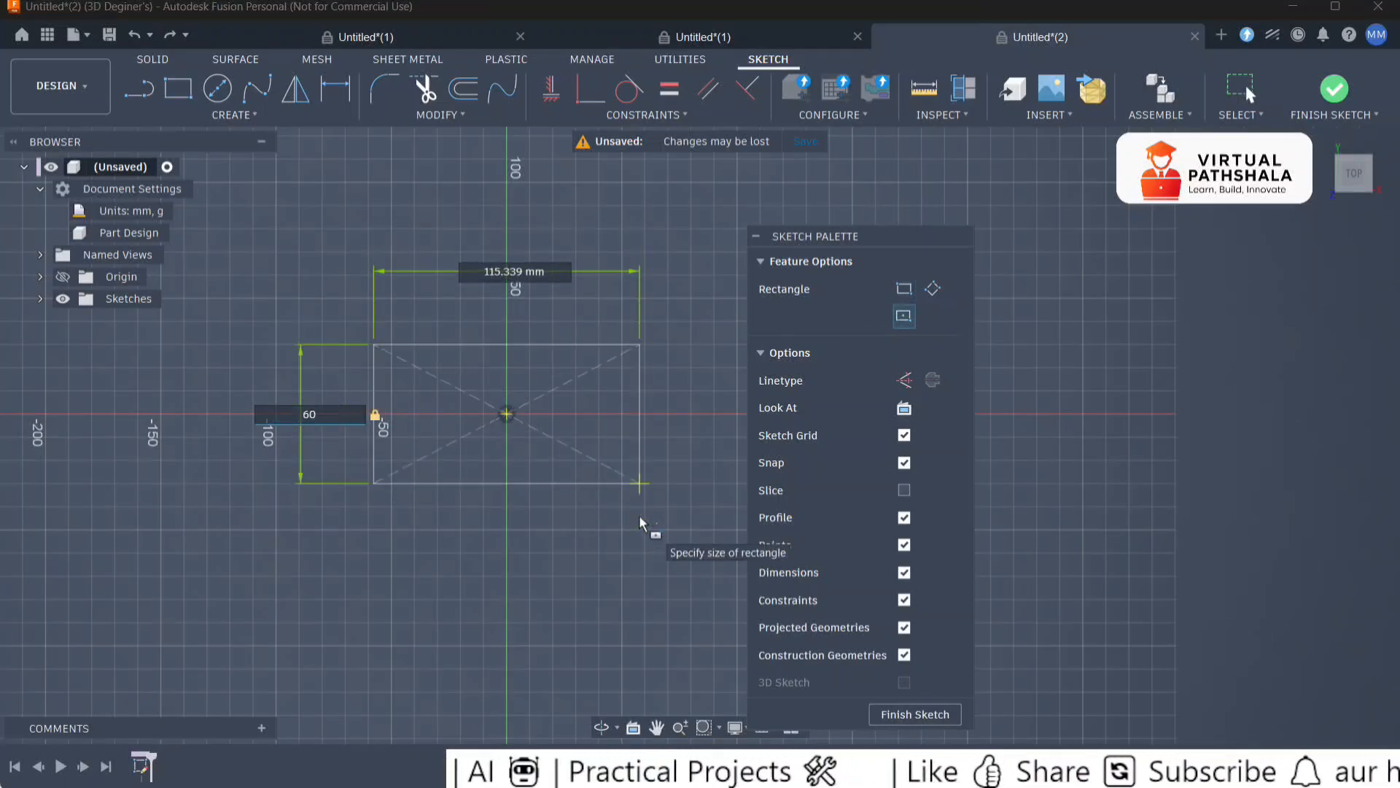
text(60)
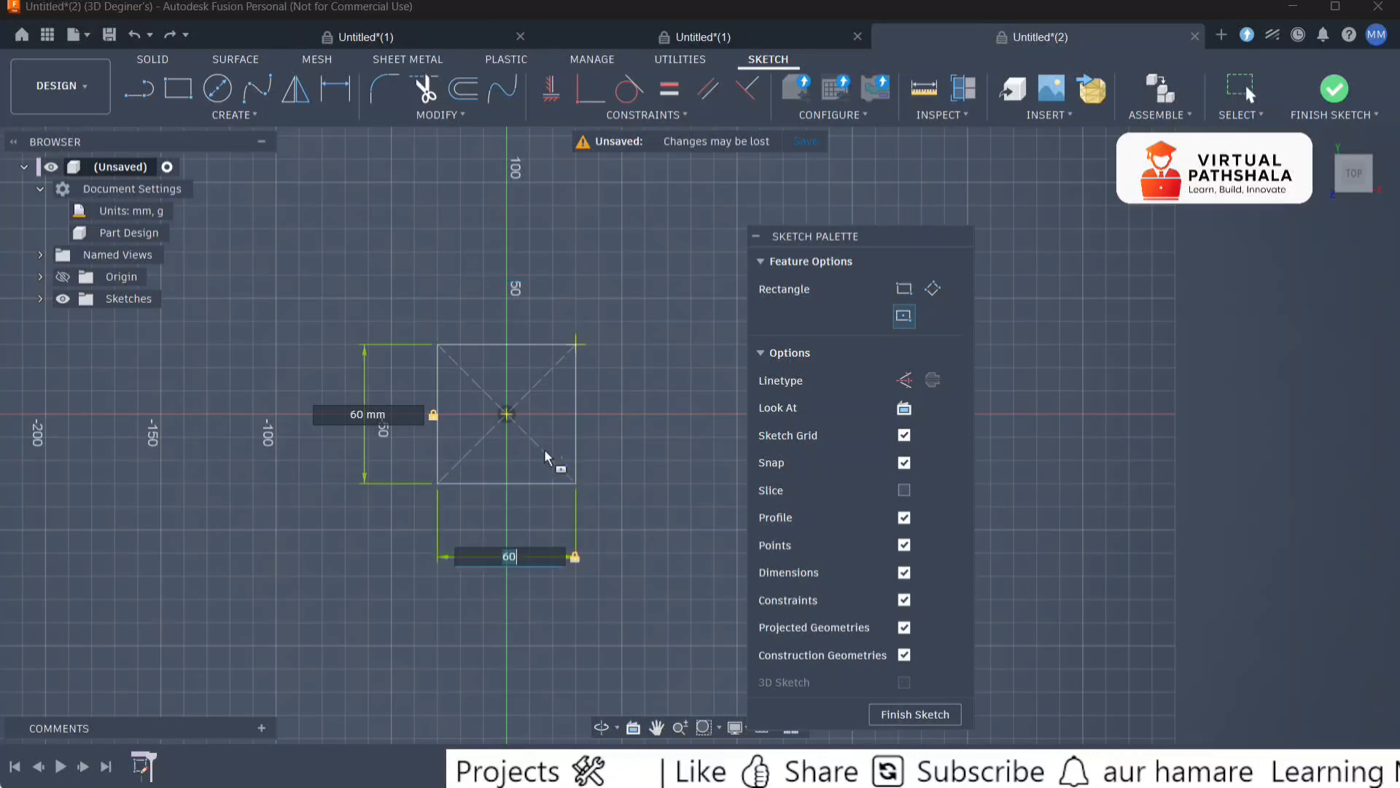
scroll(457, 494, up, 2)
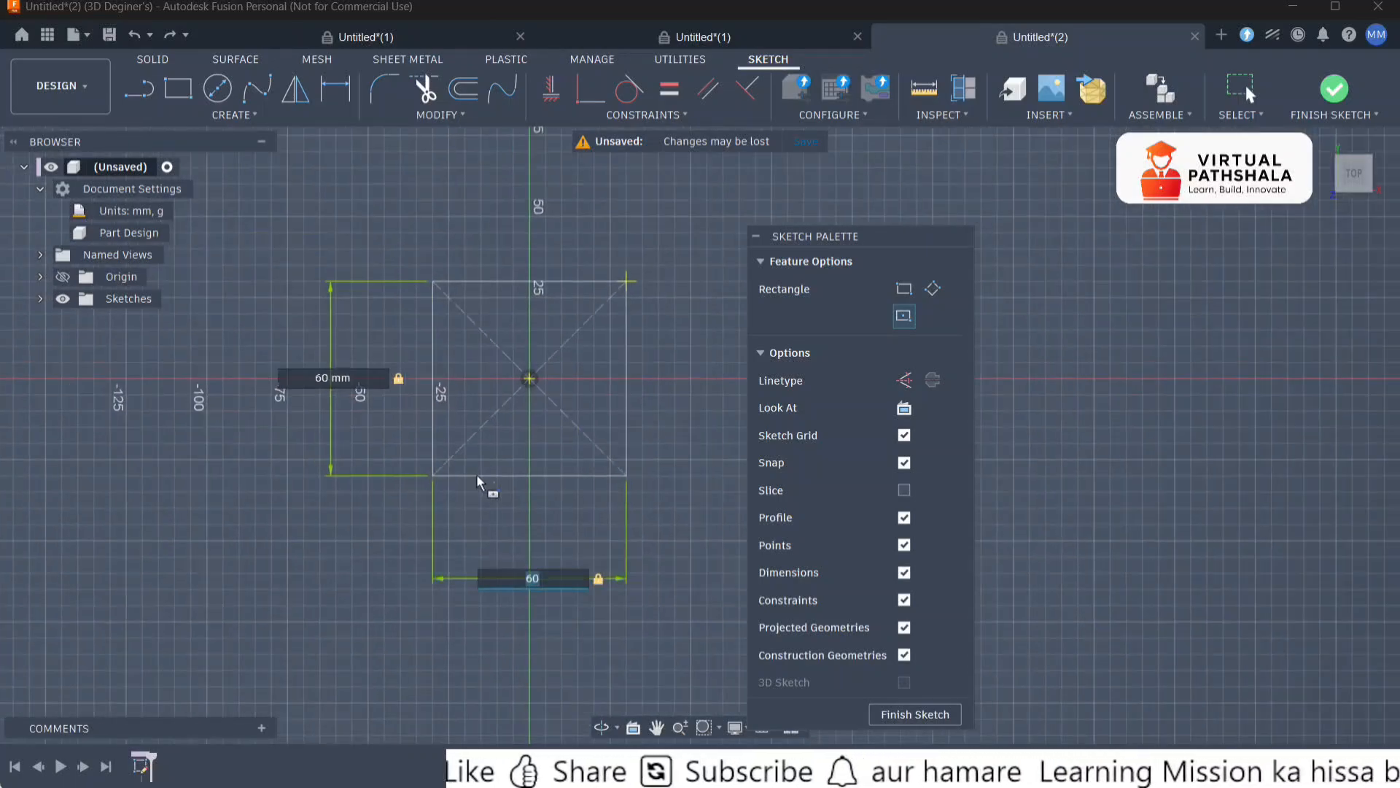
key(Return)
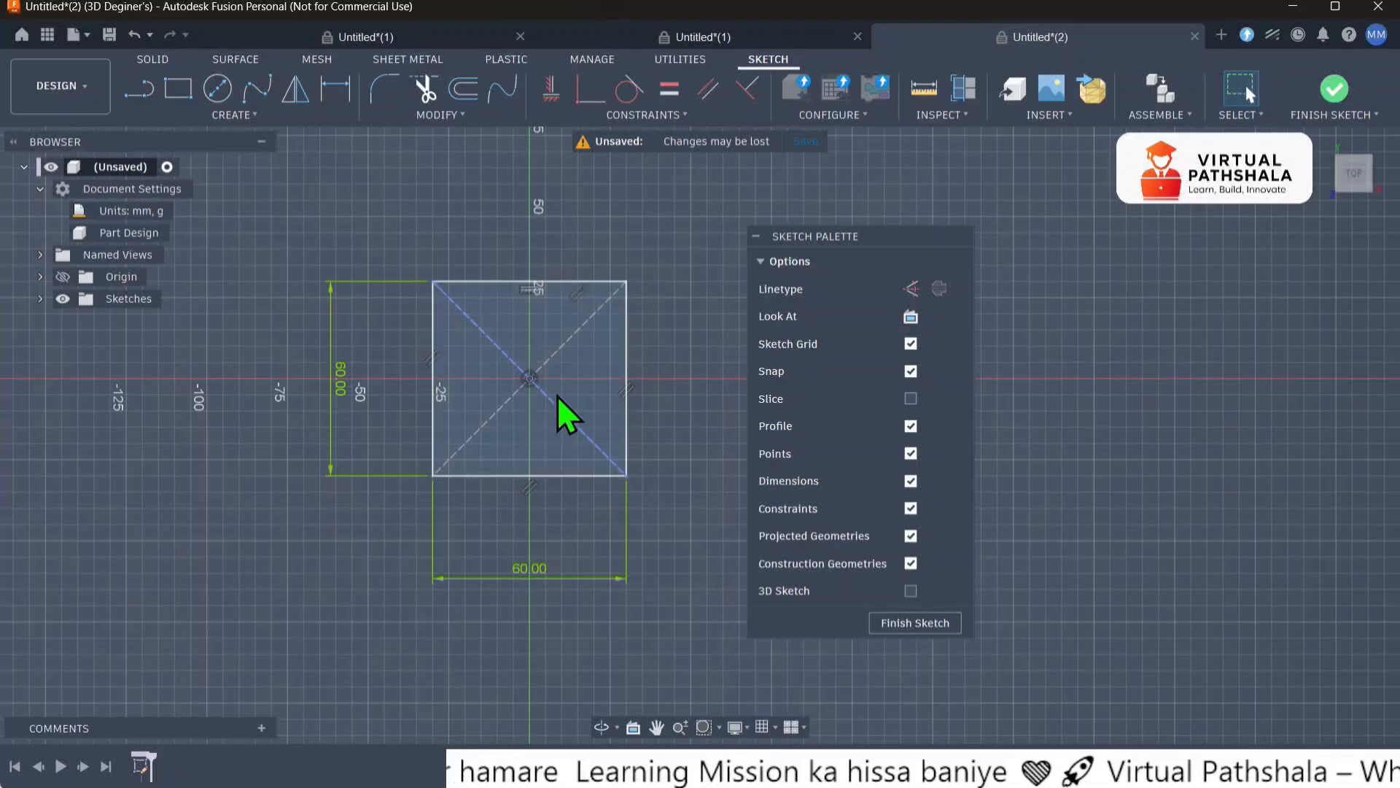
click(912, 624)
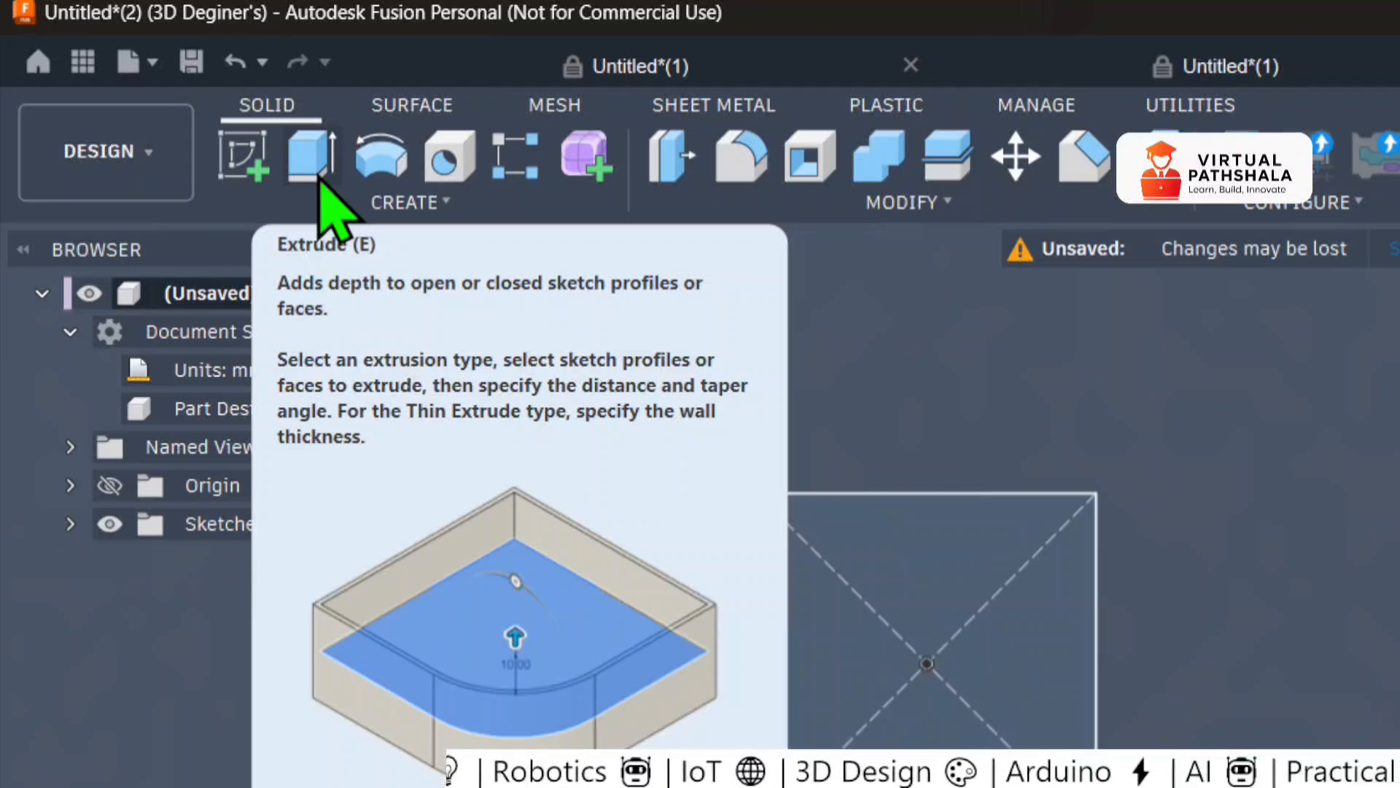
click(319, 180)
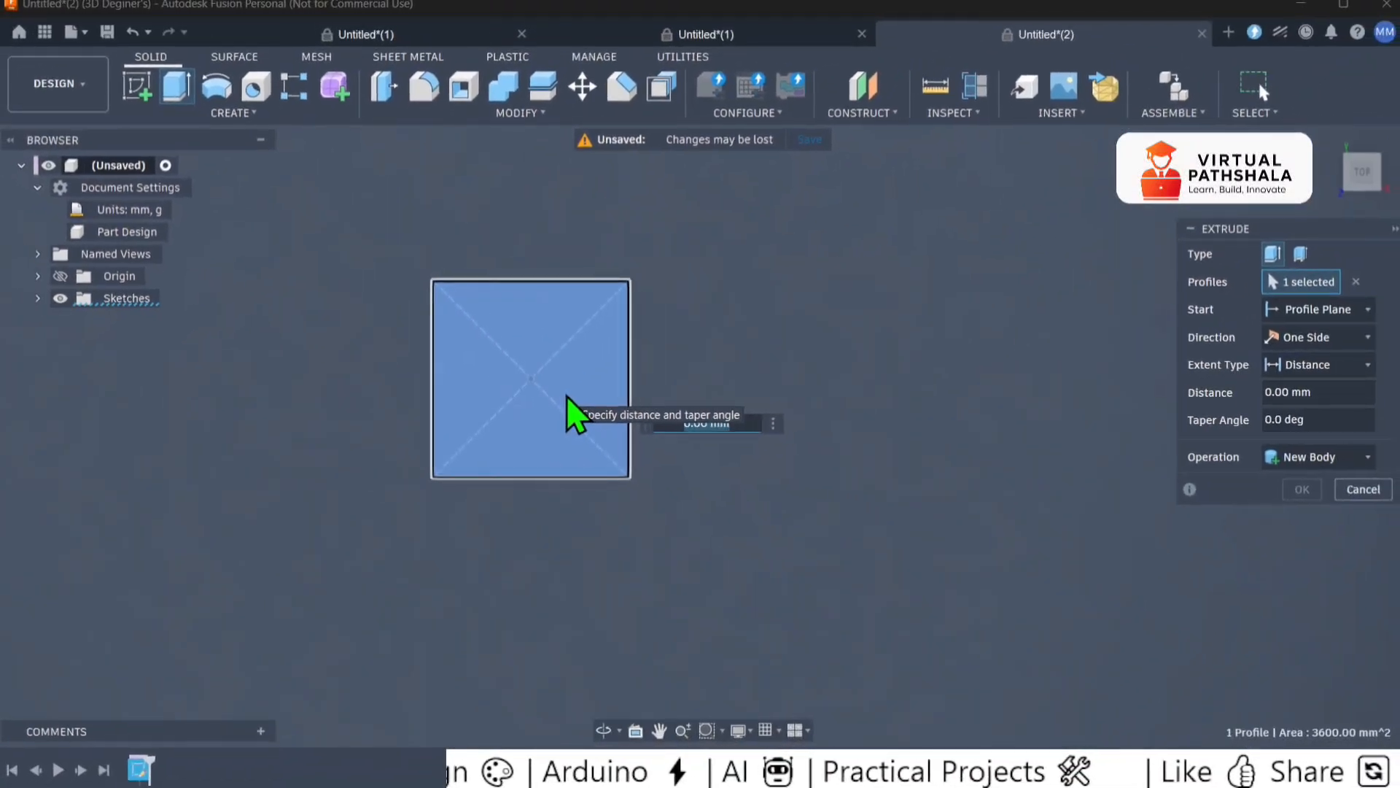
key(BackSpace)
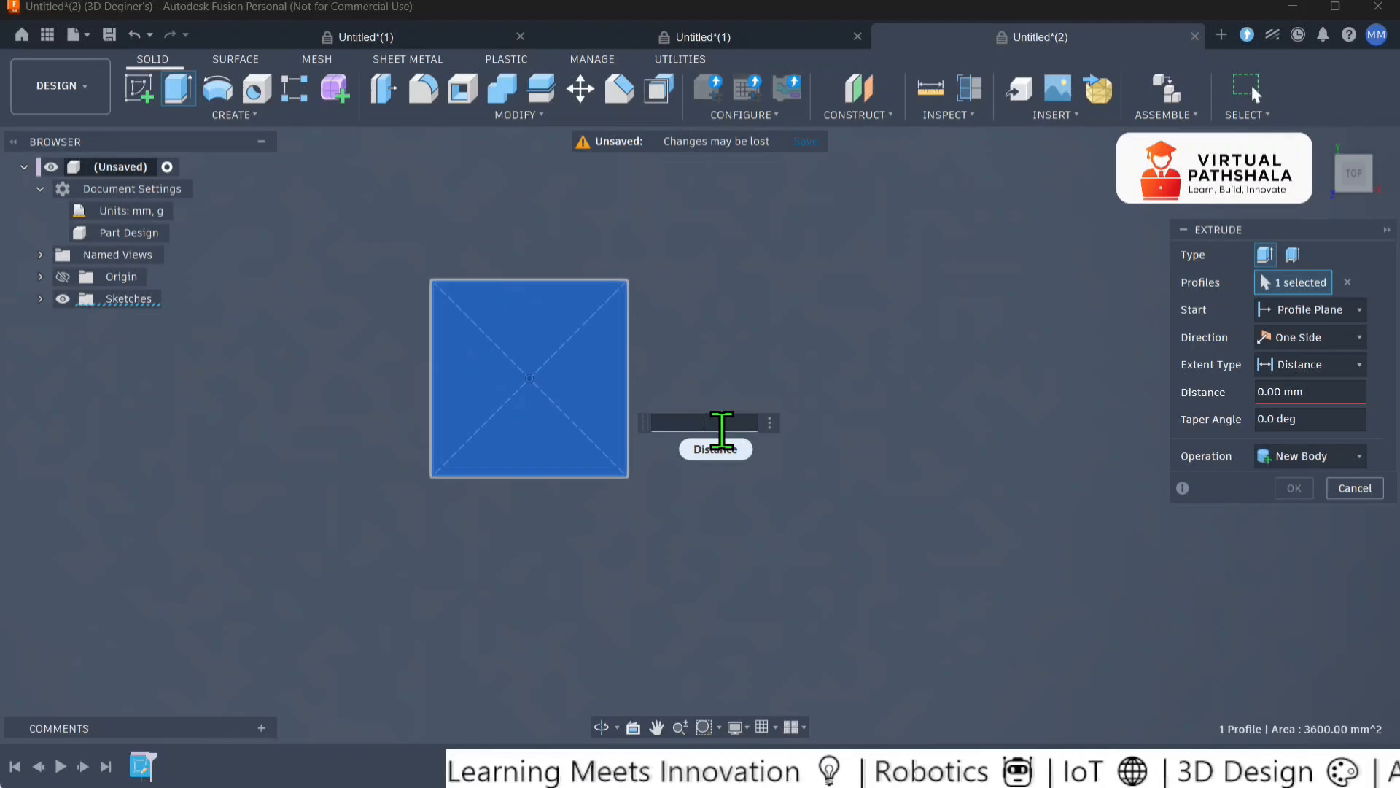
click(382, 45)
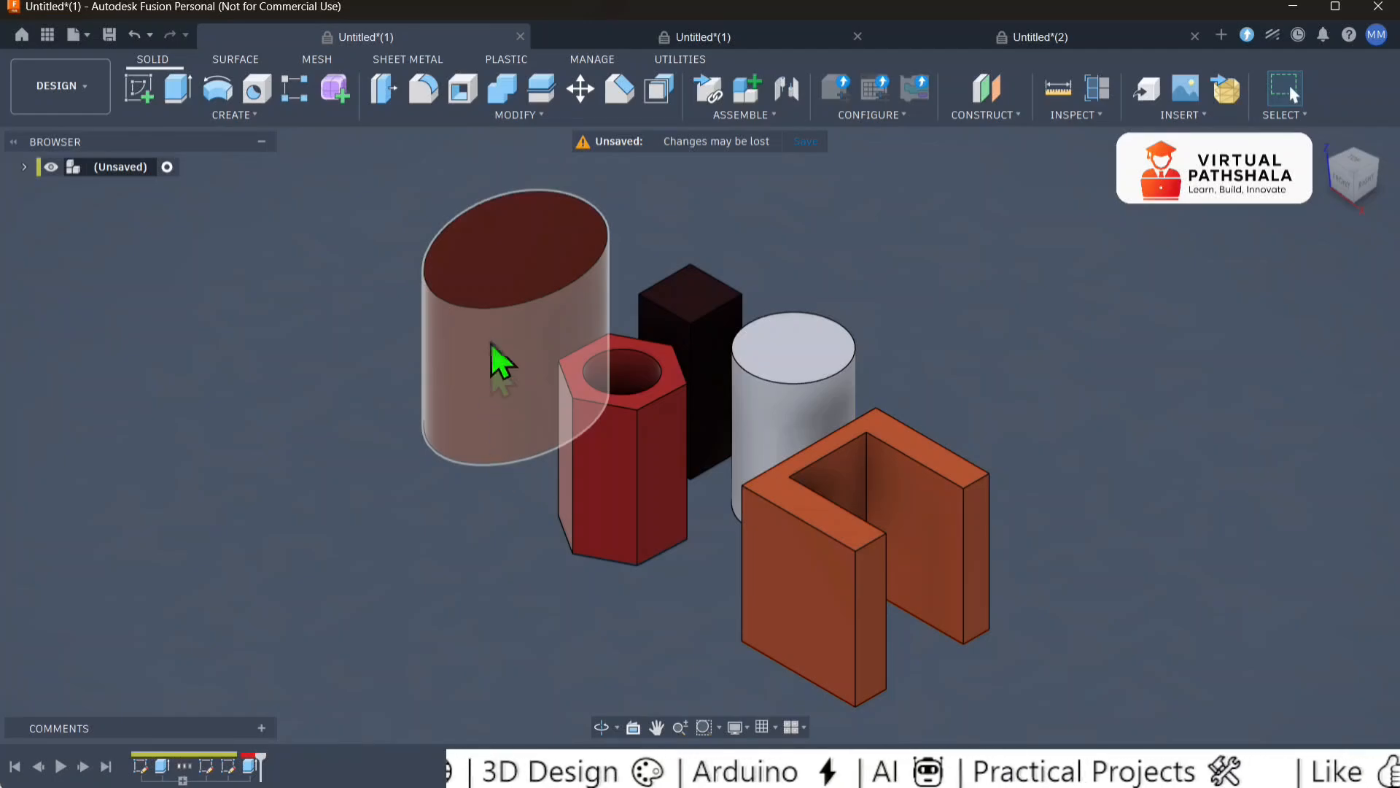
click(1029, 45)
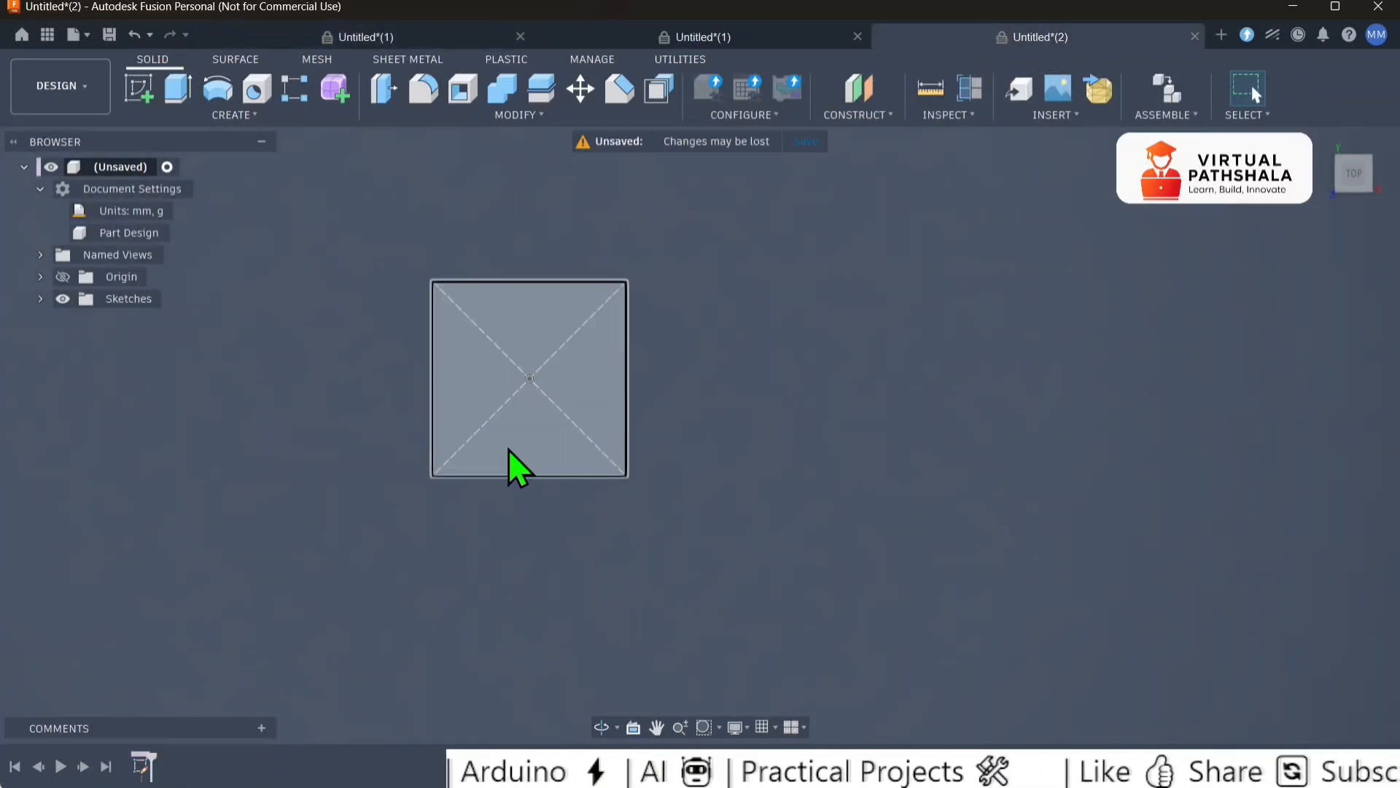
- Extrude the square profile 20 mm as a new body and show it in an isometric view
click(563, 440)
key(e)
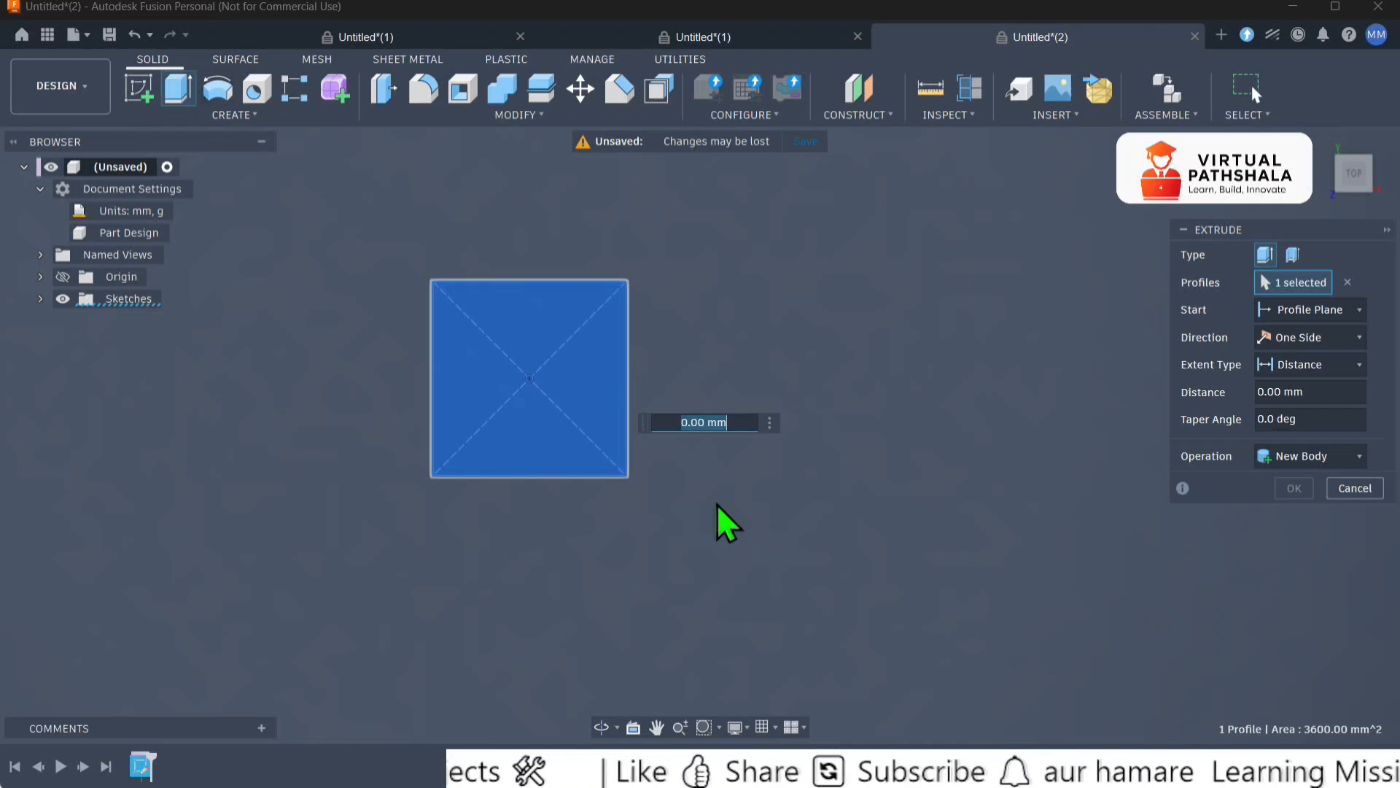
text(20)
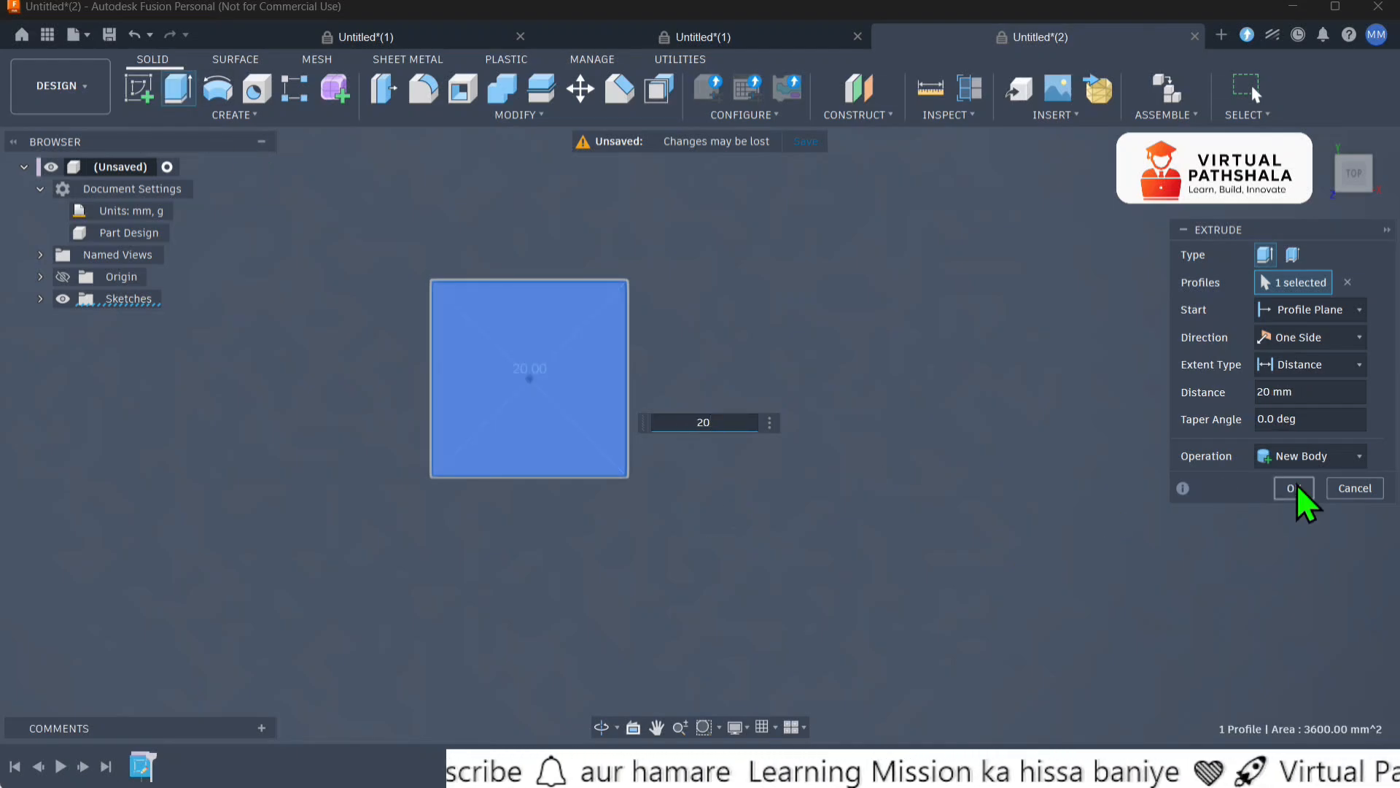
click(1296, 488)
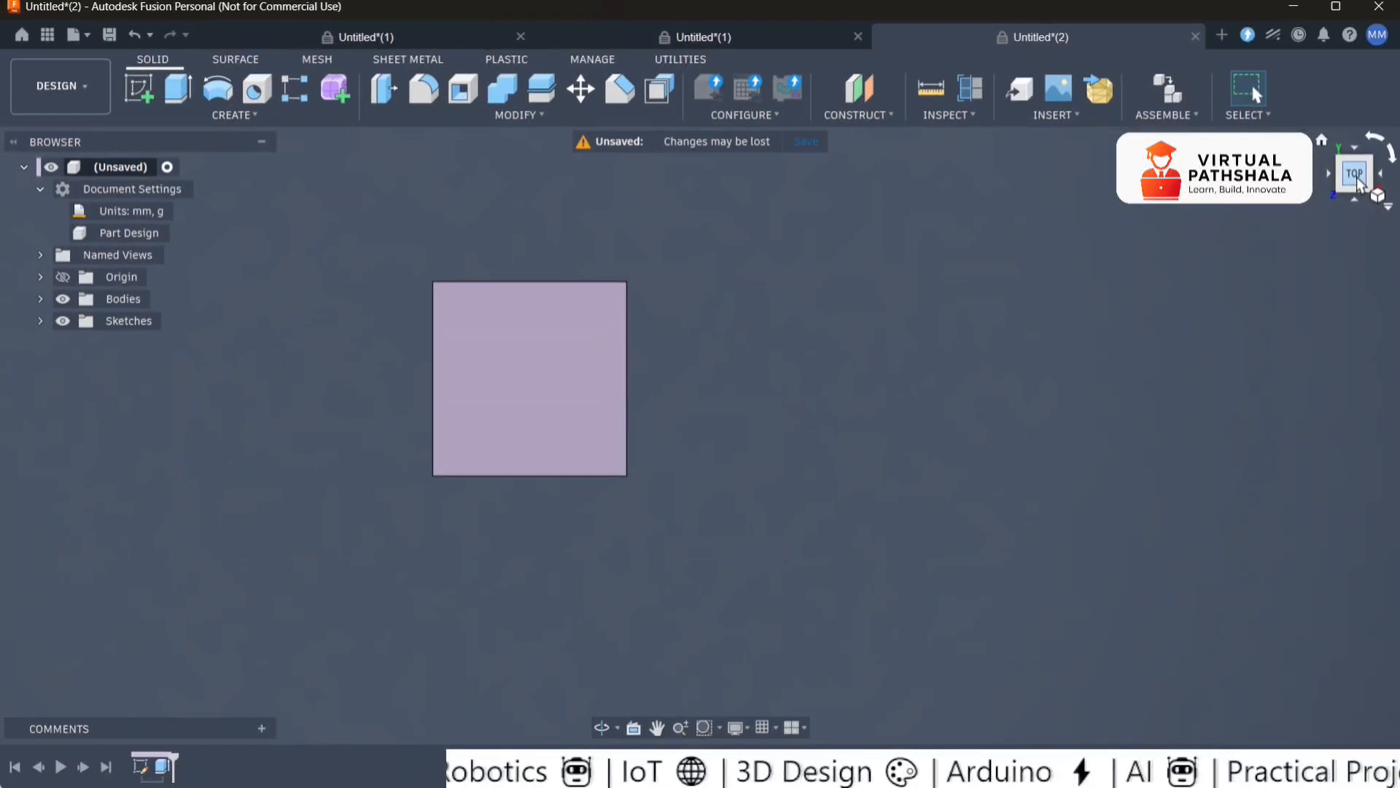
click(1358, 184)
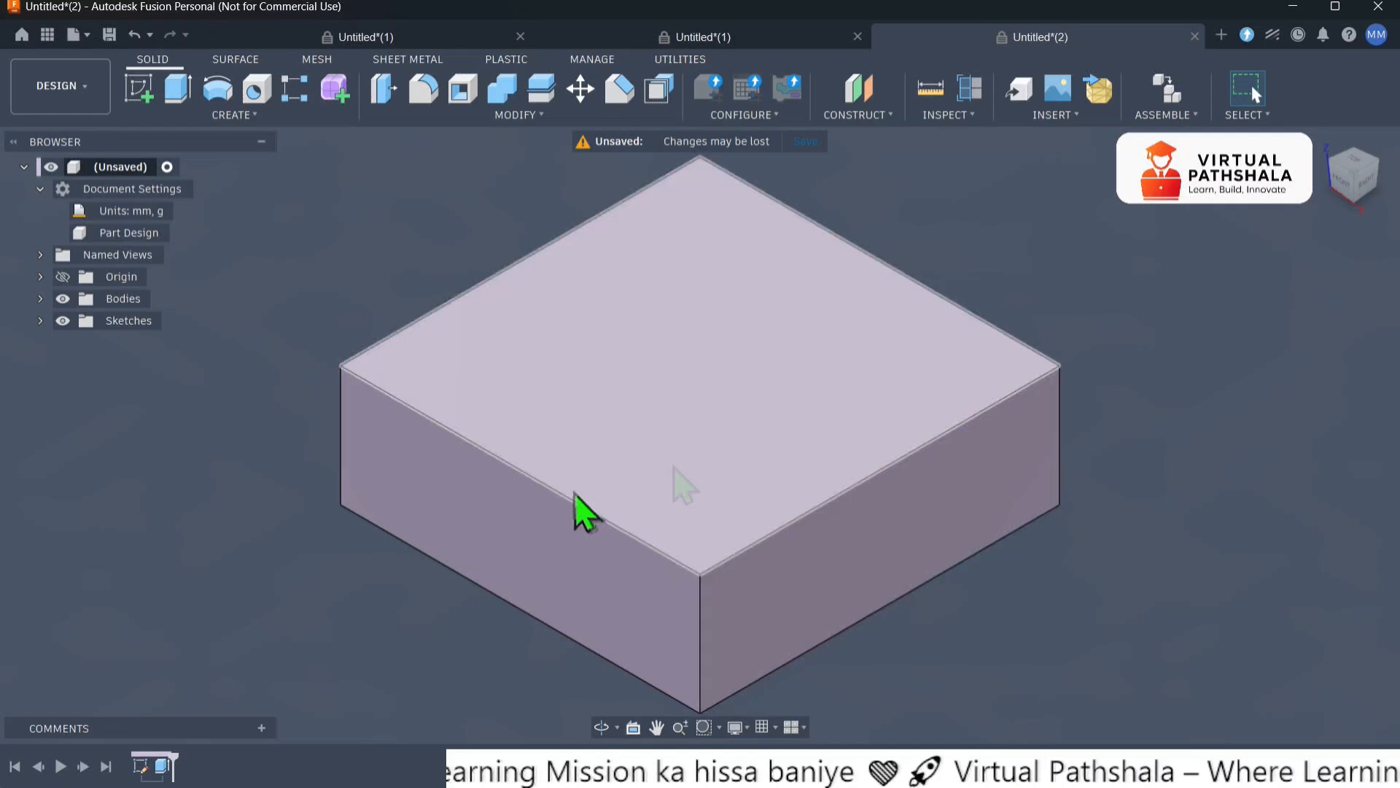
- Roll the timeline back to before the extrude and open the rectangle sketch for editing
click(157, 761)
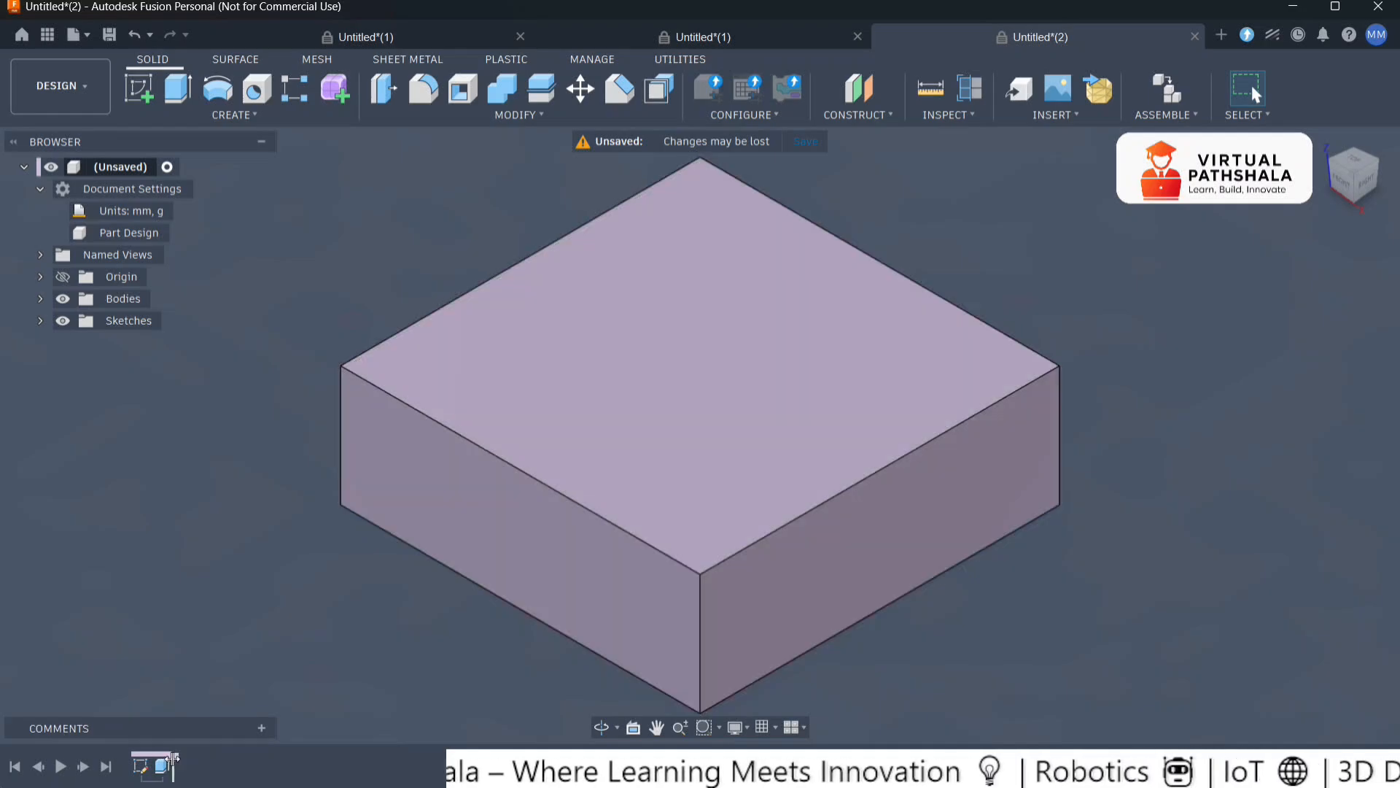
key(Delete)
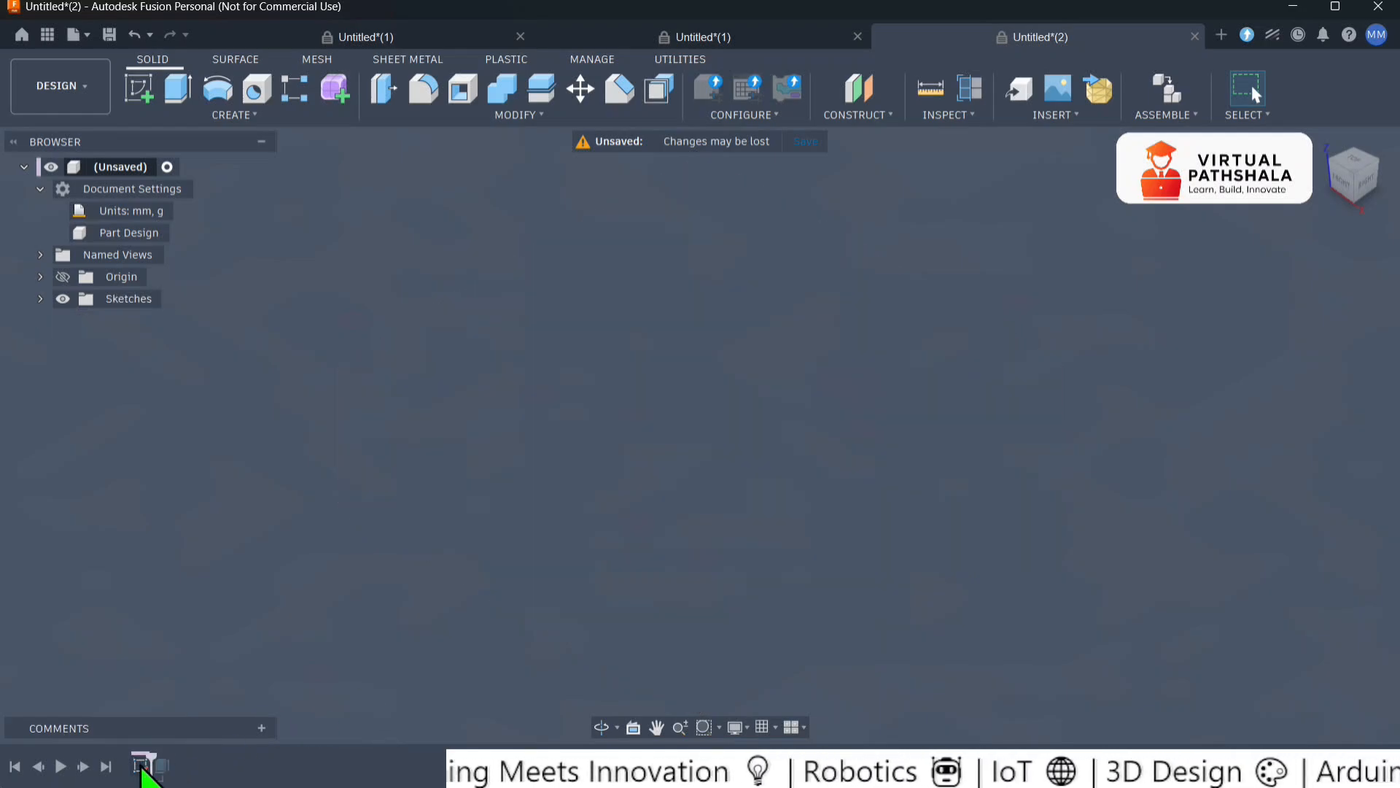
double_click(142, 764)
scroll(1000, 400, down, 2)
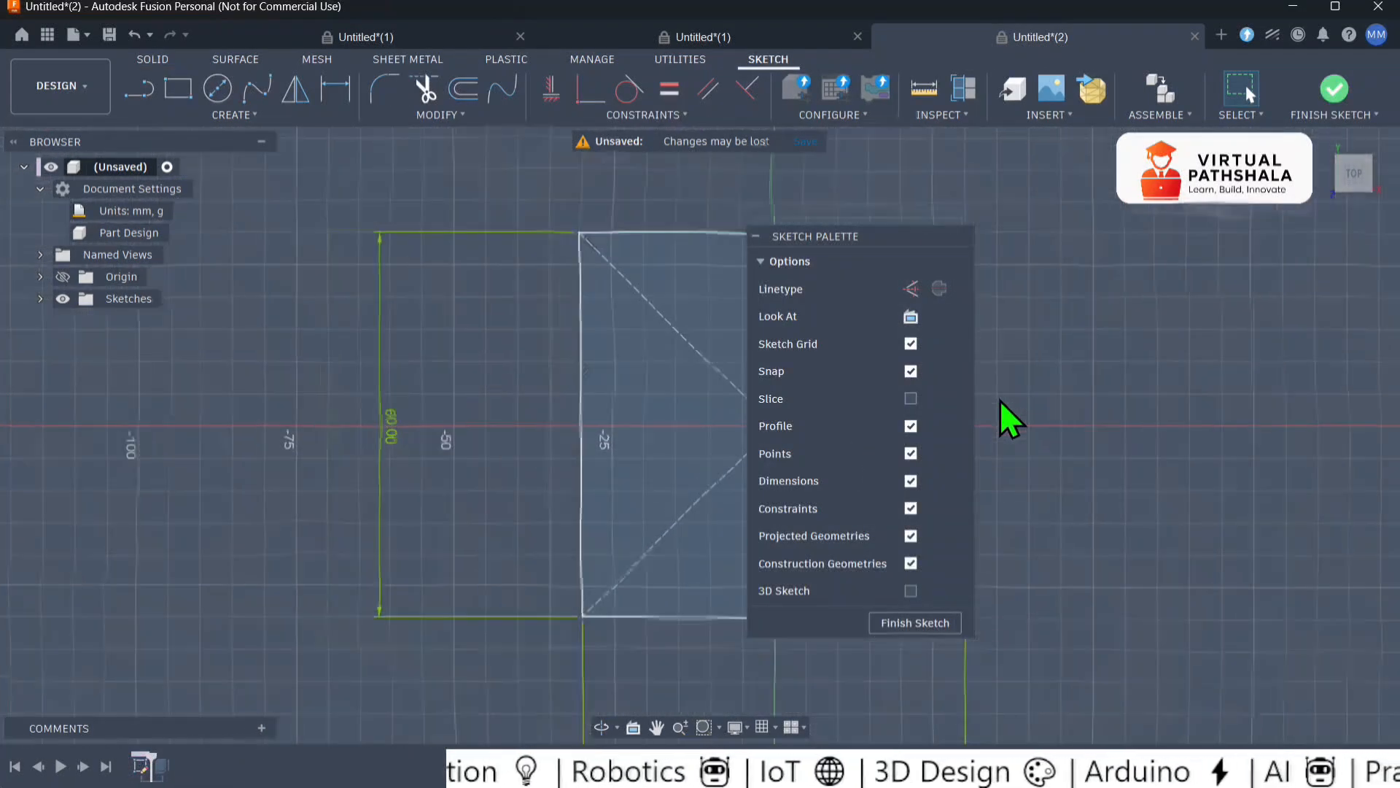
mouse_move(1077, 408)
middle_down()
mouse_move(742, 376)
mouse_move(706, 392)
middle_up()
scroll(706, 391, down, 1)
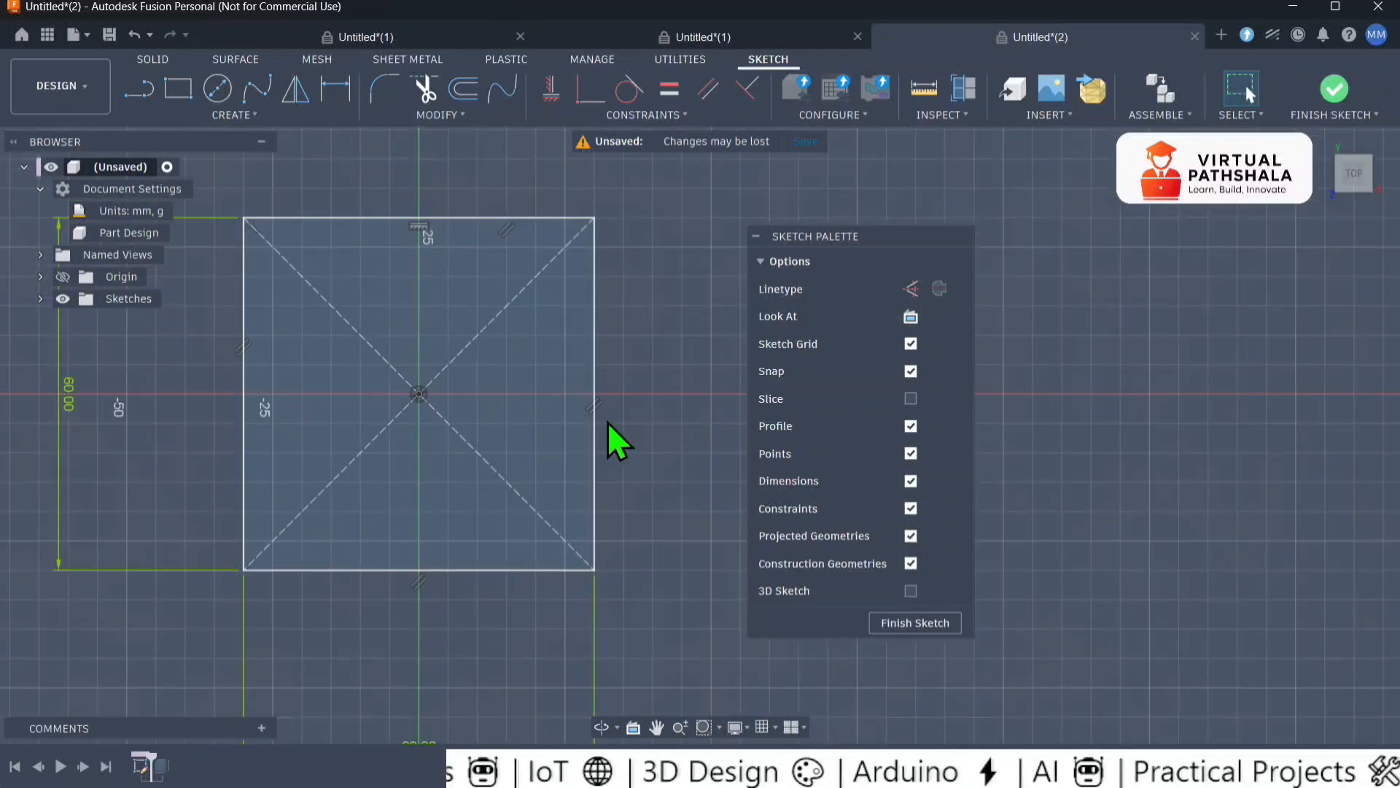
middle_drag(428, 237, 505, 252)
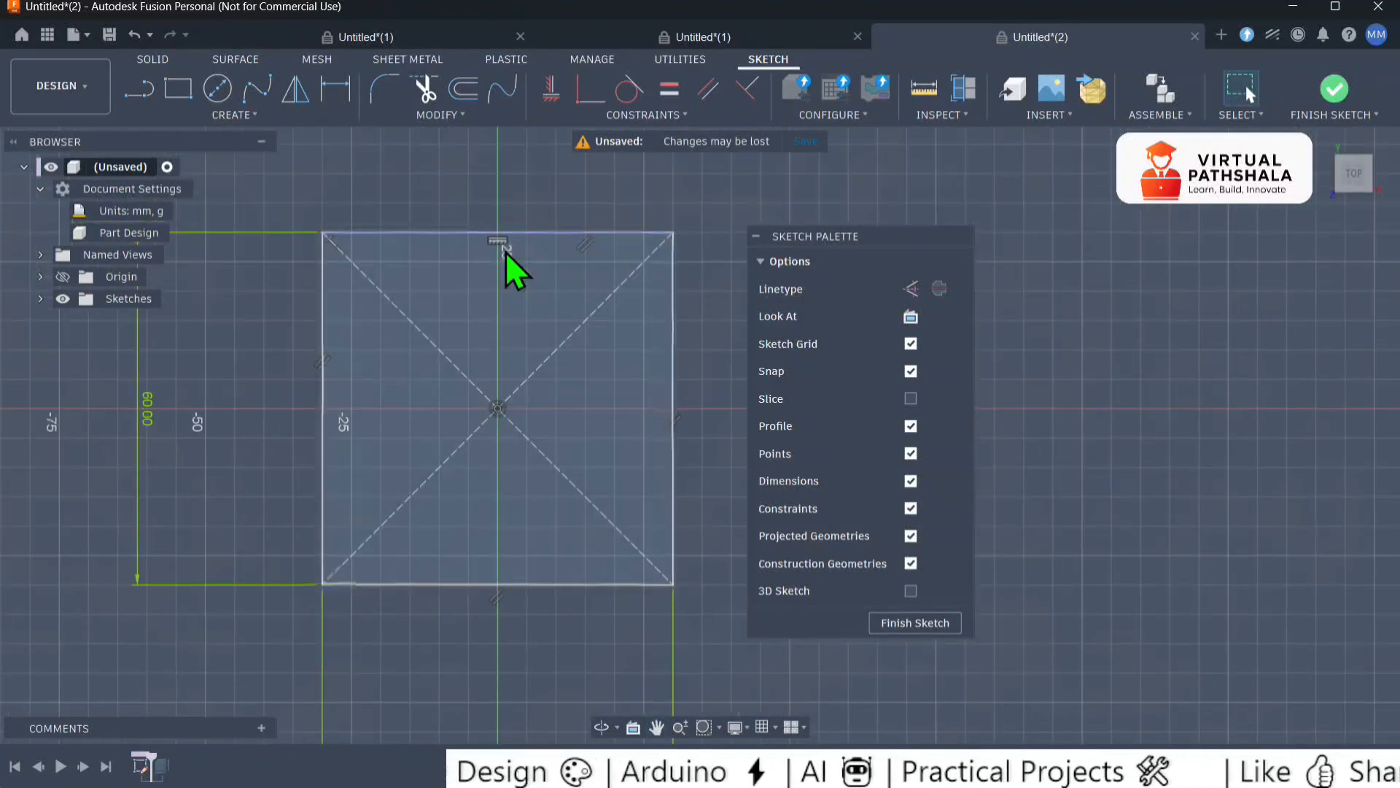
- Try to add a dimension to the rectangle's upper edge
click(332, 85)
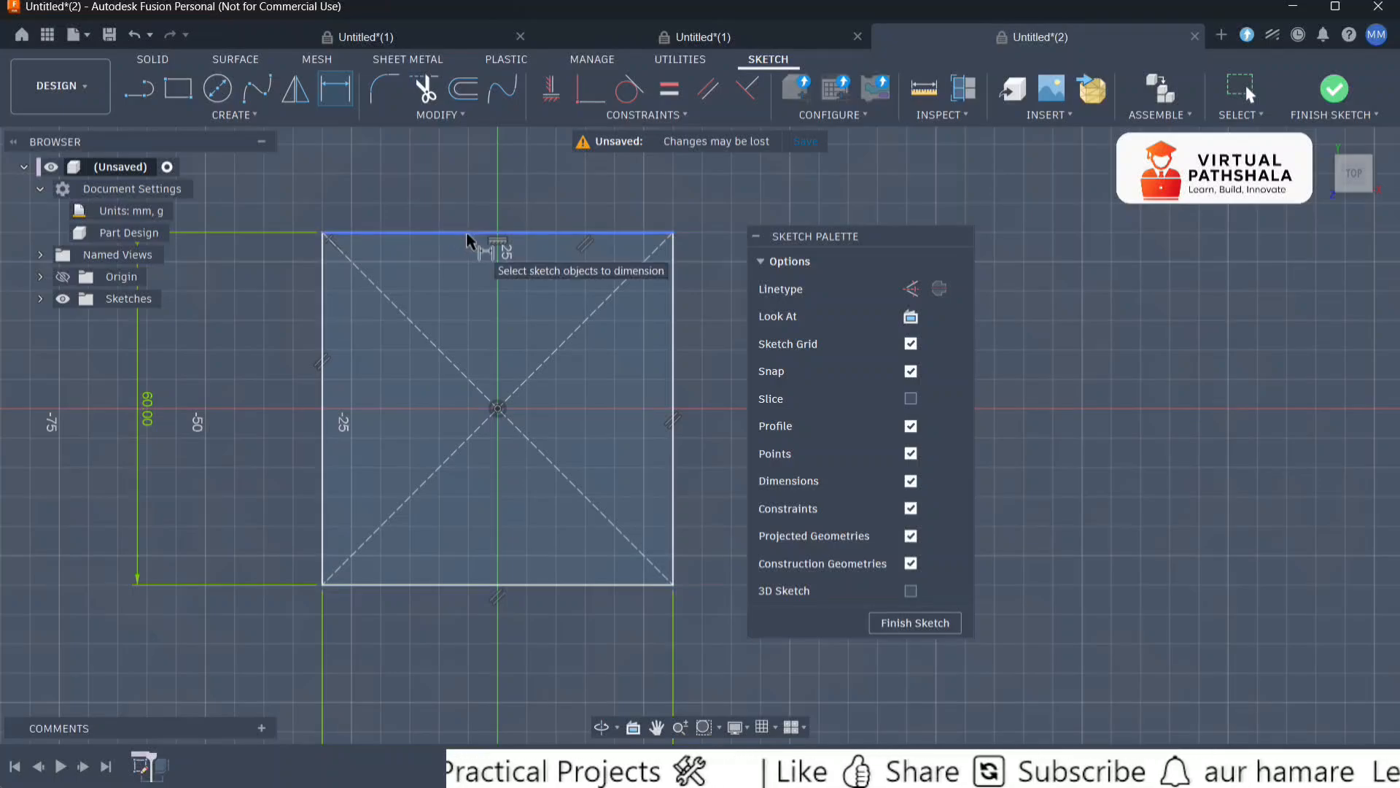
click(490, 233)
click(481, 206)
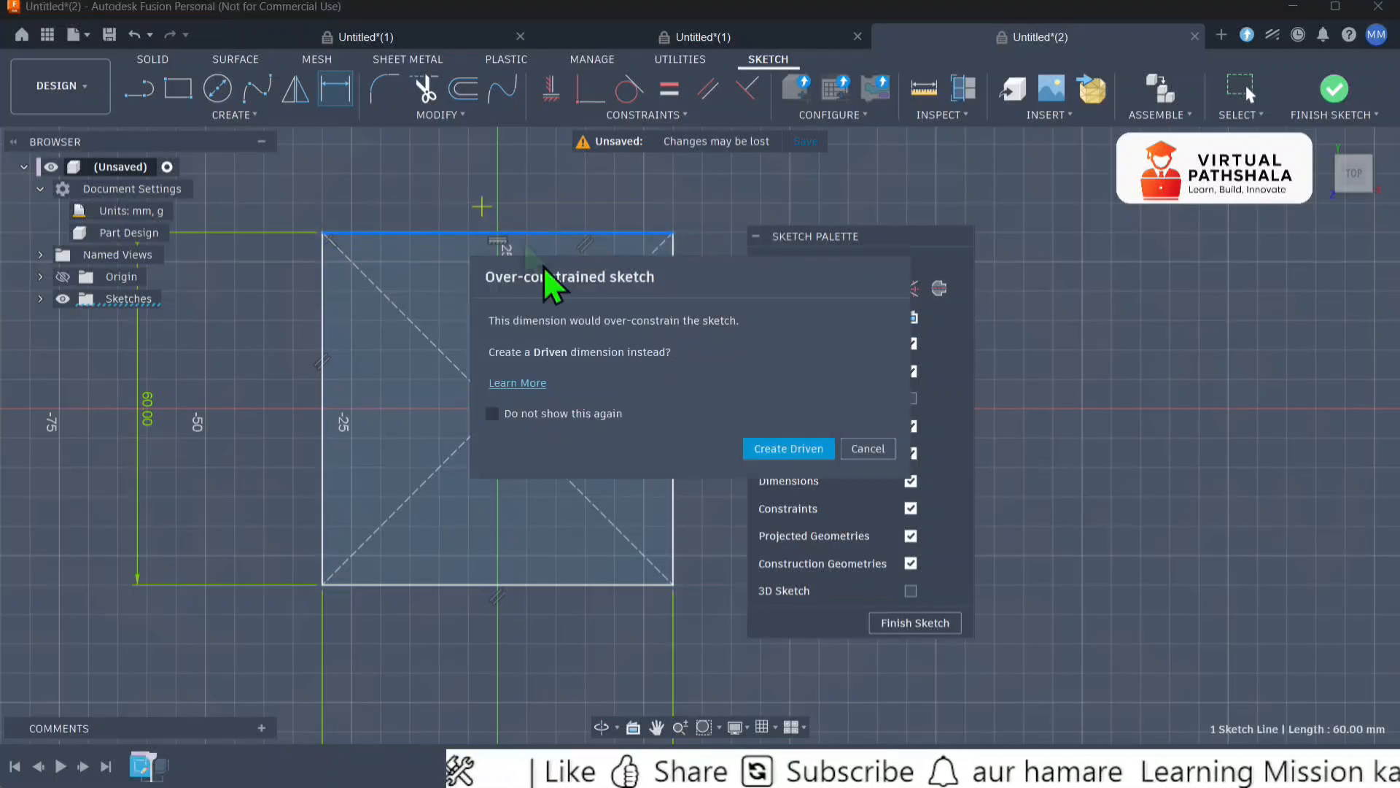
click(867, 449)
- Set the rectangle's horizontal dimension to 50 mm and finish the sketch
scroll(406, 463, down, 3)
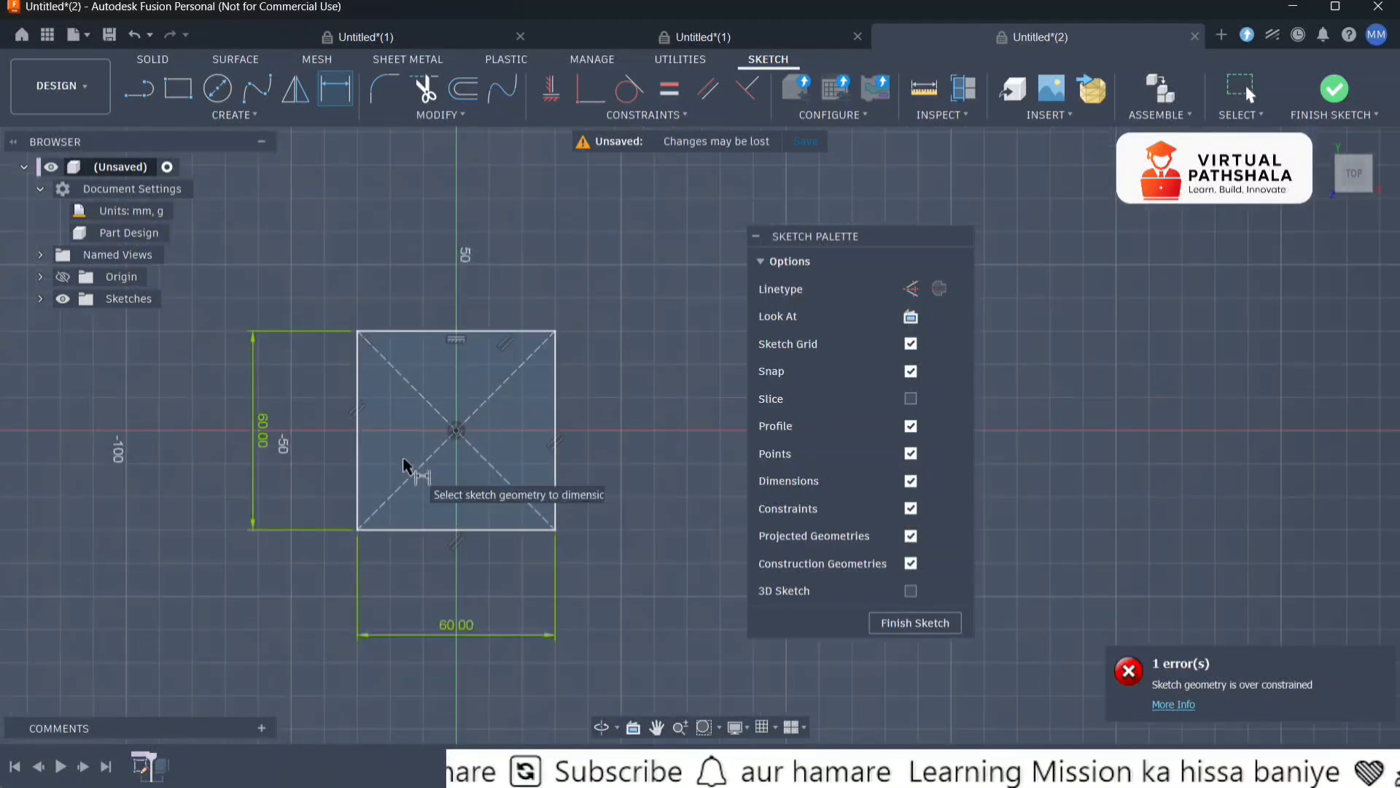
scroll(320, 489, up, 2)
double_click(507, 694)
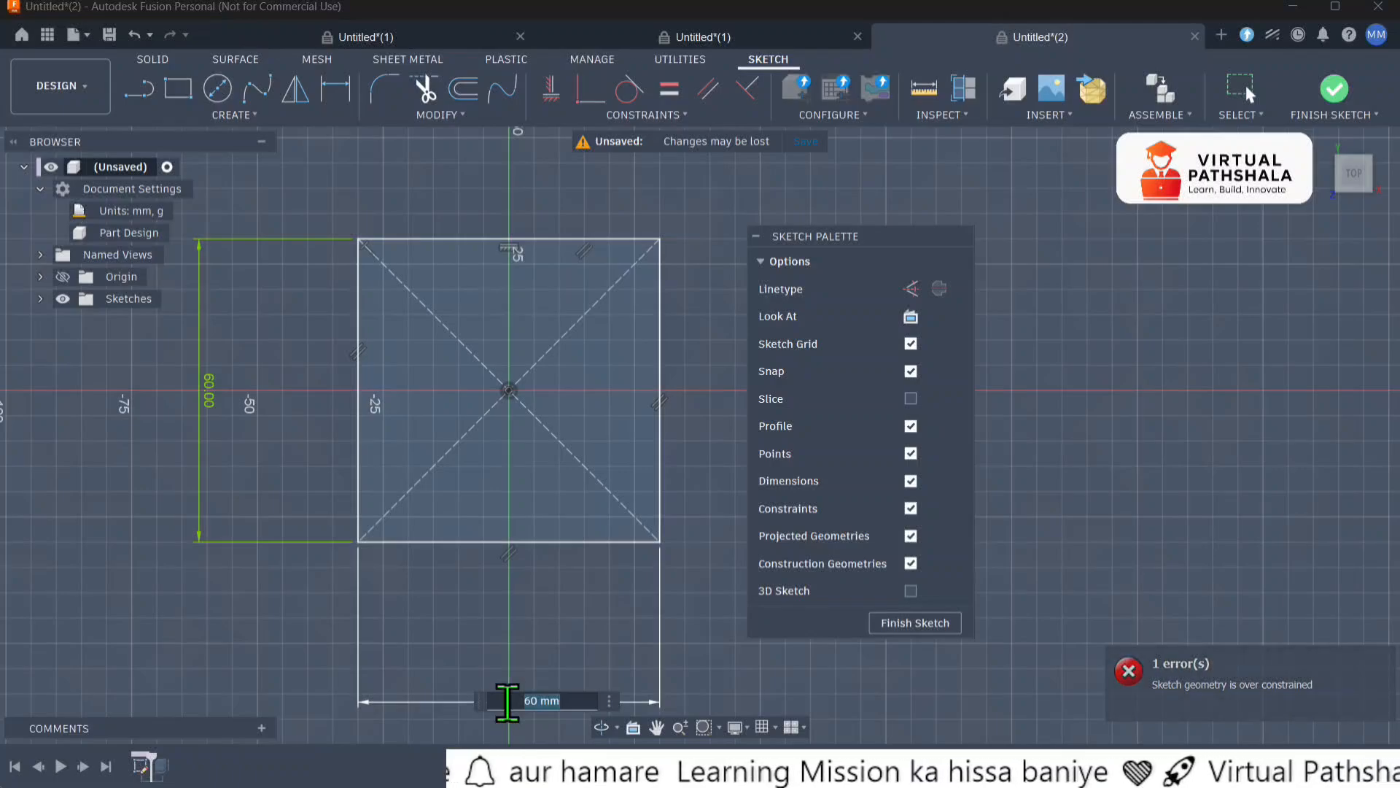
text(50)
key(Return)
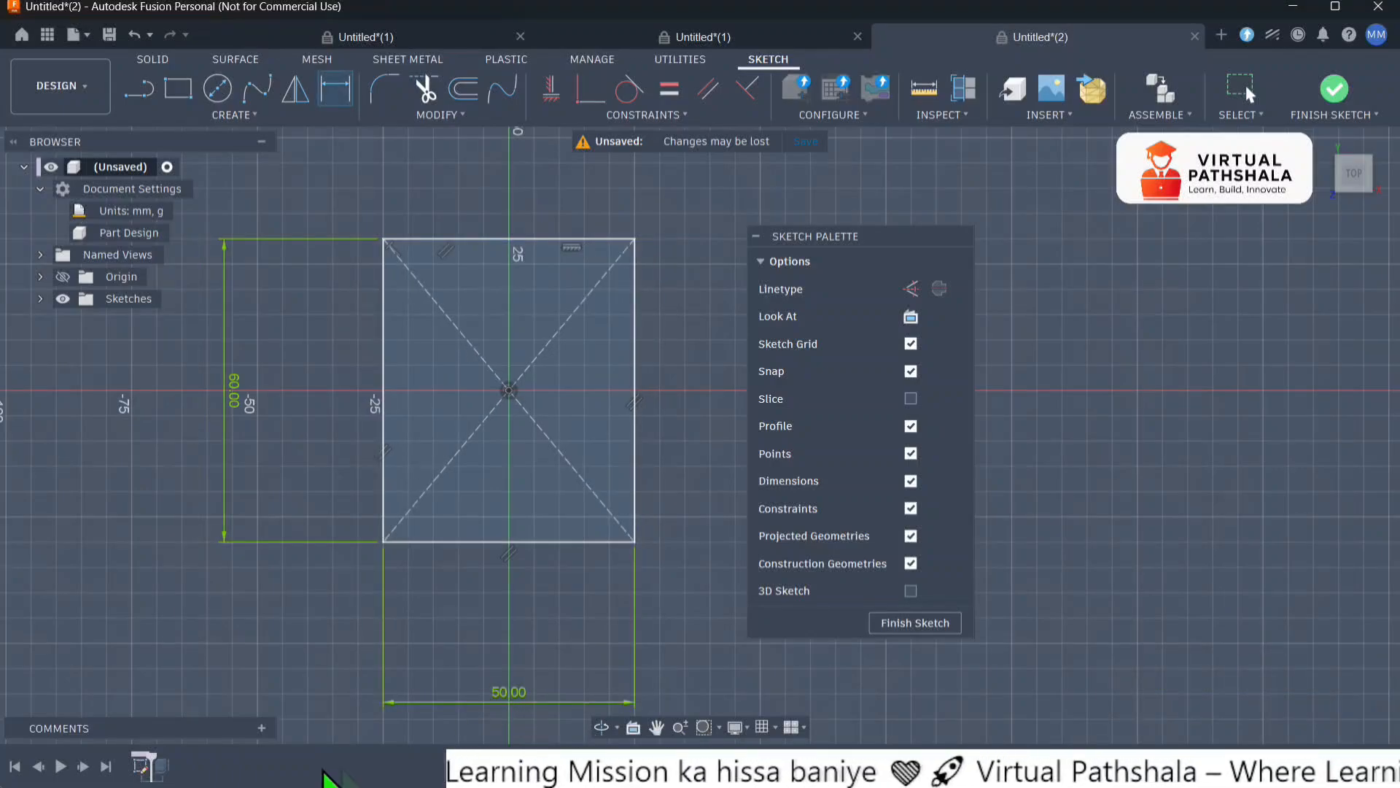
click(904, 625)
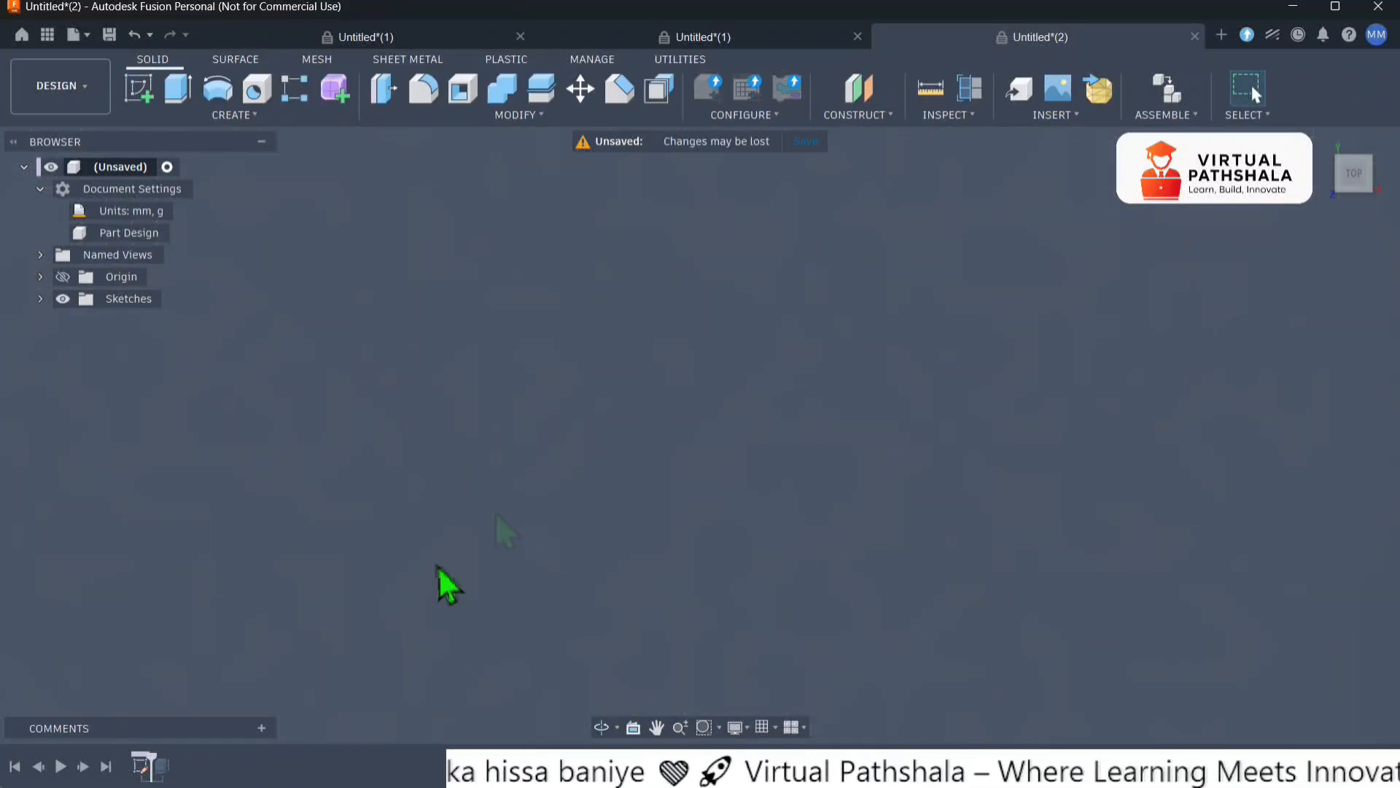
- Roll the timeline forward past the extrude and view the updated block isometrically
drag(231, 753, 237, 756)
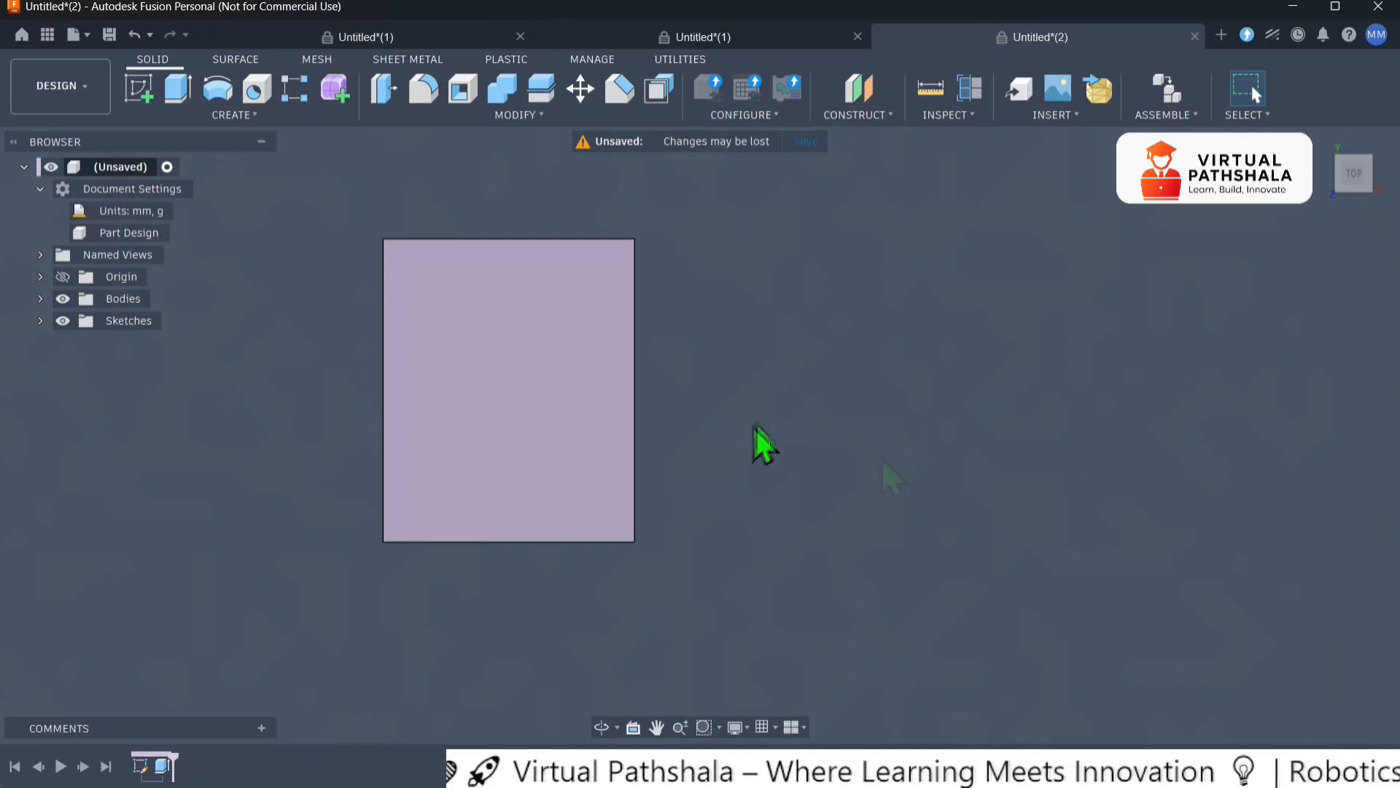
click(1350, 188)
scroll(700, 431, up, 5)
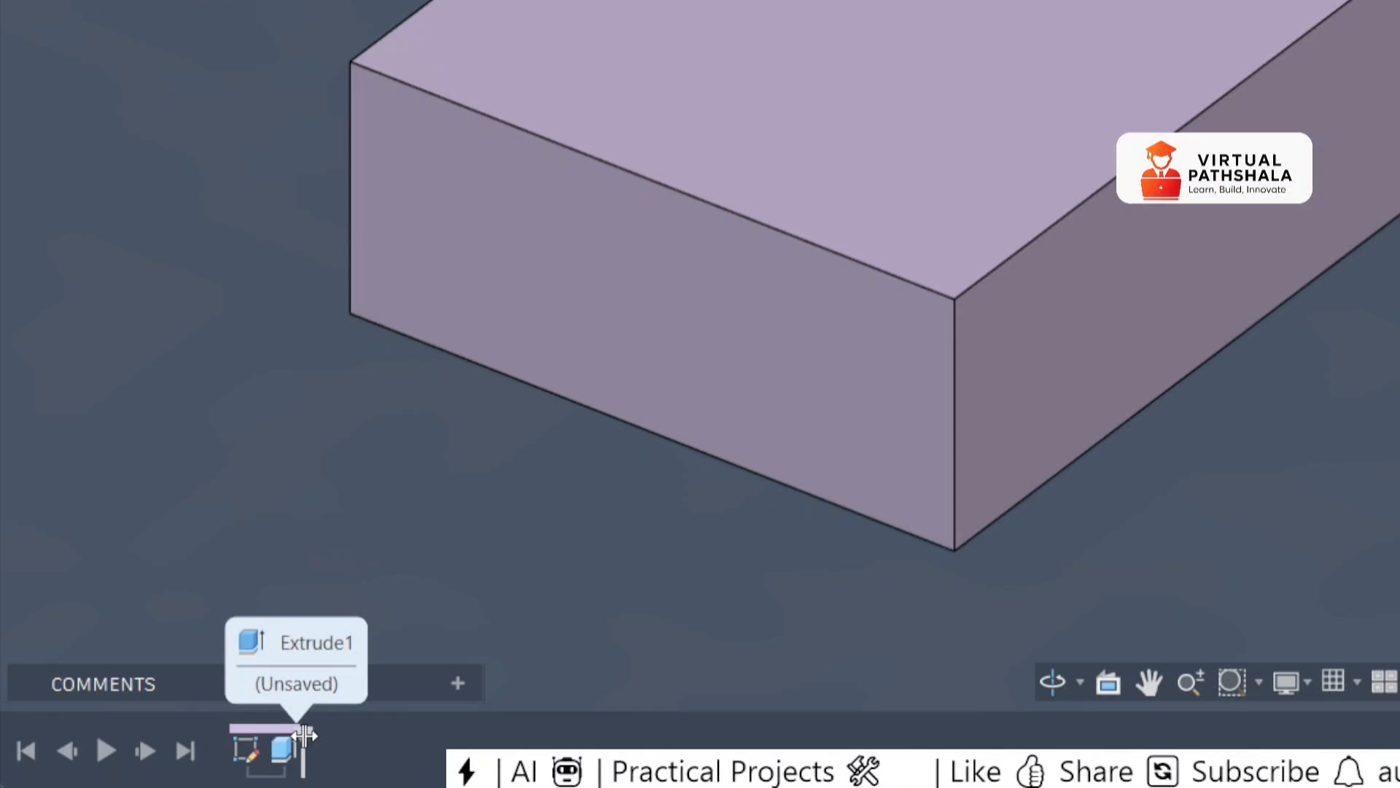
- Roll the timeline back before the extrude, reopen and close the rectangle sketch, and roll forward again to restore the block
drag(272, 736, 266, 736)
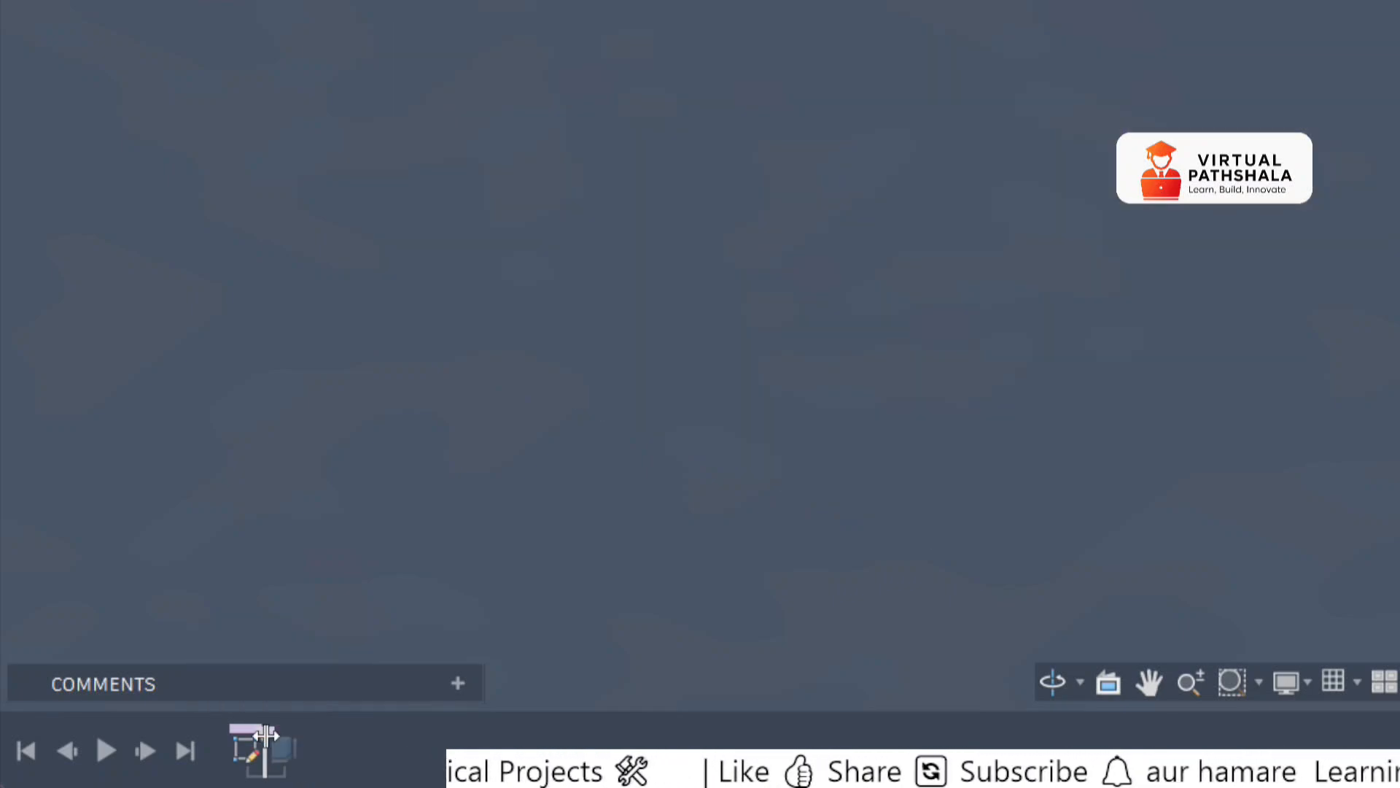
double_click(254, 752)
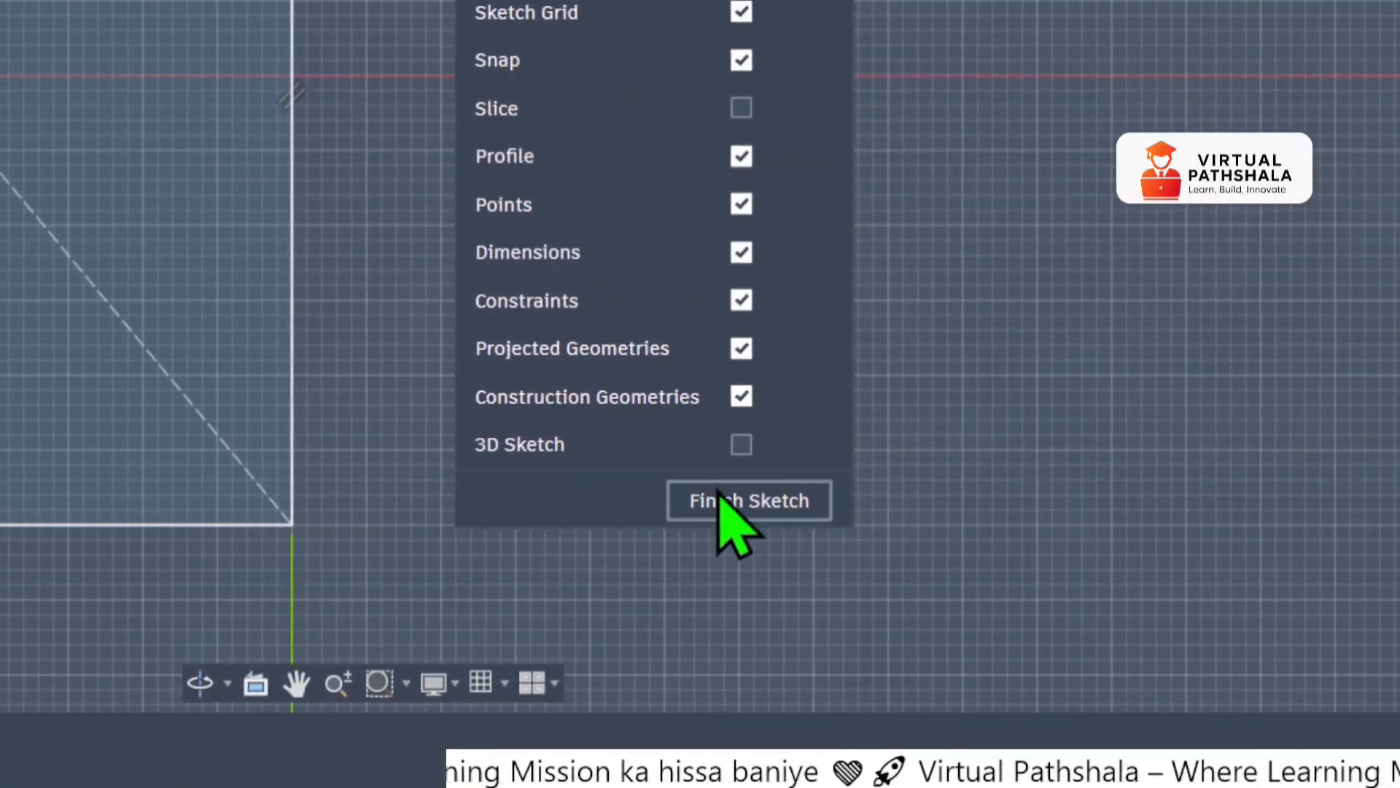
click(1359, 497)
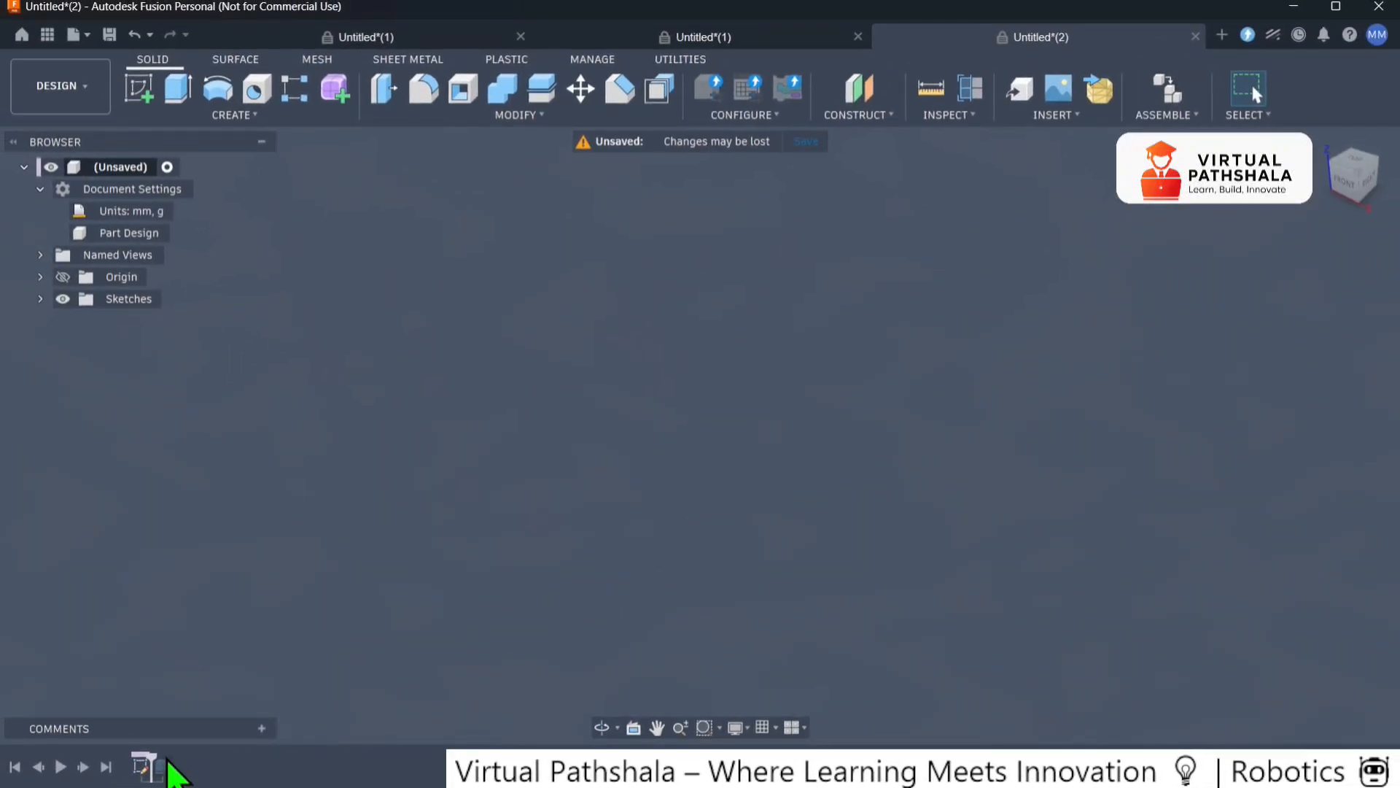
drag(154, 756, 200, 755)
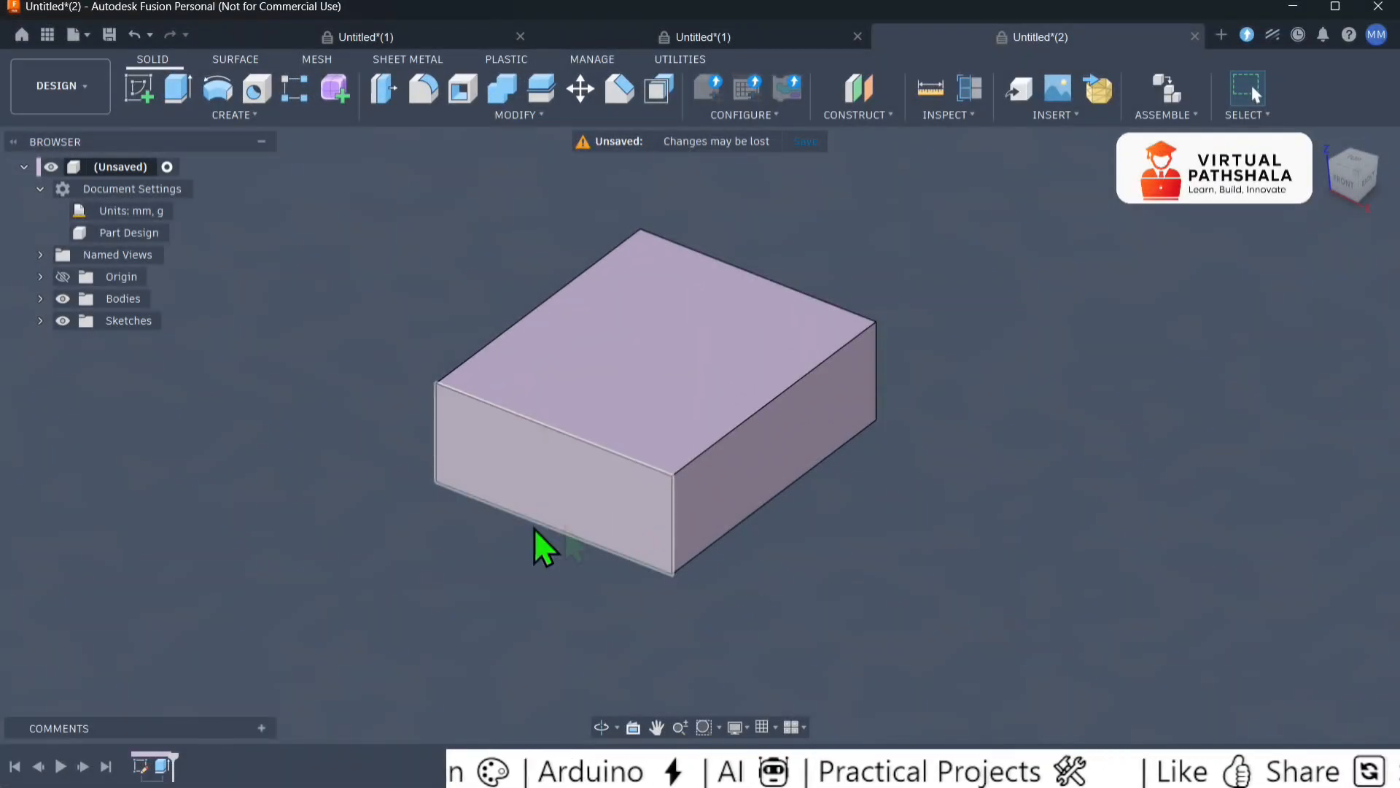
middle_drag(538, 576, 407, 600)
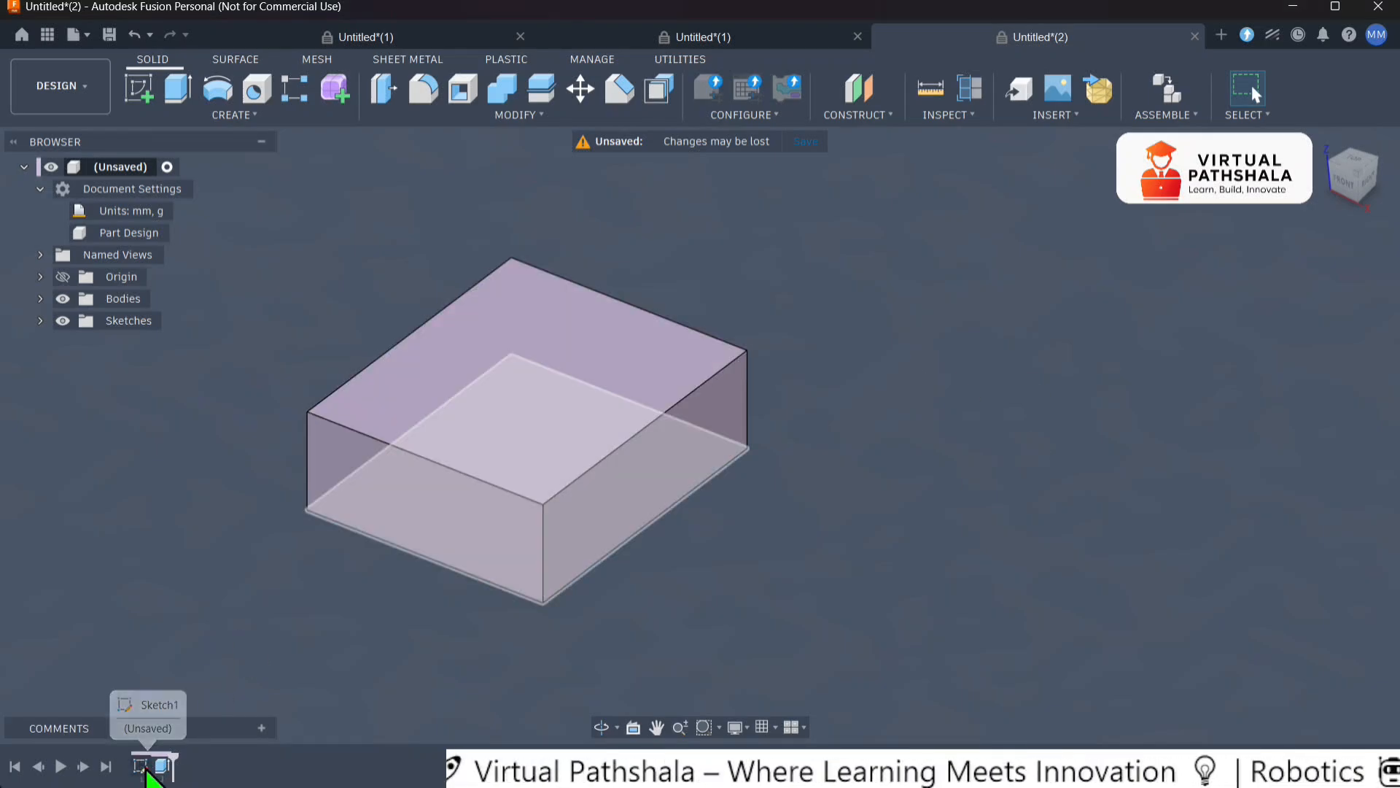
- Edit the rectangle sketch to add a 50 mm diameter circle beside the rectangle, centered on the horizontal axis, and finish the sketch
click(142, 766)
double_click(143, 766)
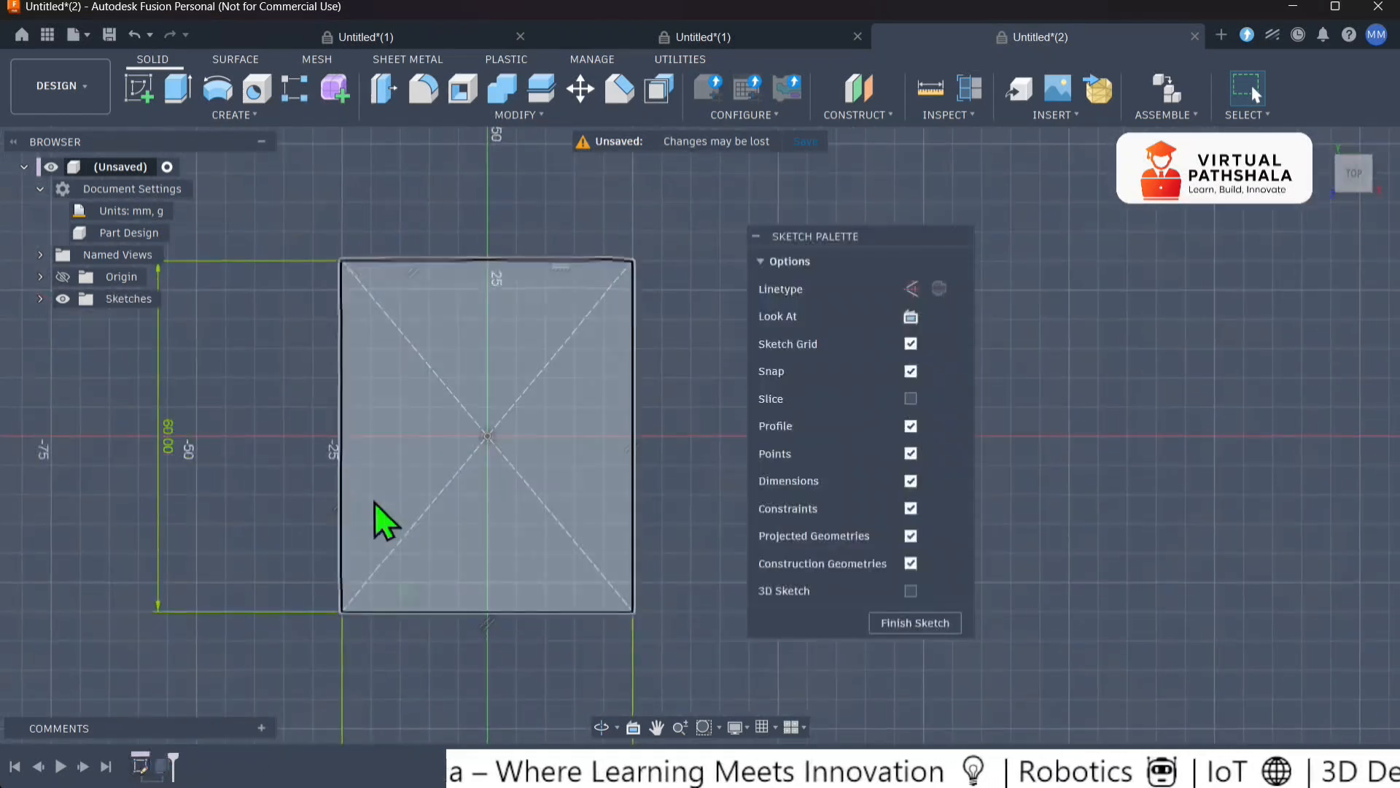
scroll(545, 464, up, 1)
mouse_move(657, 466)
middle_down()
mouse_move(545, 464)
mouse_move(309, 396)
middle_up()
click(213, 98)
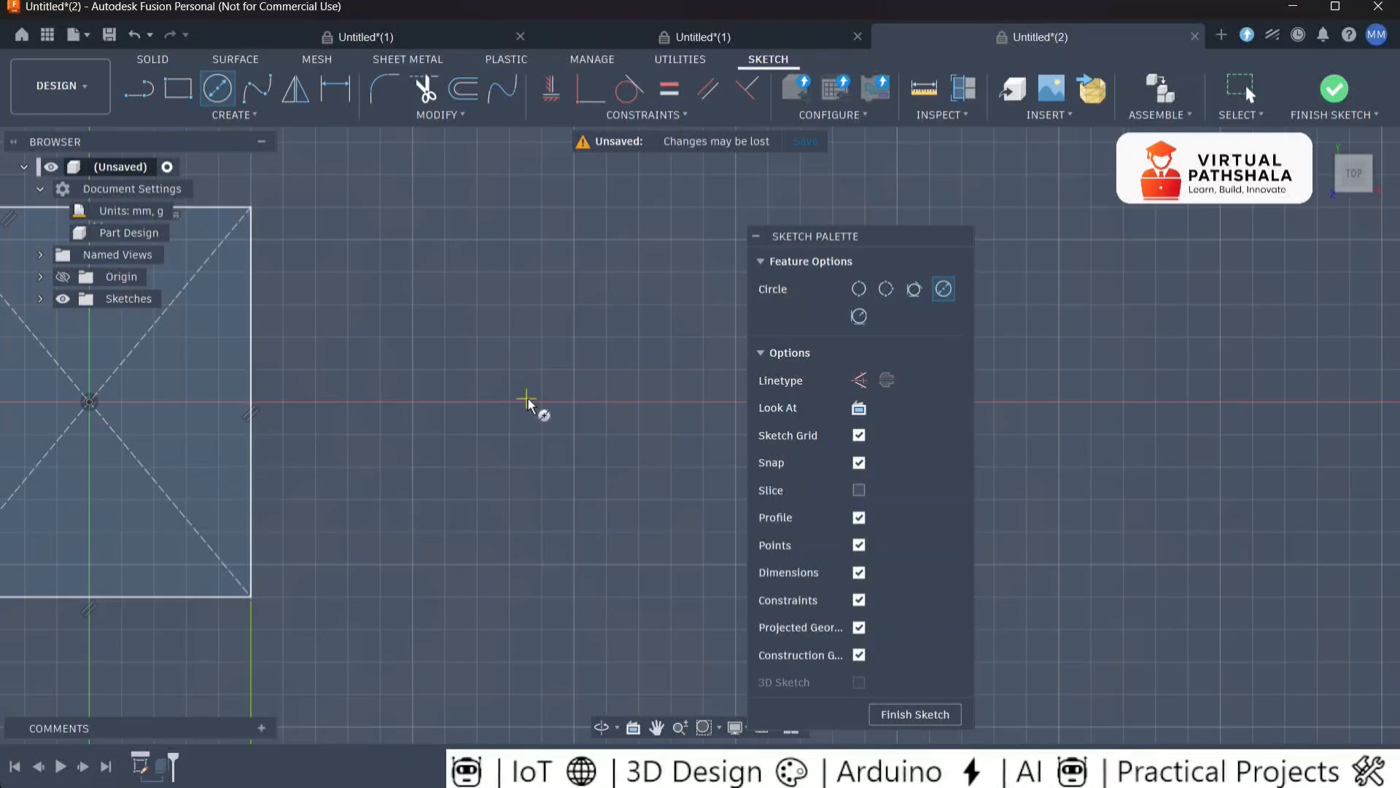
click(477, 402)
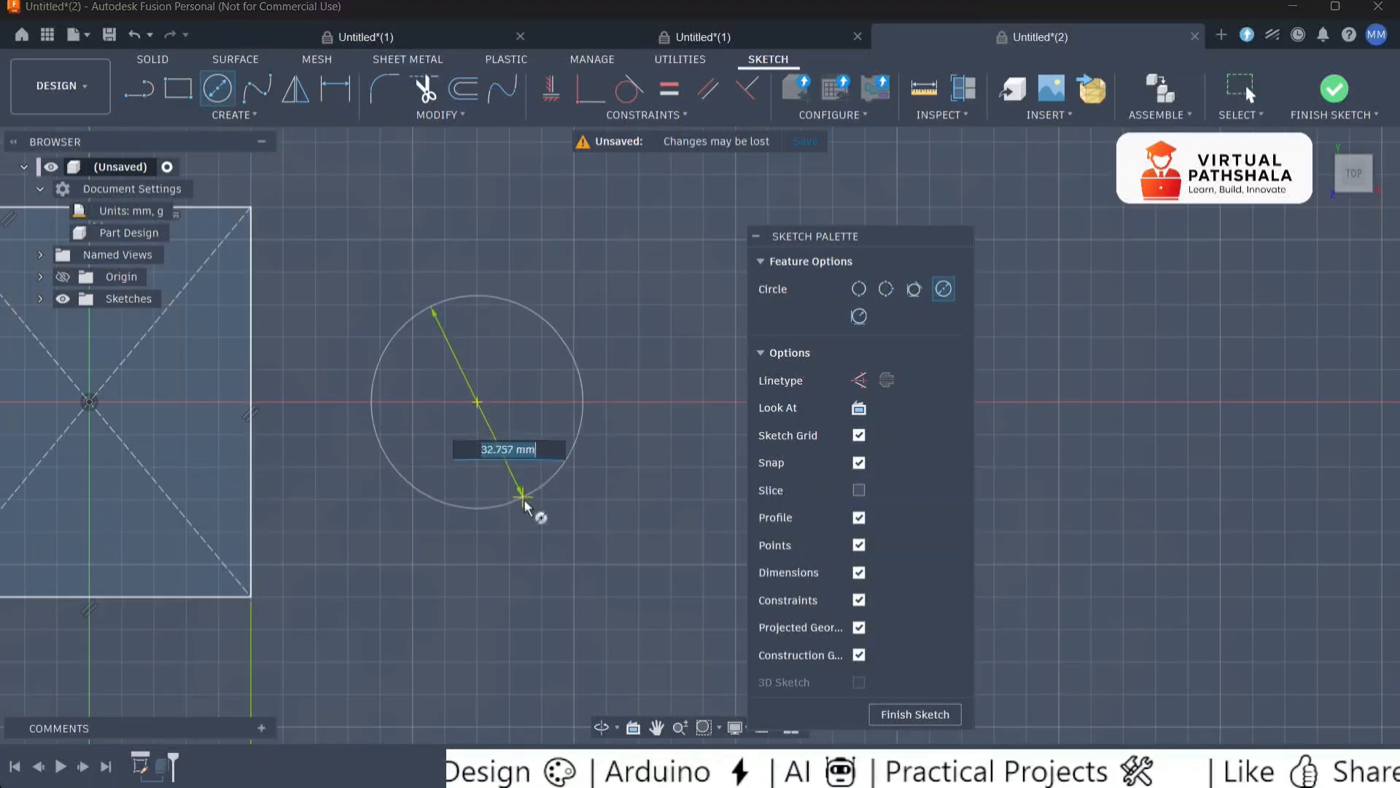
text(50)
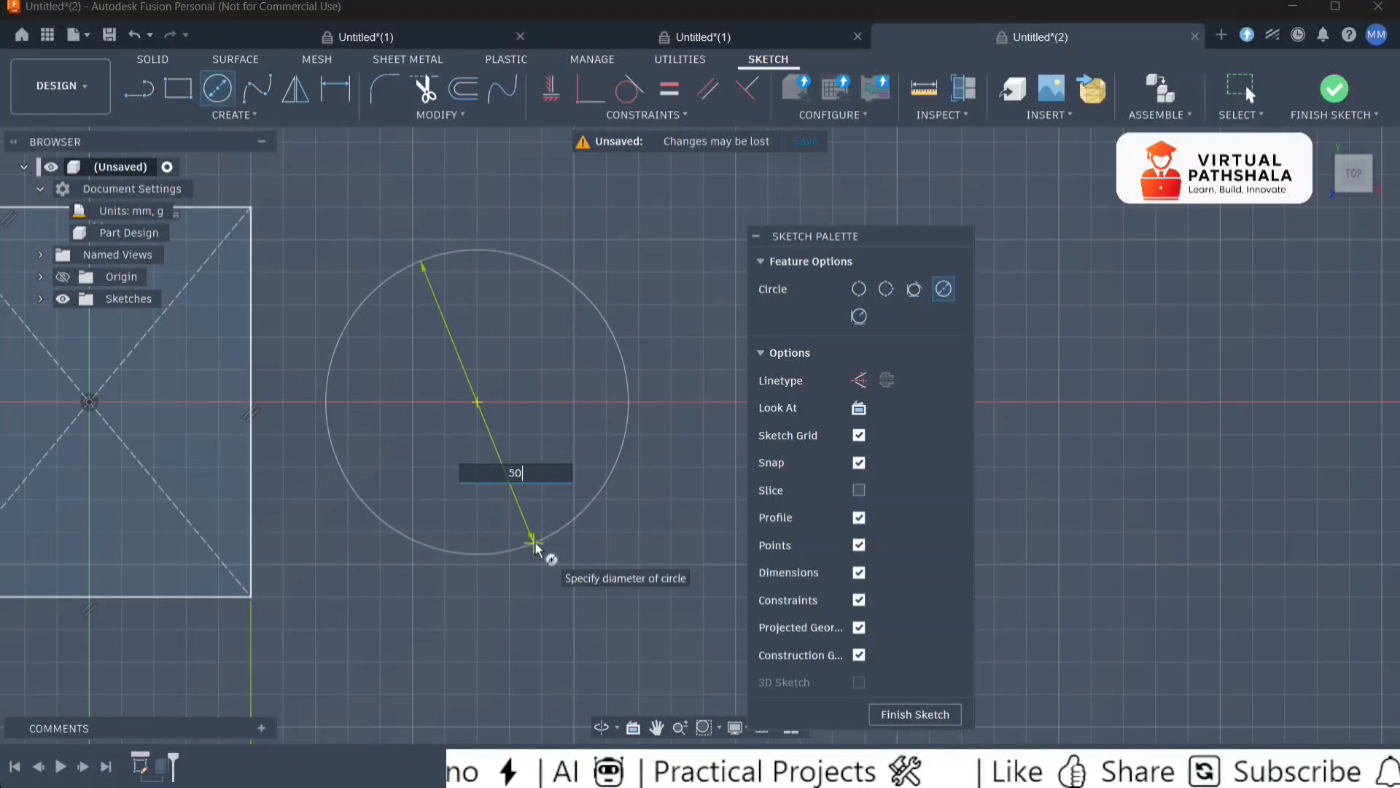
key(Return)
click(917, 627)
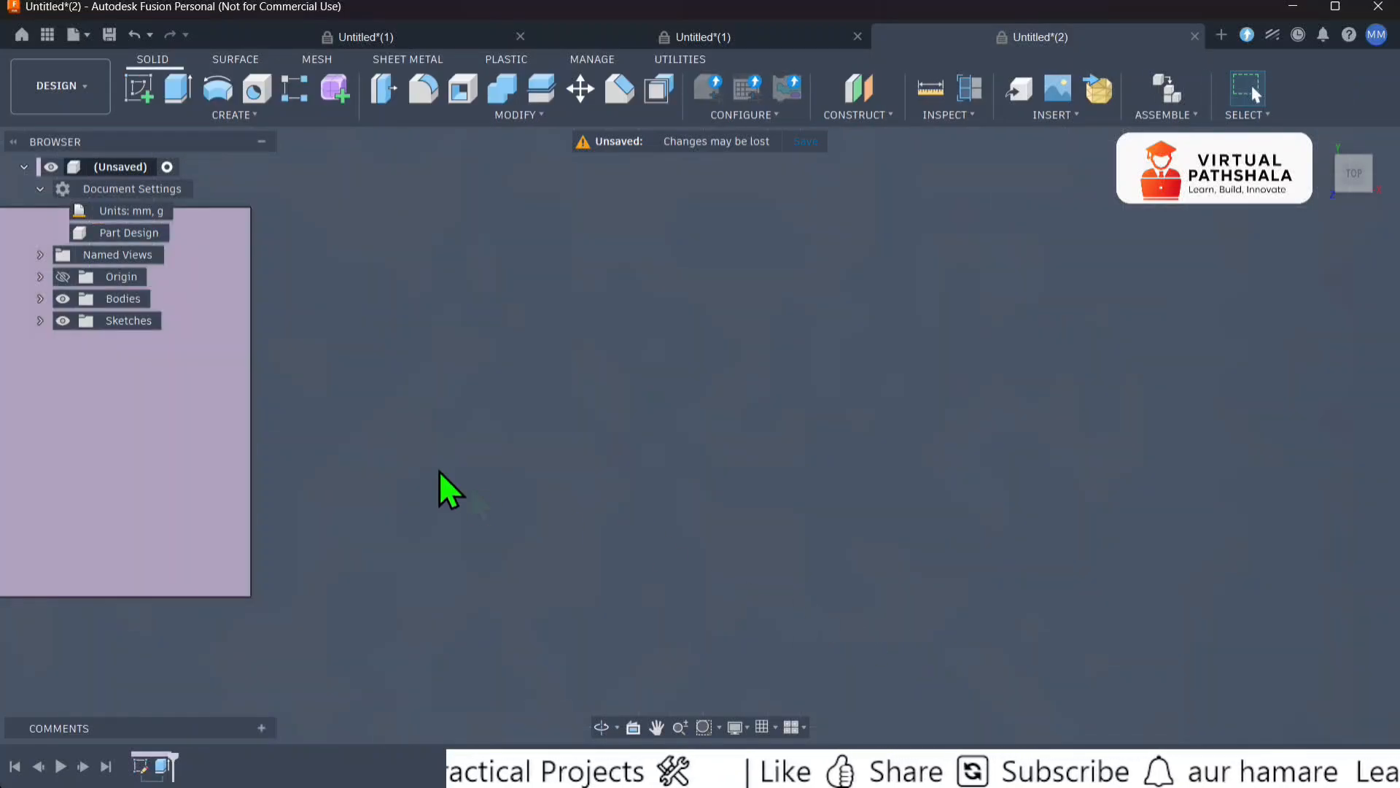
- Make Sketch1 visible again so the new circle can be used as a profile
scroll(588, 515, down, 3)
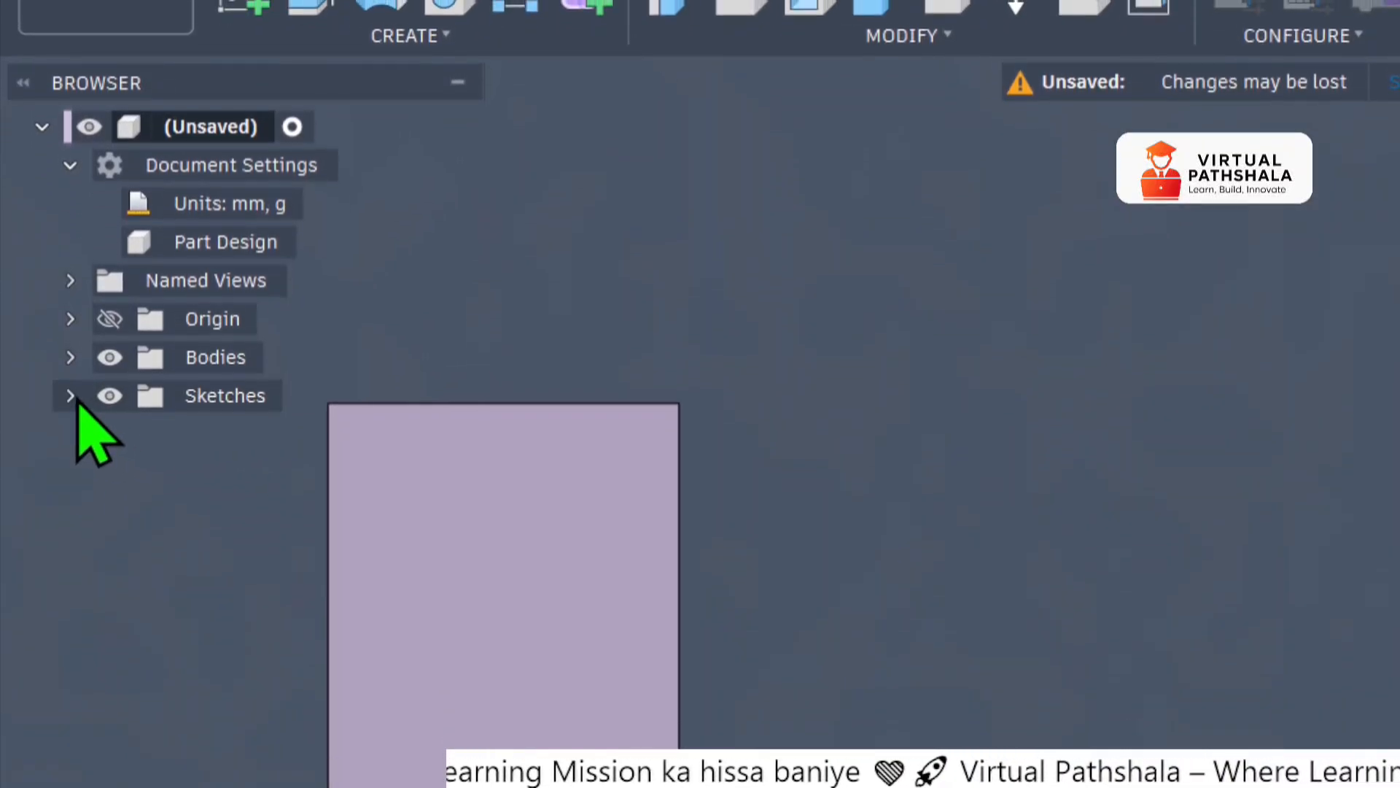
click(71, 396)
click(137, 433)
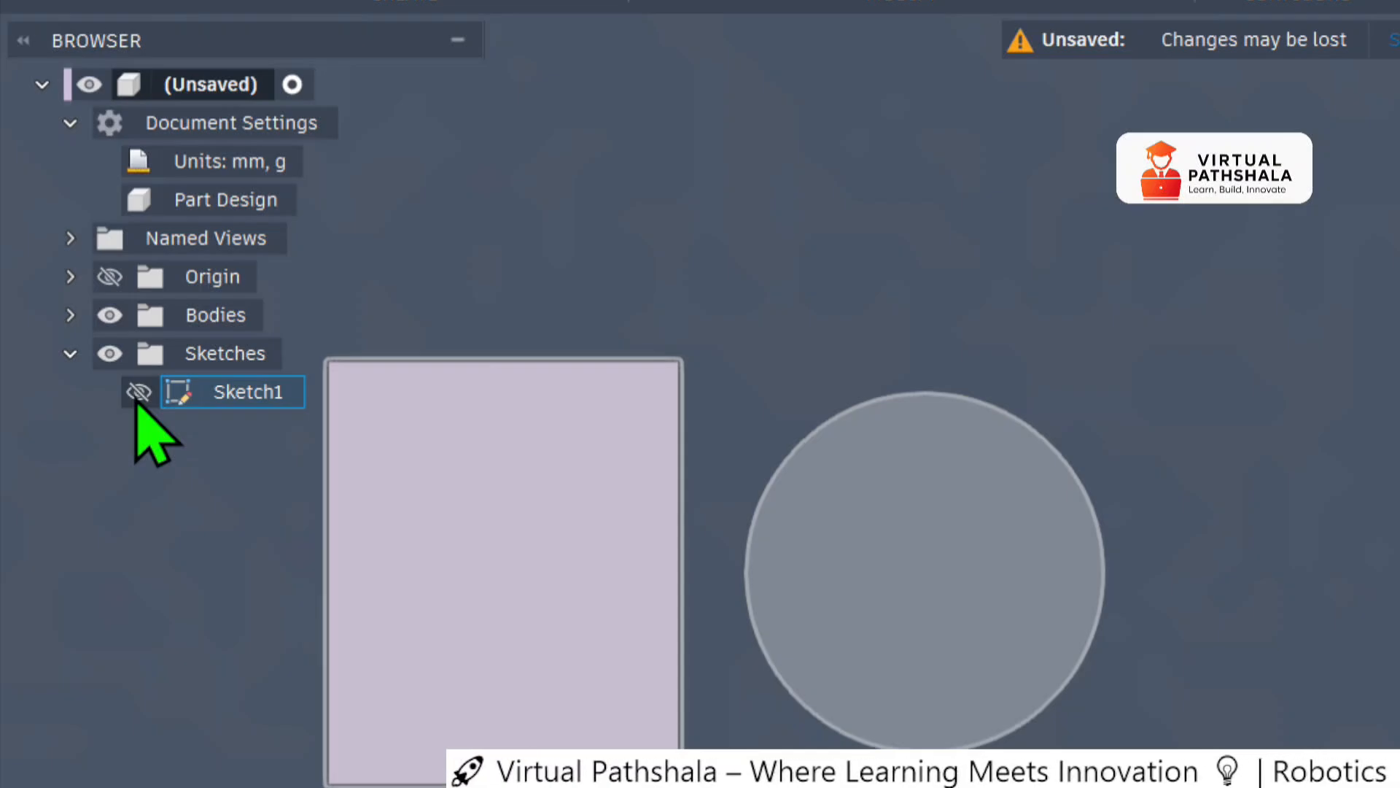
click(138, 394)
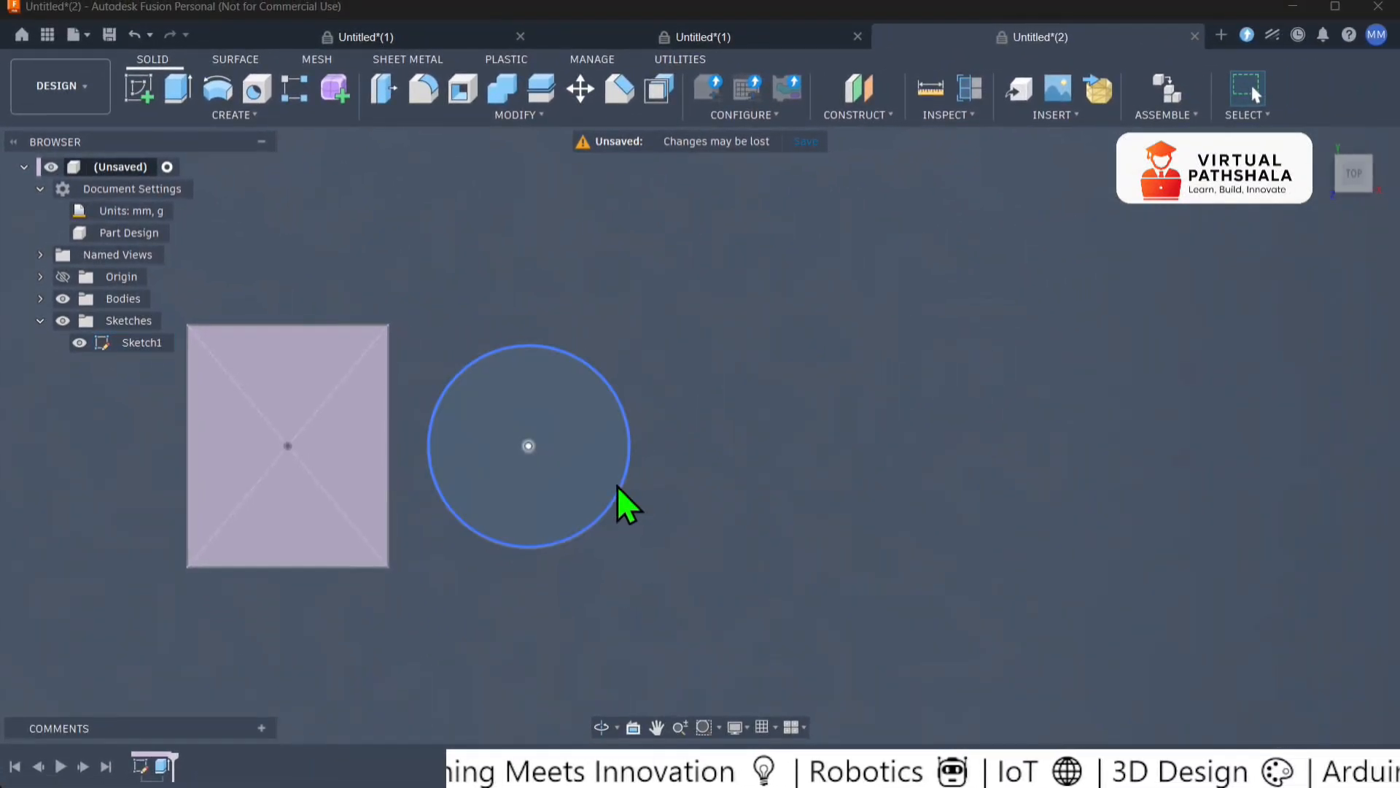
- Extrude the circle as a new body about twice the block's height and hide Sketch1 in the home view
click(551, 486)
key(e)
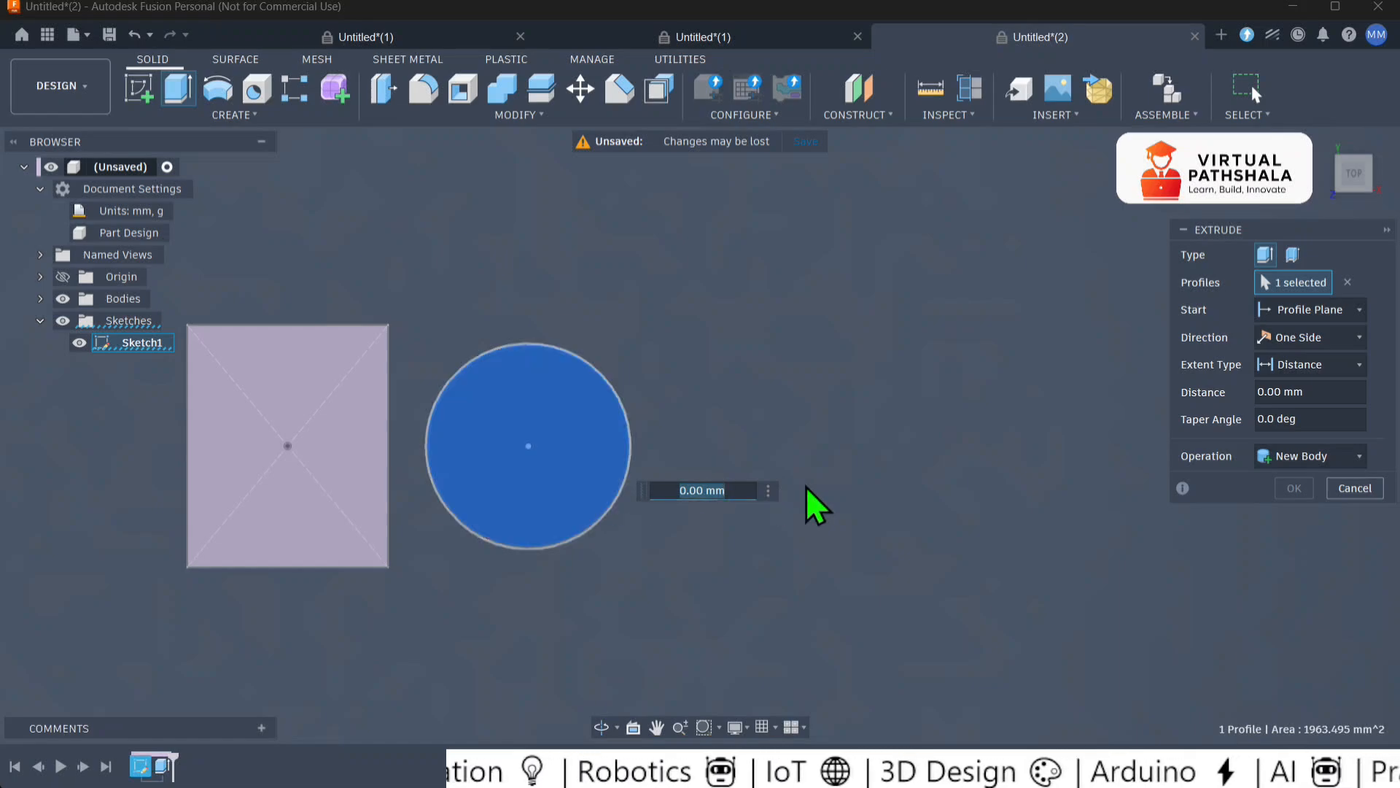
text(100)
key(Return)
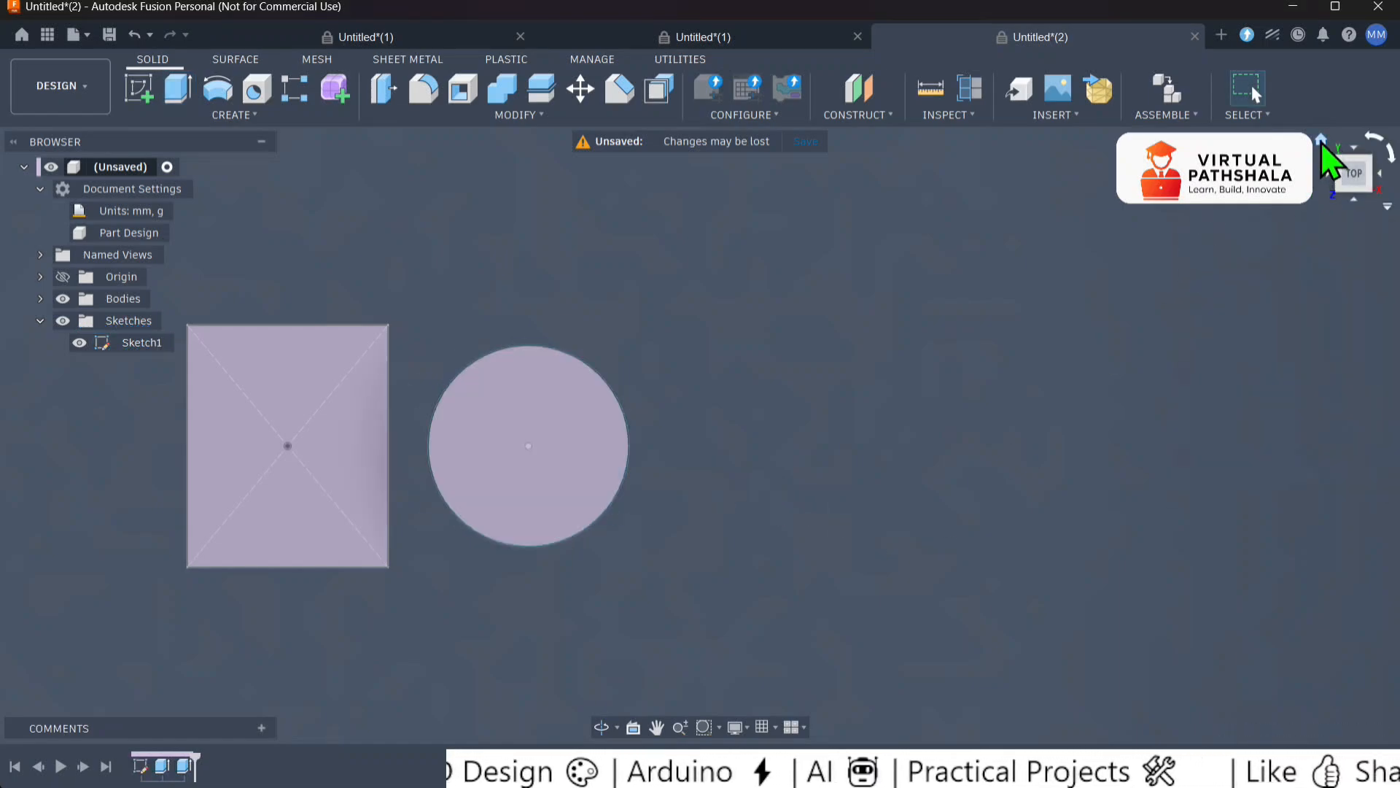
click(1322, 142)
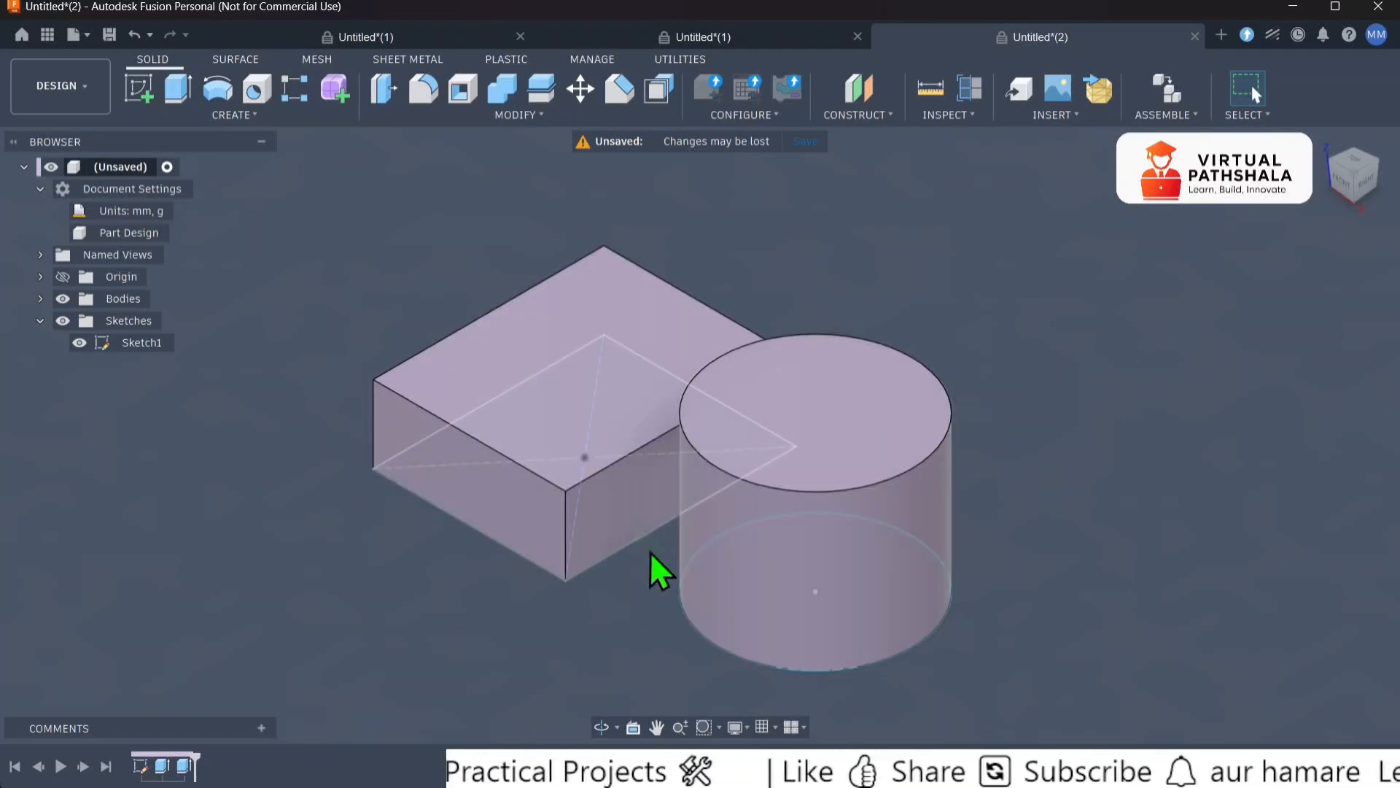
click(80, 343)
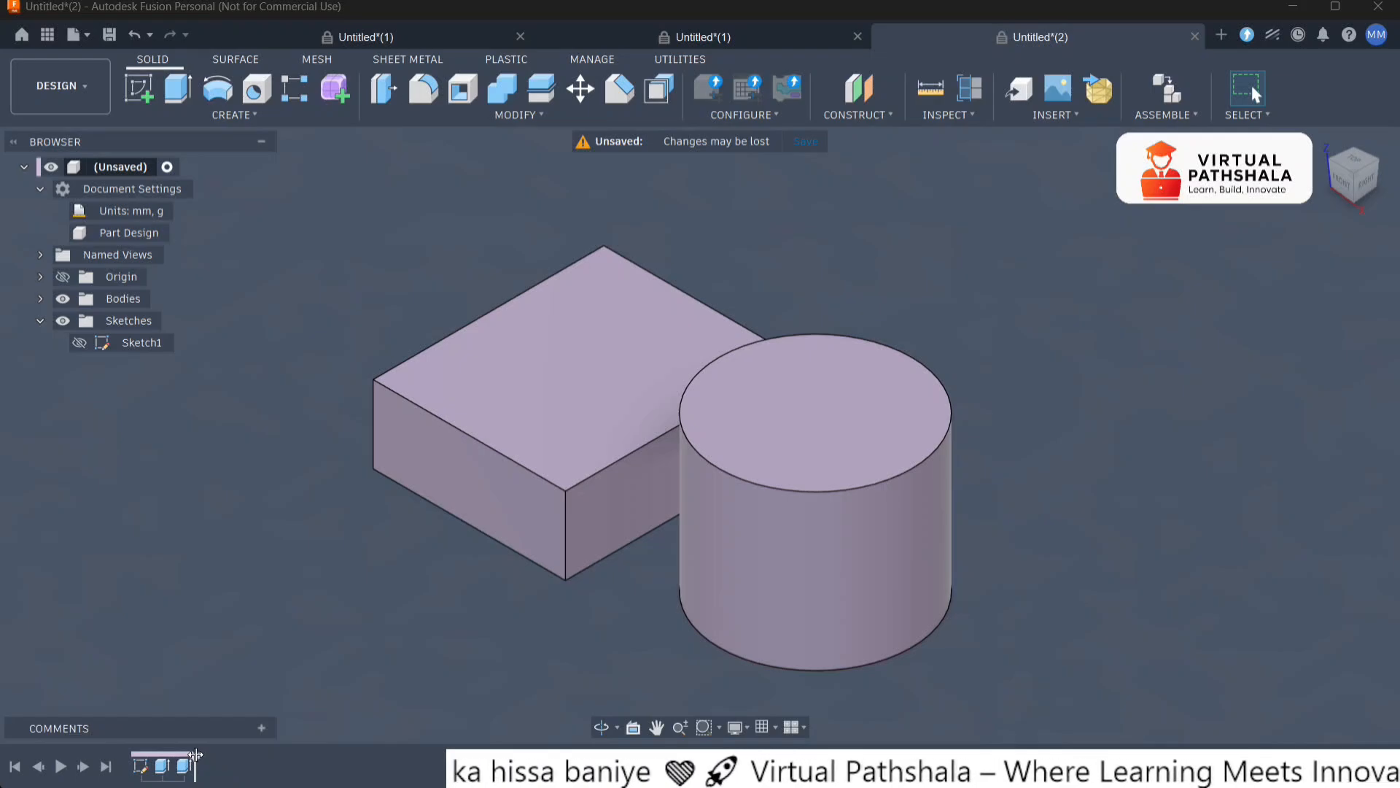
- Roll the timeline back before the cylinder's extrude and add the circle profile to the block's 20 mm extrude
drag(195, 754, 172, 762)
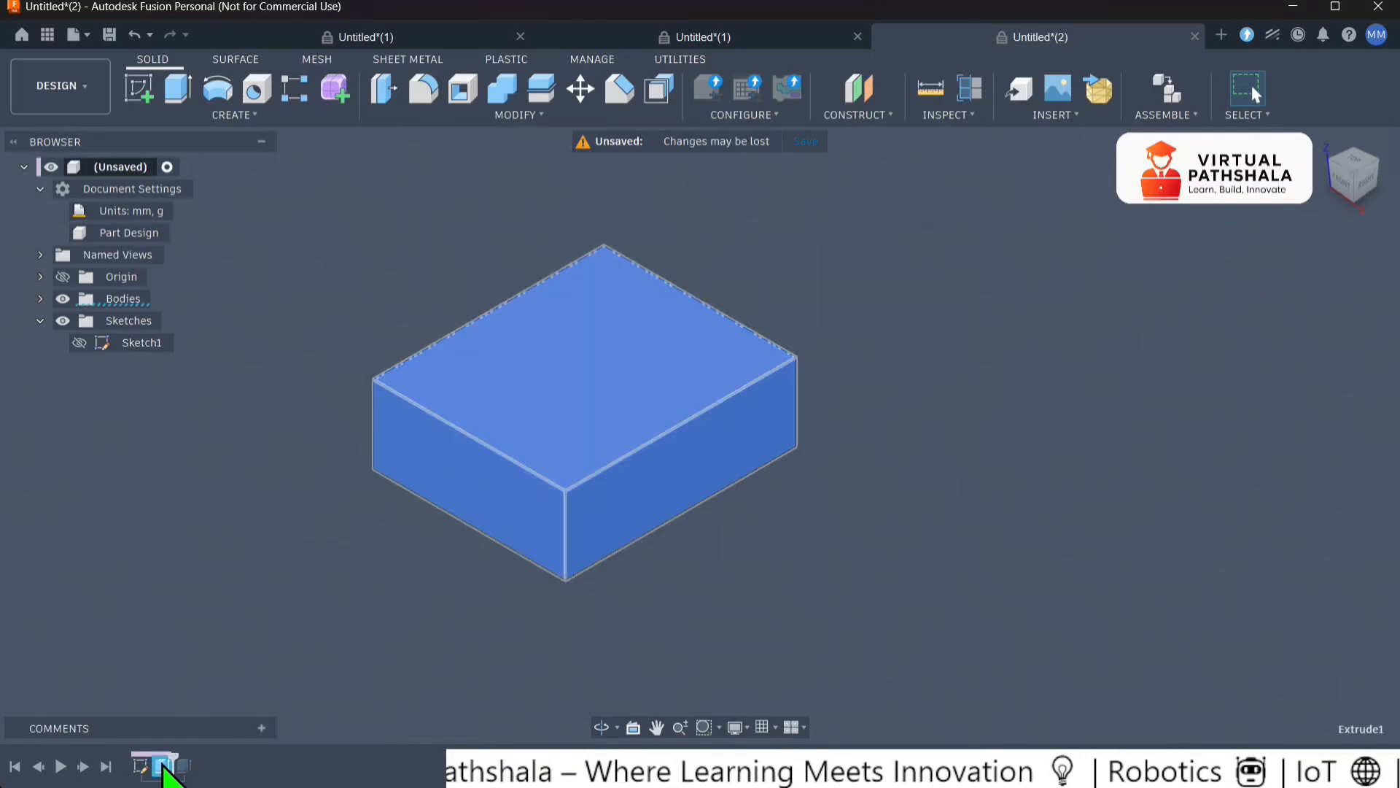
double_click(162, 765)
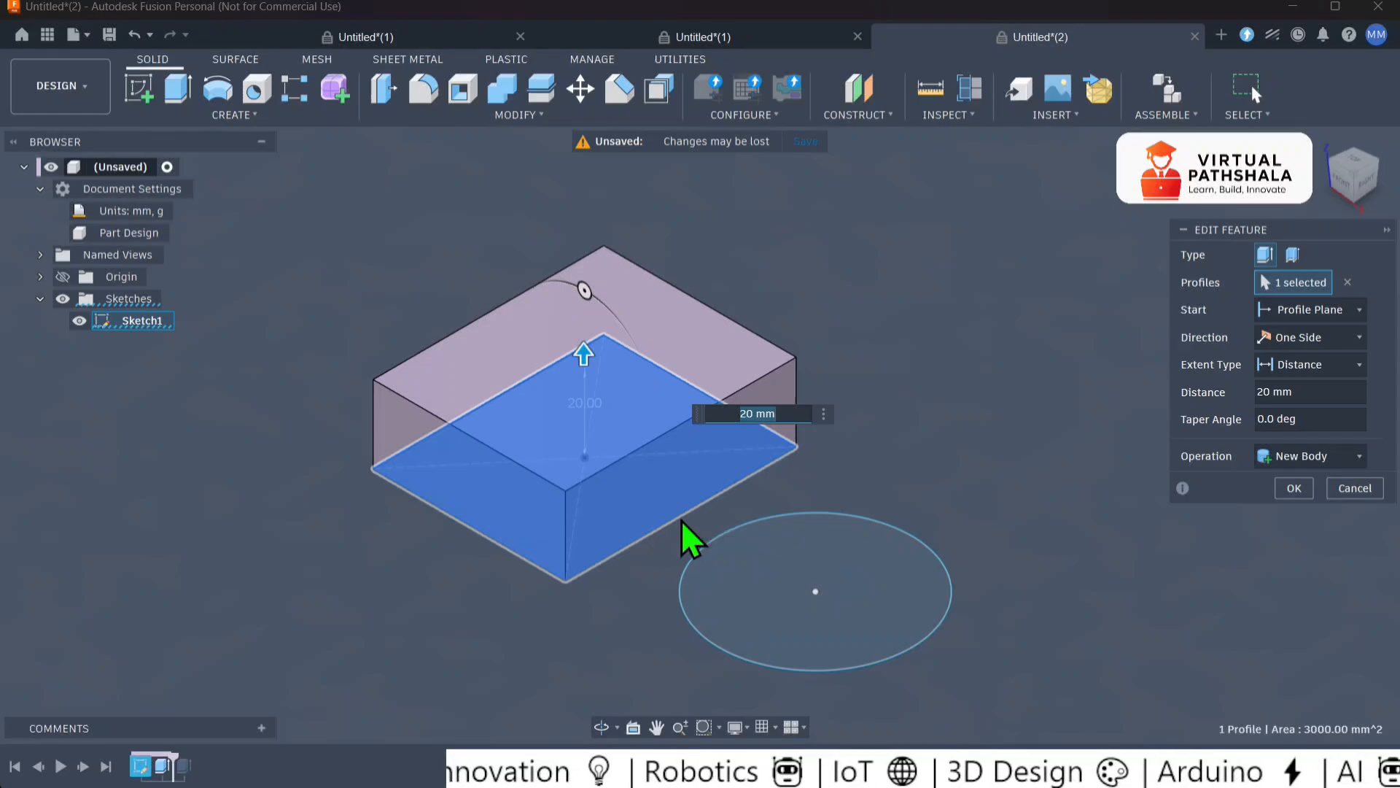
click(744, 612)
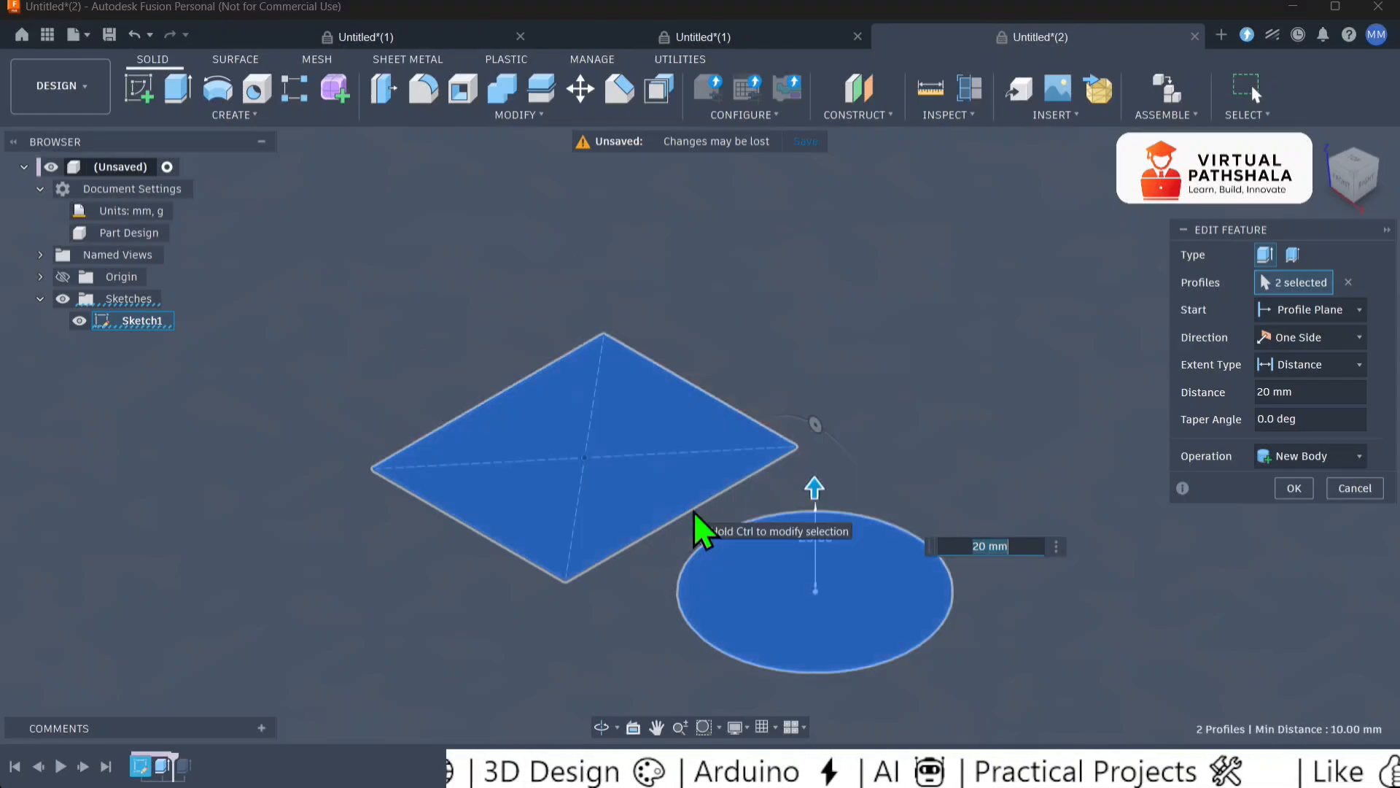
key(ctrl)
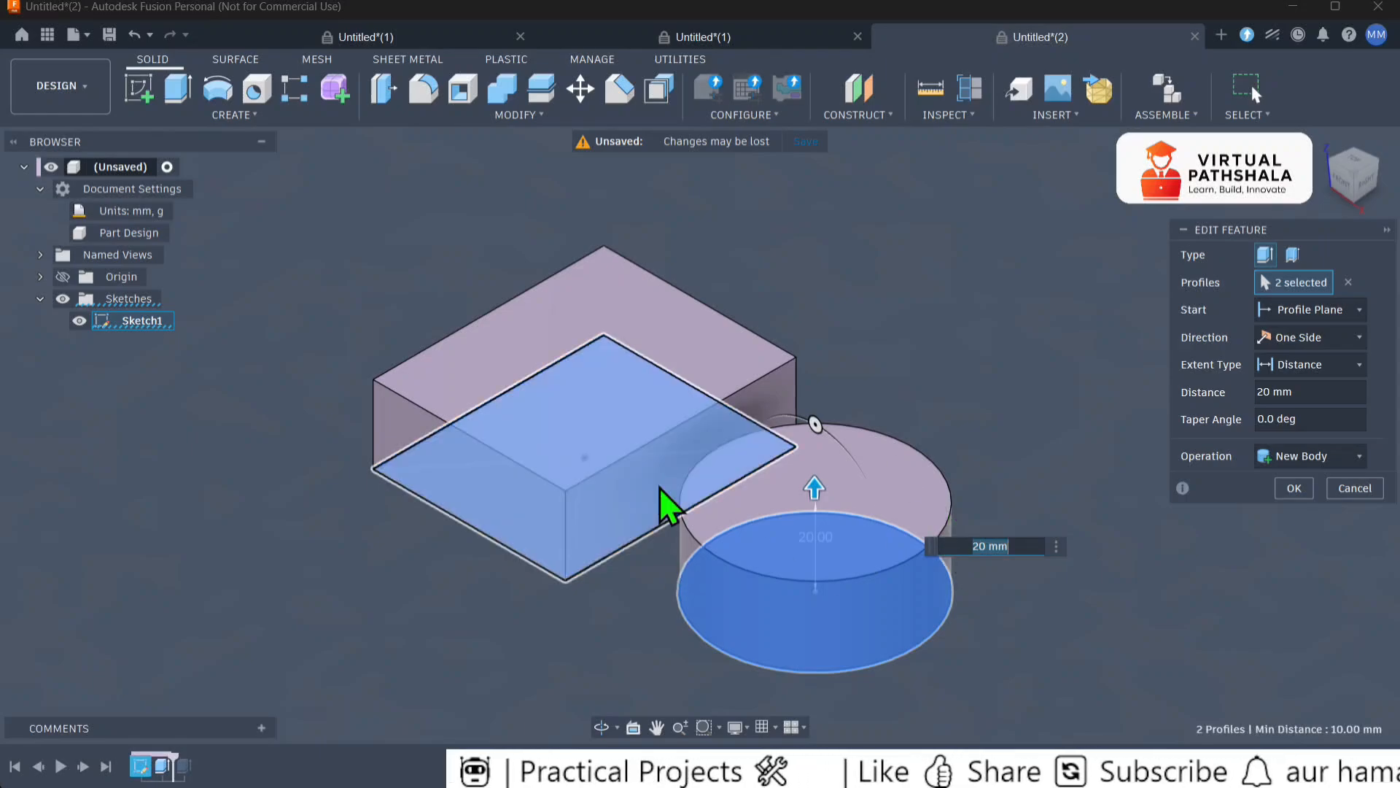
click(1290, 489)
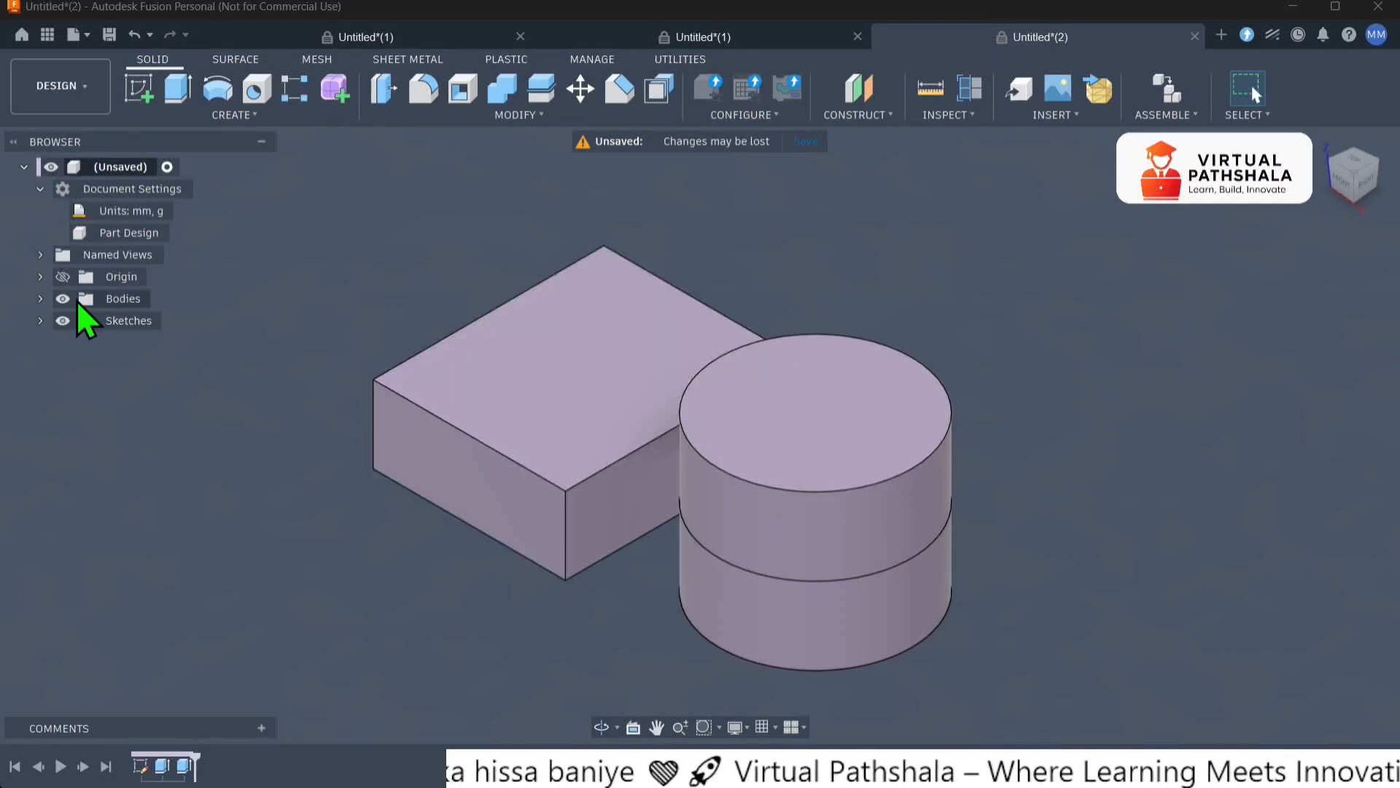
- Compare the bodies by toggling their visibility, leaving Body1 and Body3 hidden and only the taller cylinder, Body2, shown
click(41, 299)
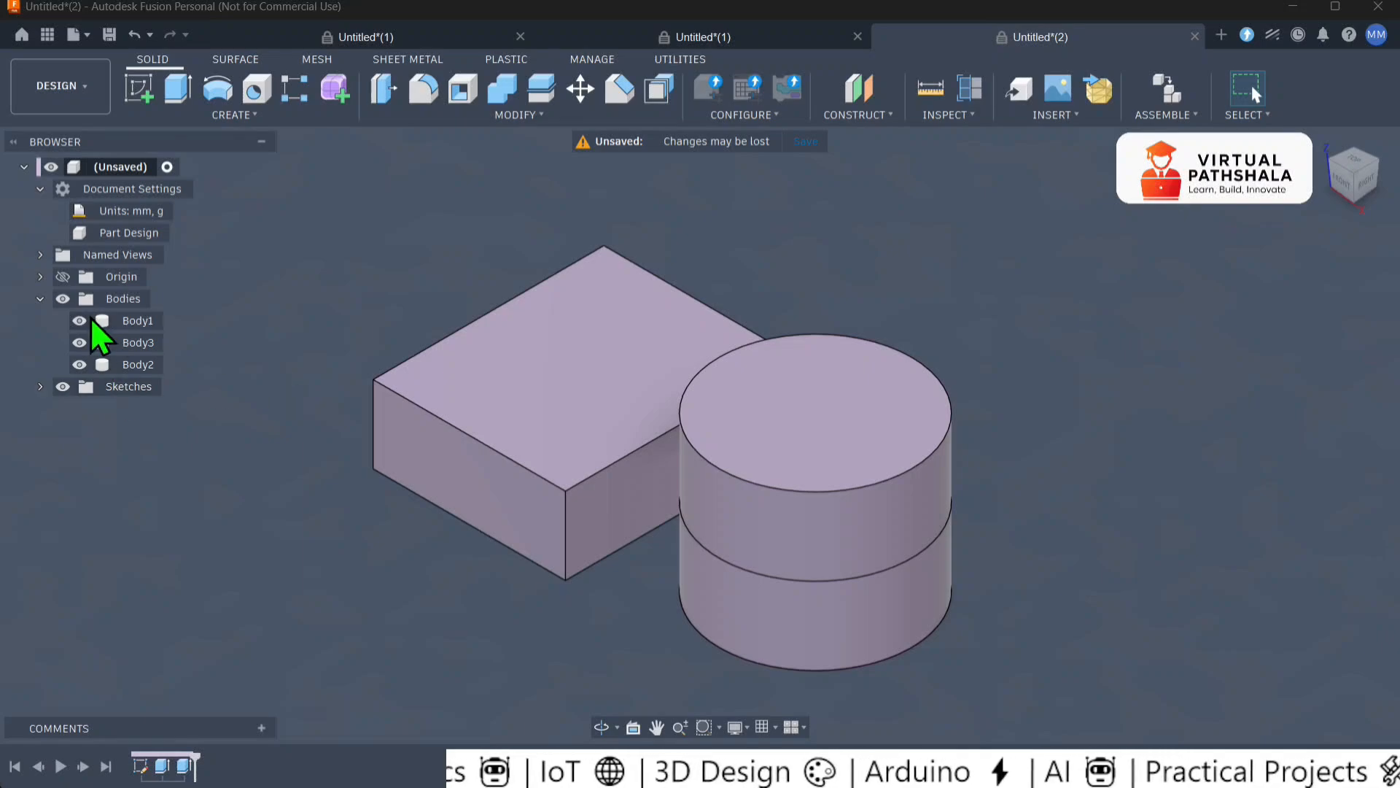
click(80, 321)
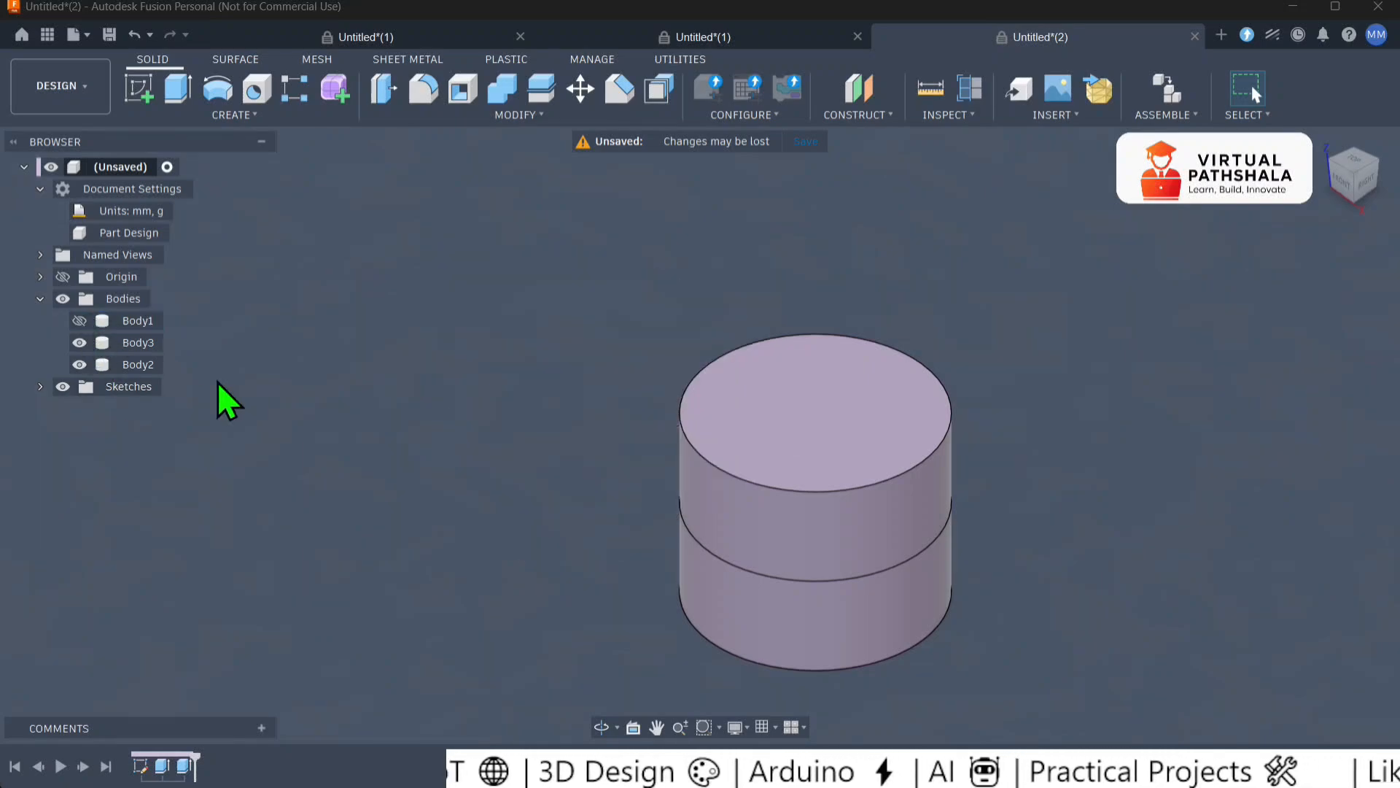
click(80, 342)
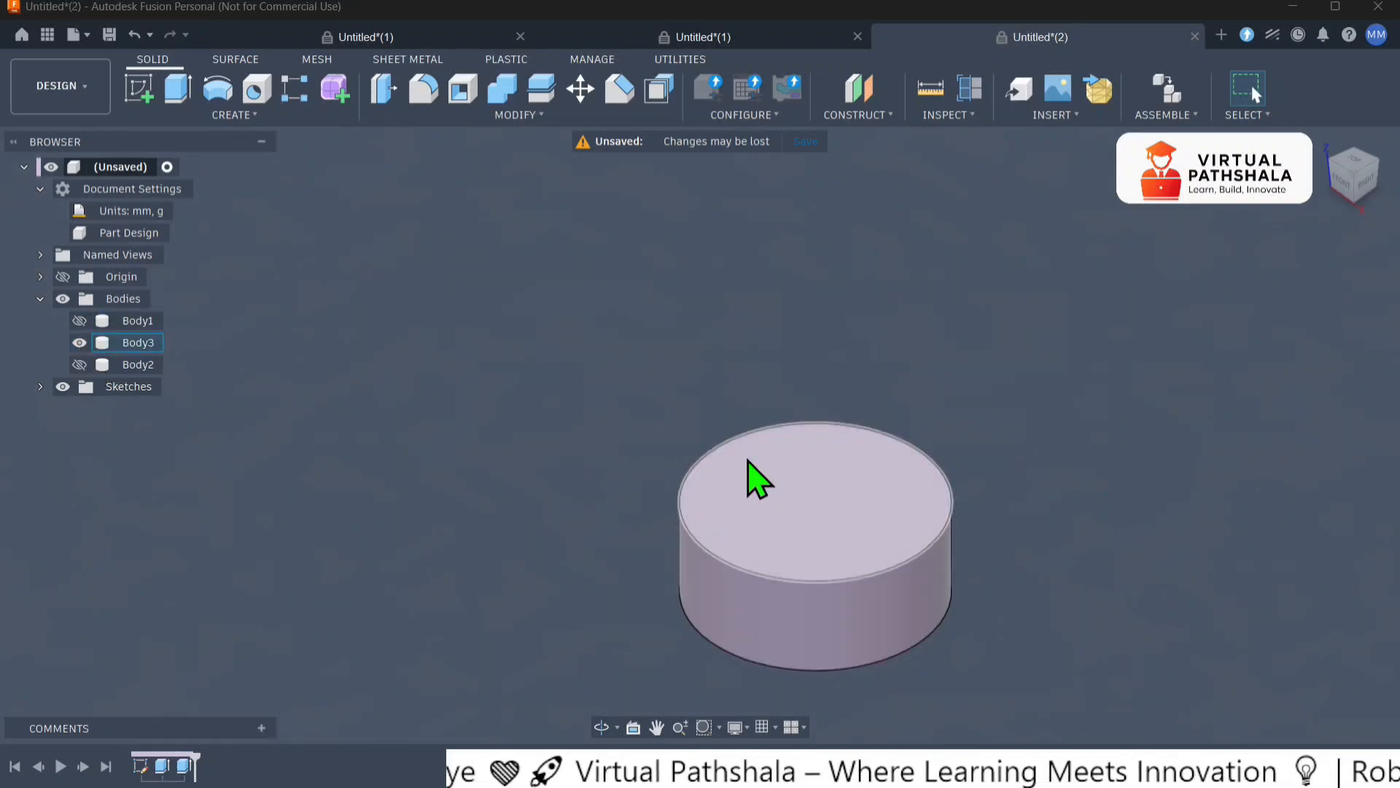
click(79, 343)
click(79, 343)
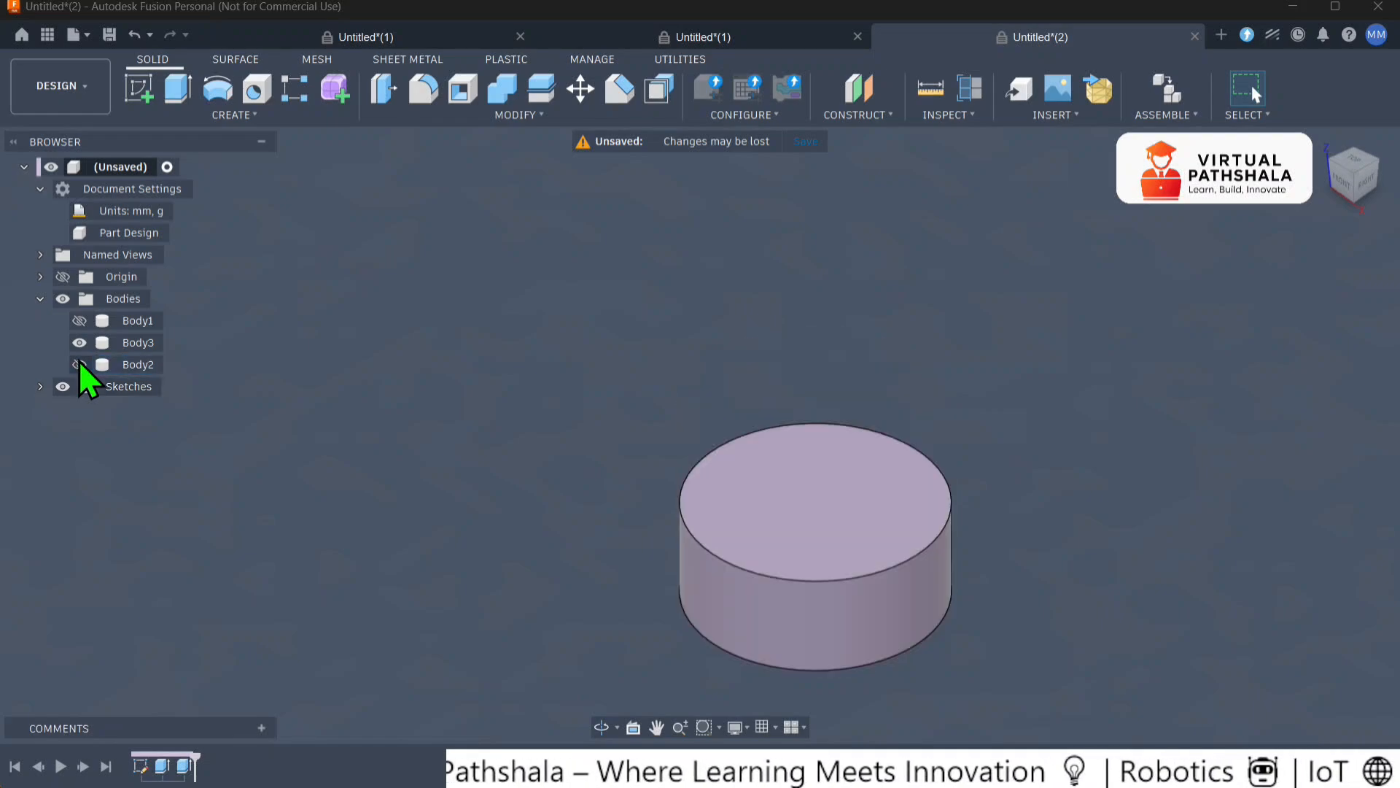
click(79, 364)
click(80, 364)
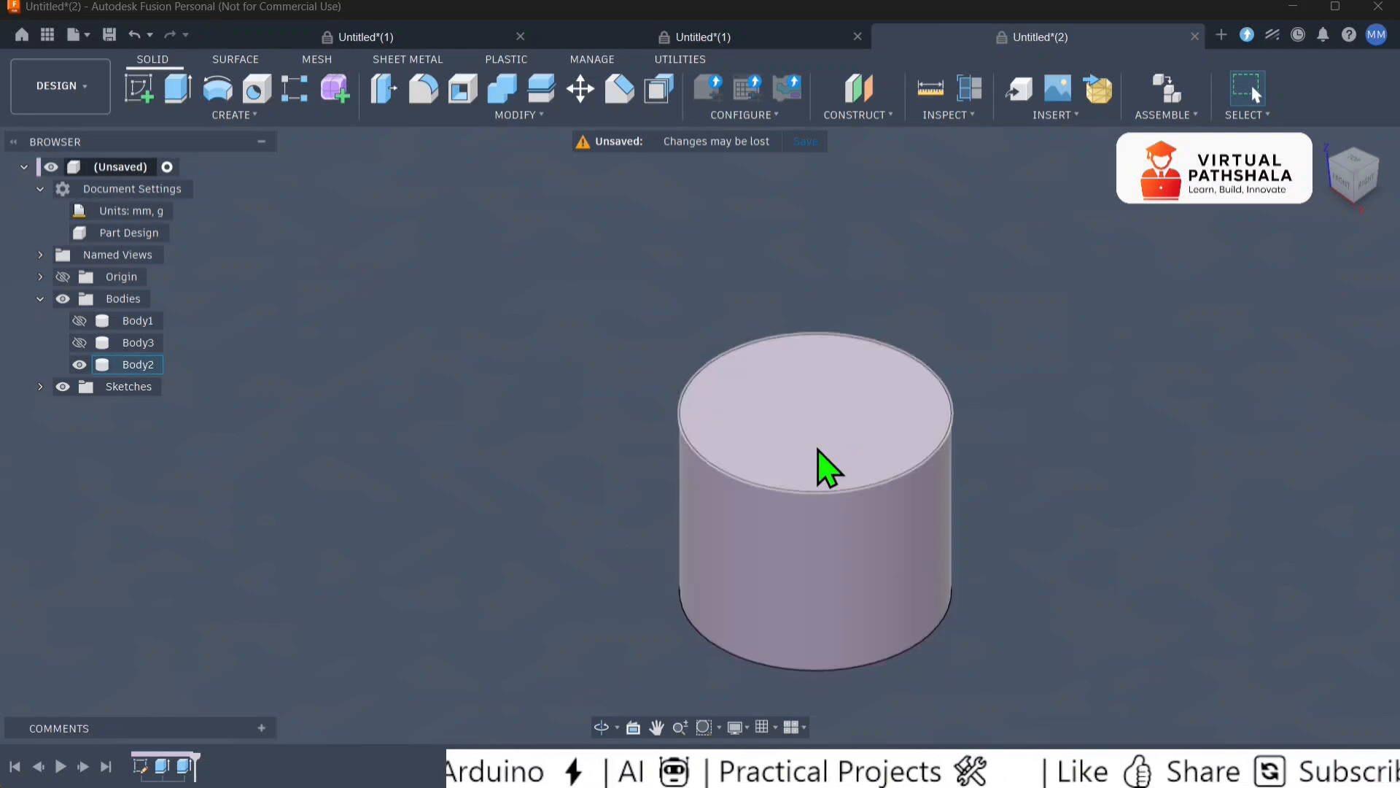
- Start a new sketch on the top face of the taller cylinder
click(771, 437)
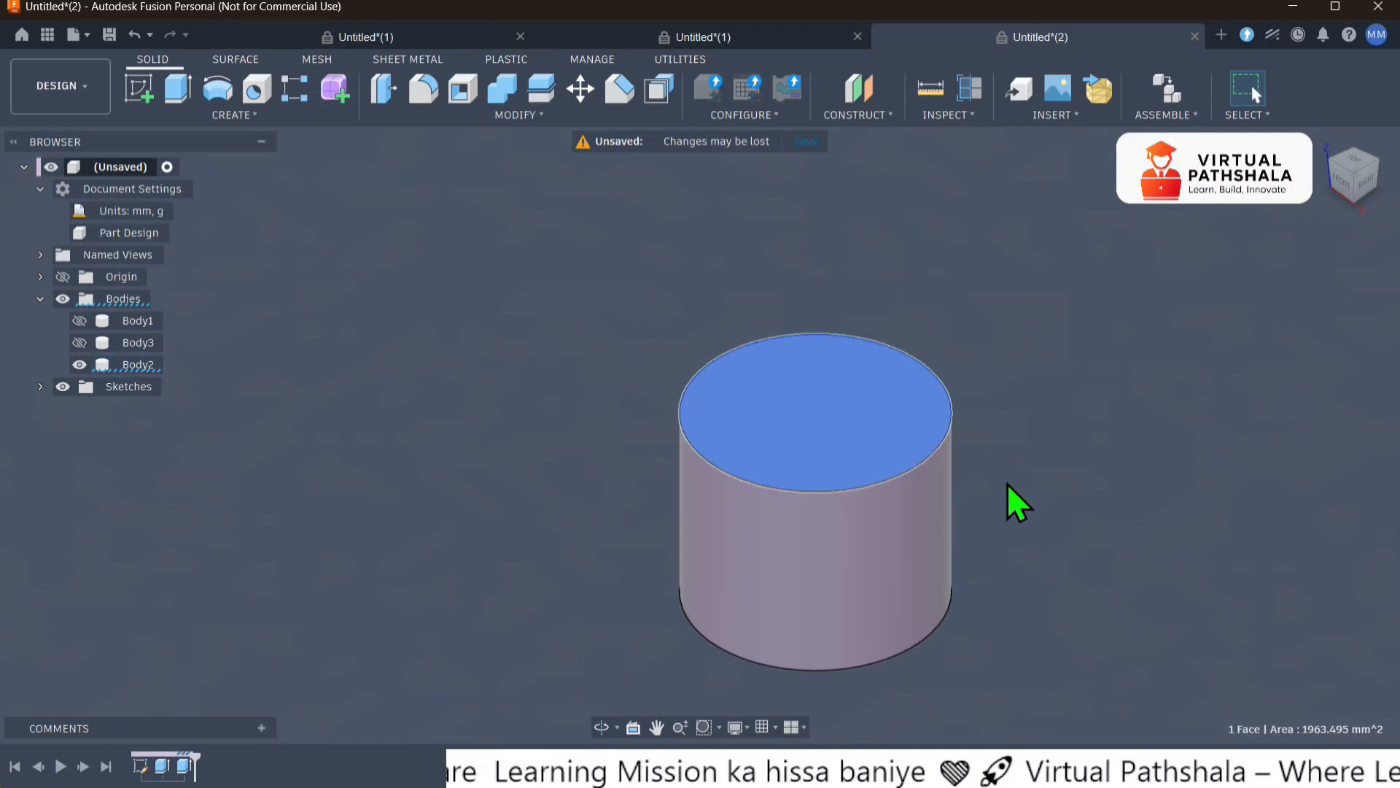
middle_drag(1005, 482, 839, 437)
scroll(698, 414, down, 1)
scroll(737, 383, up, 3)
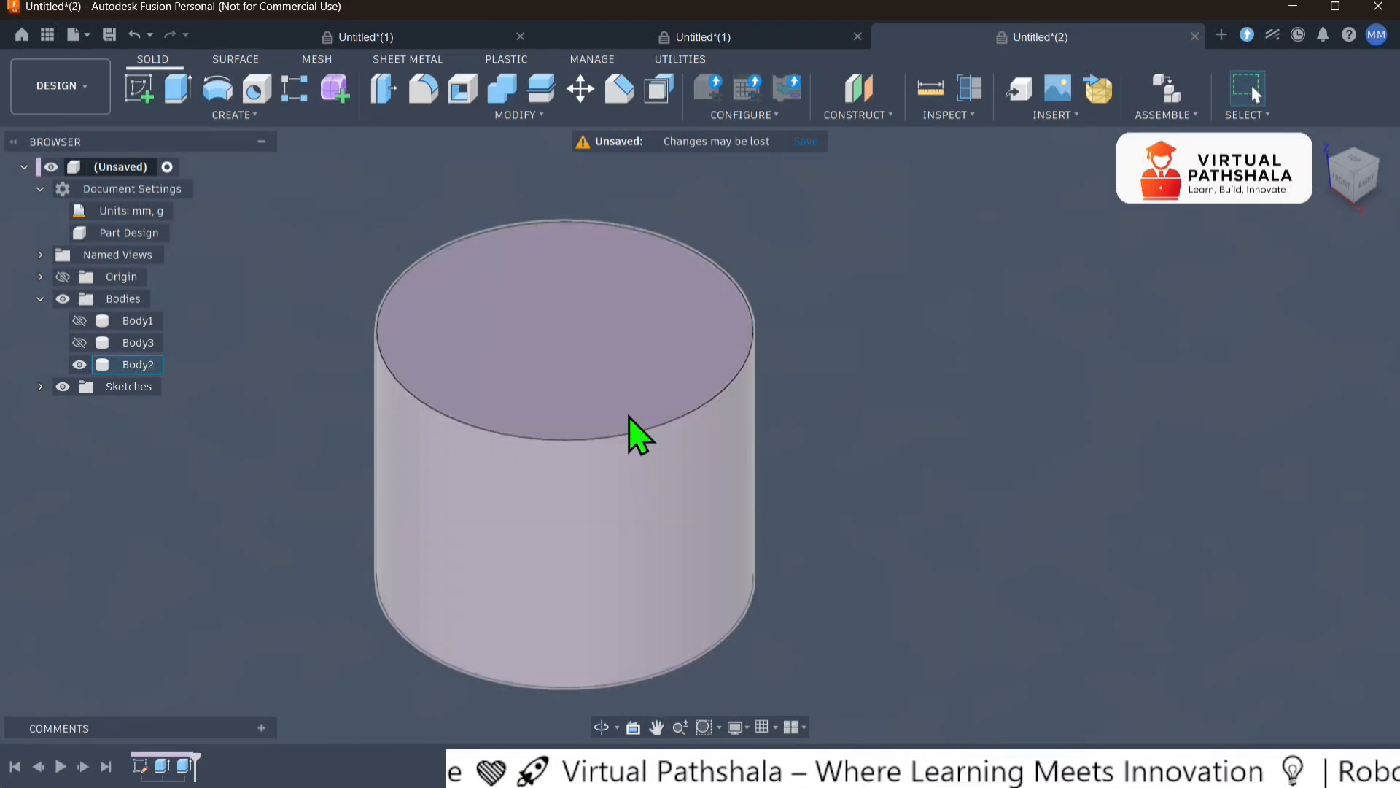
middle_drag(848, 404, 888, 426)
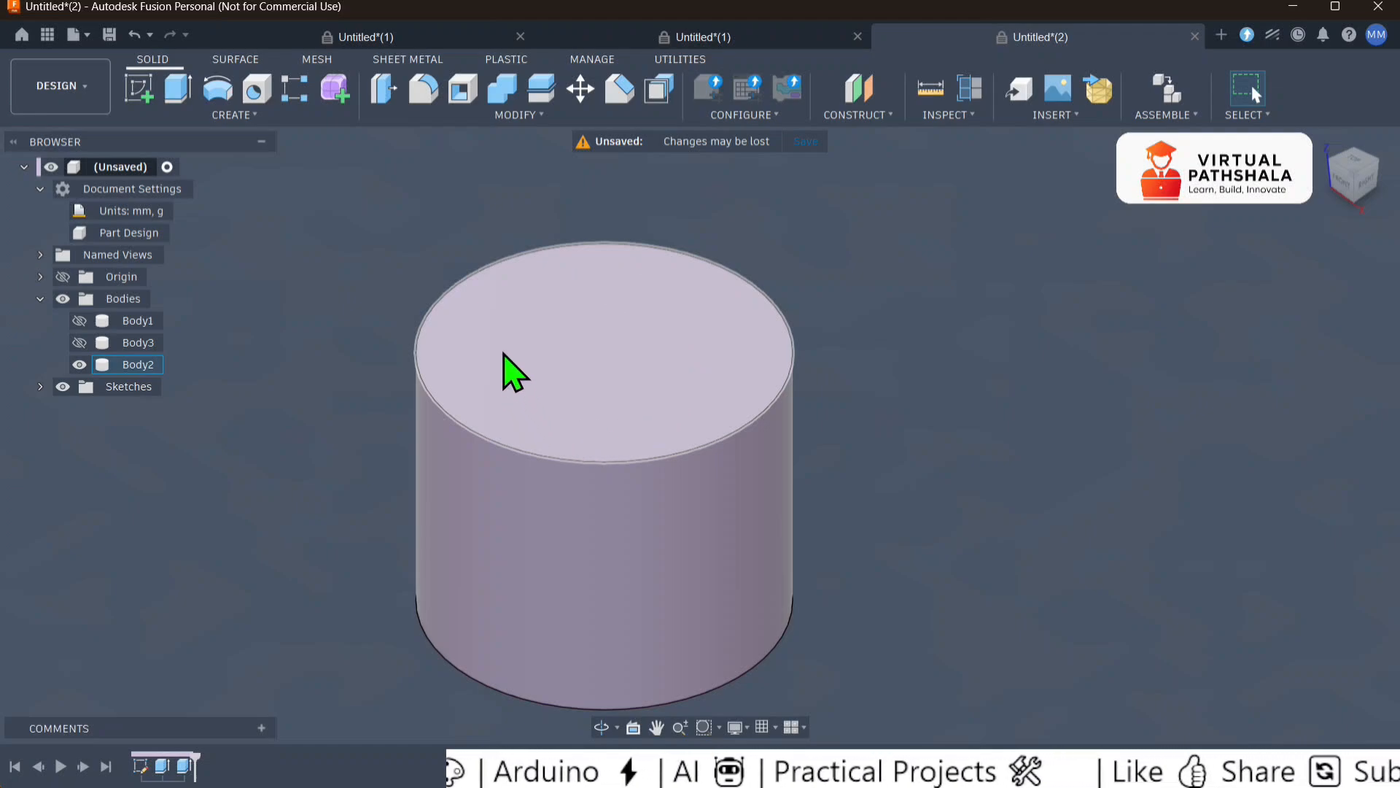
click(591, 322)
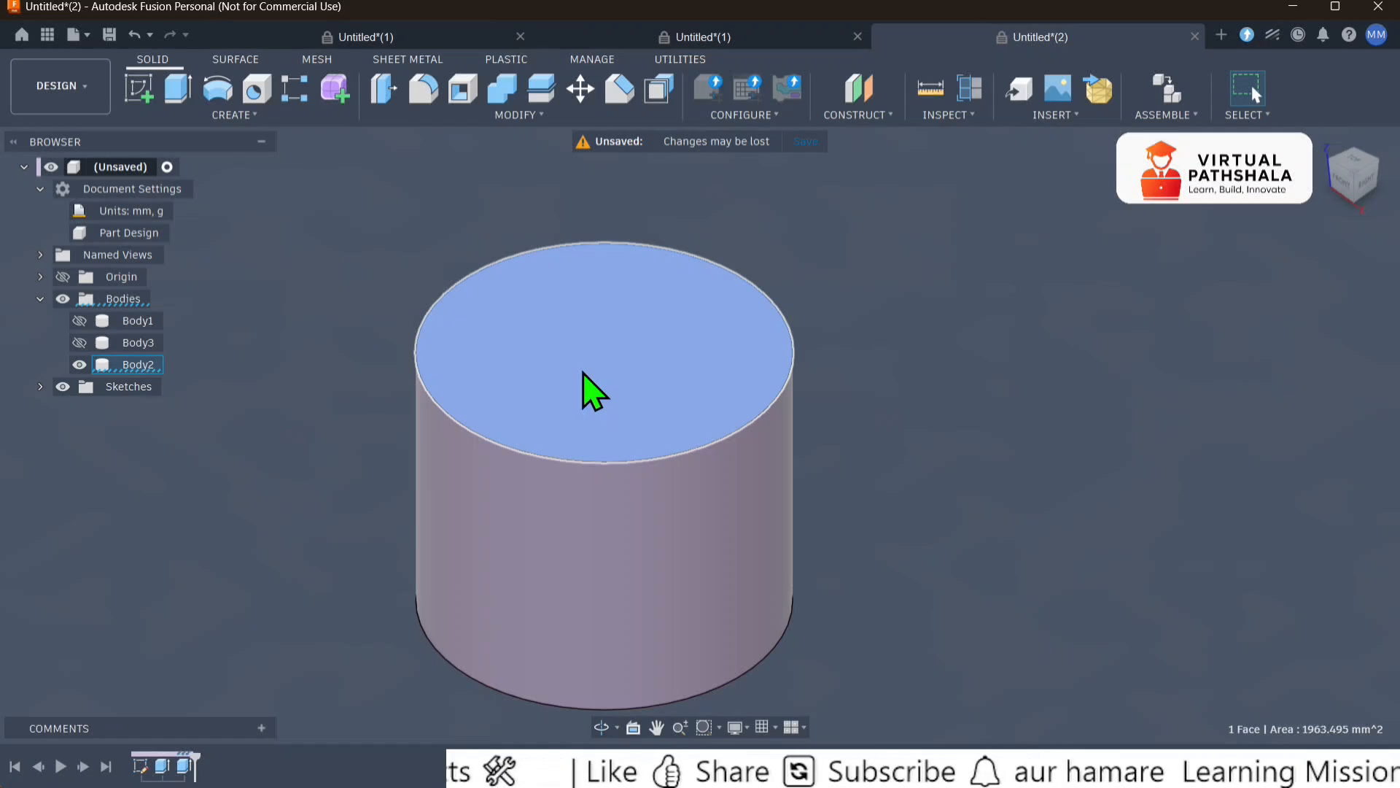
click(140, 90)
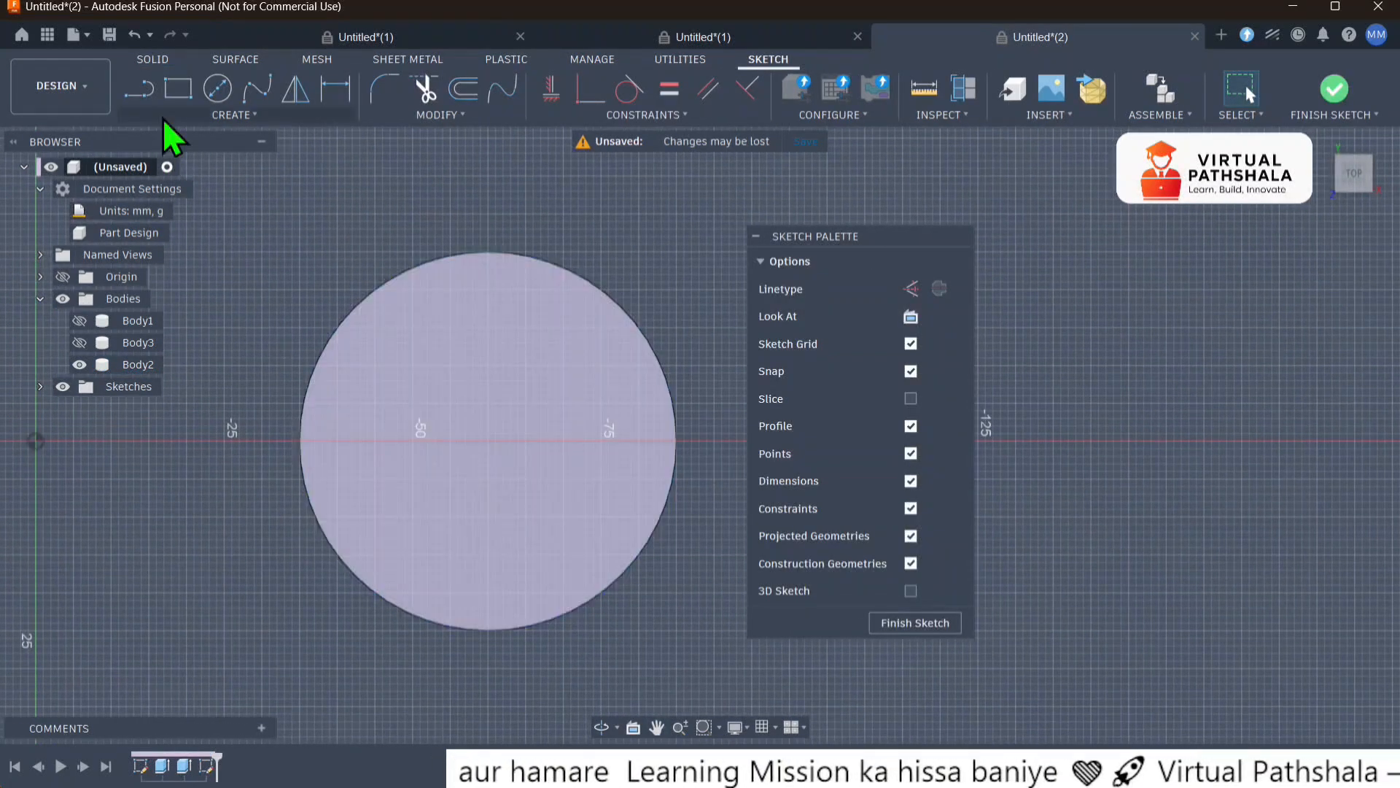
- Sketch a centre rectangle about 24 mm square at the middle of the cylinder's top face and finish the sketch
click(155, 97)
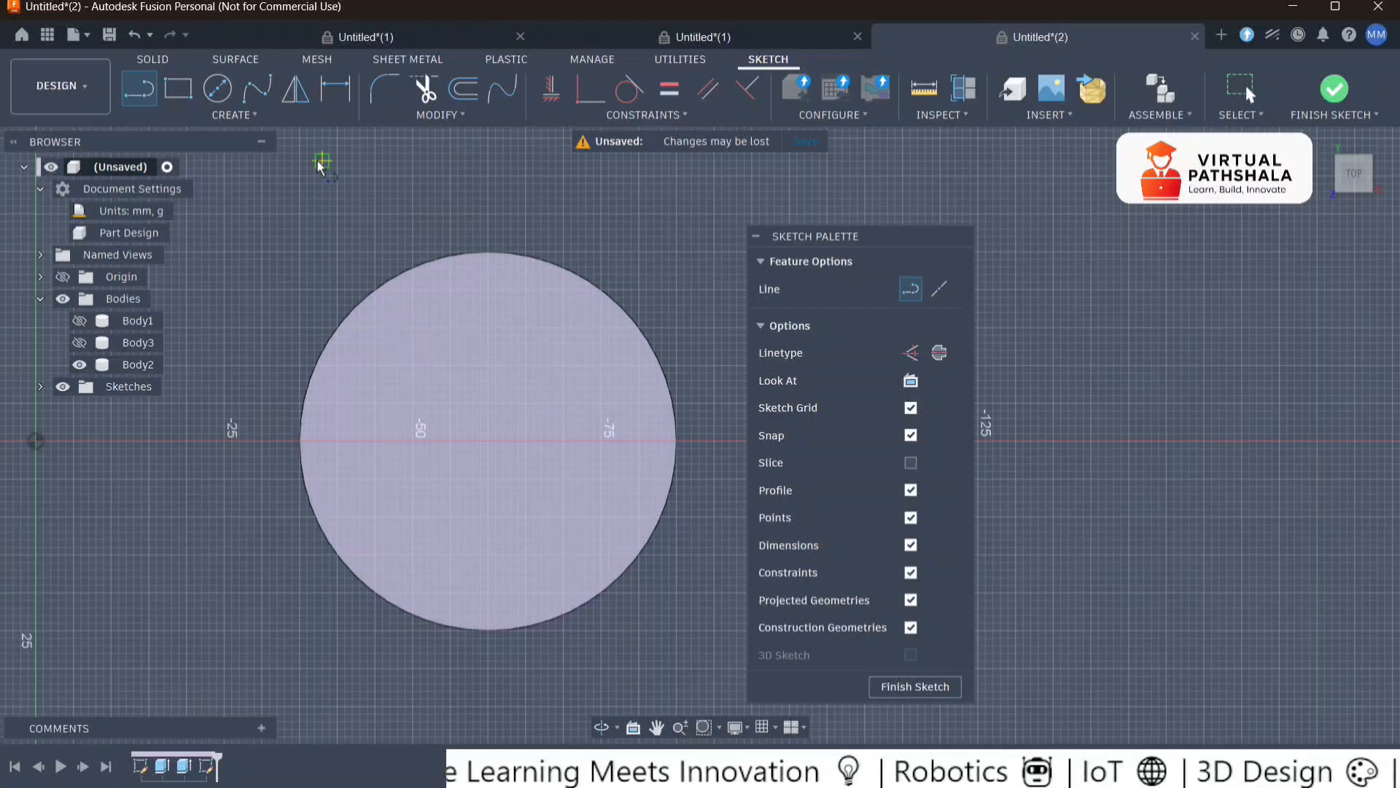
click(178, 91)
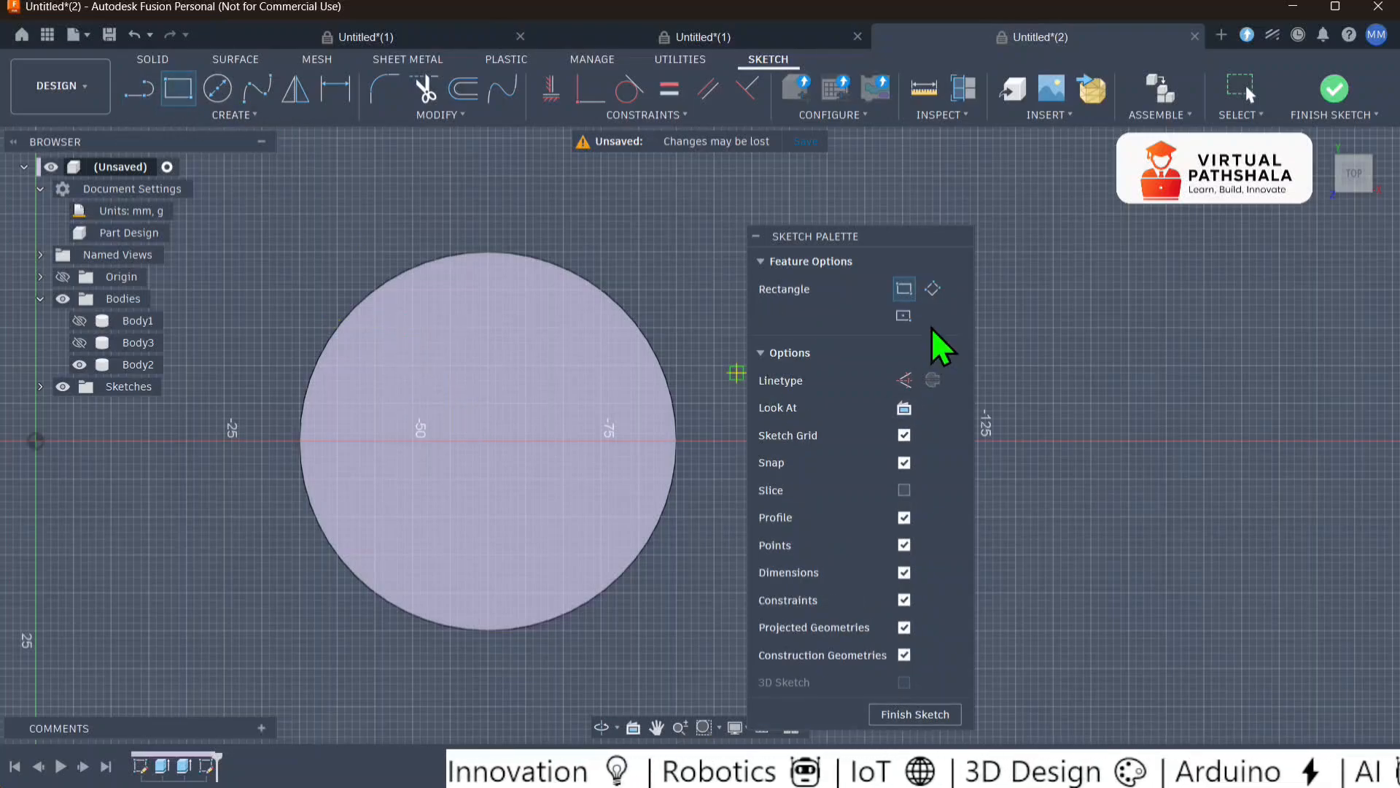
click(904, 315)
click(487, 442)
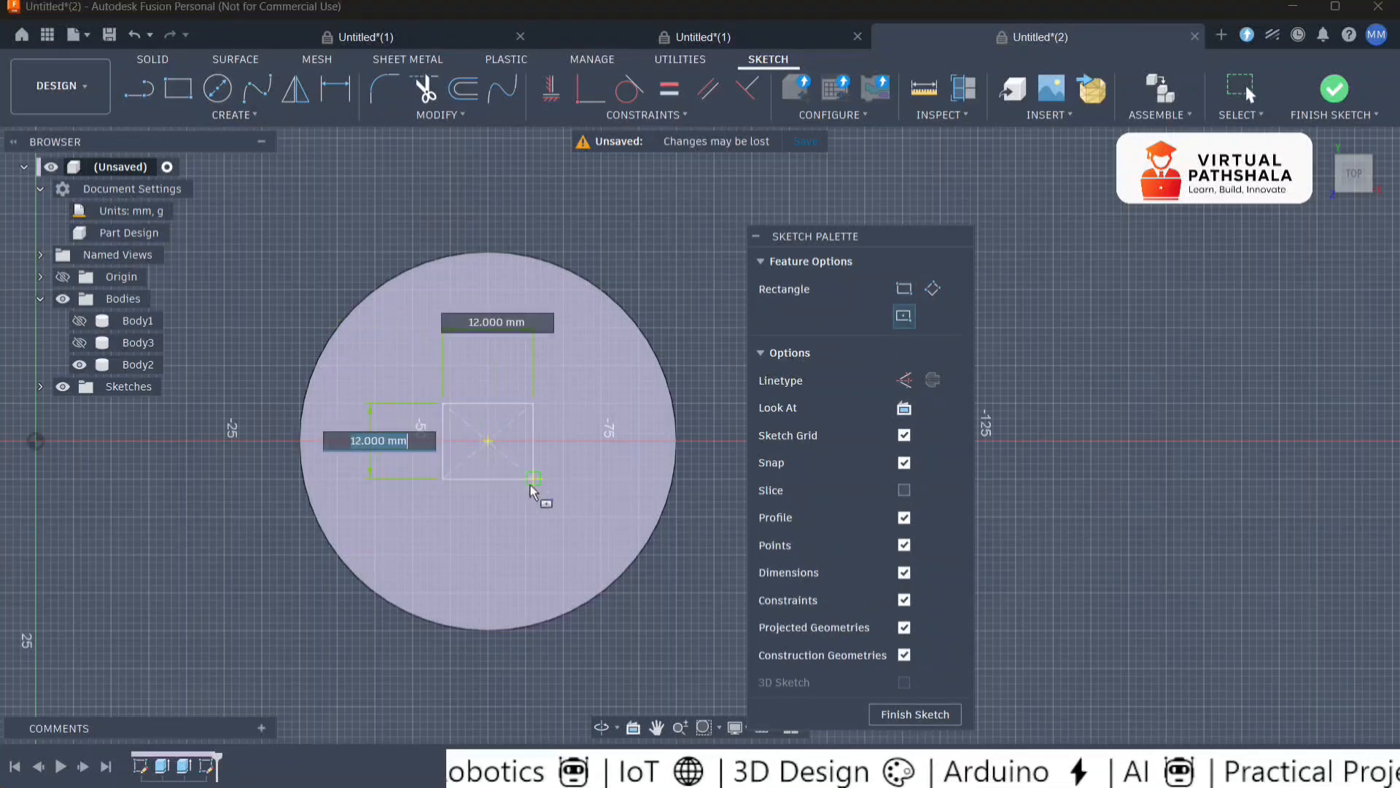
click(578, 535)
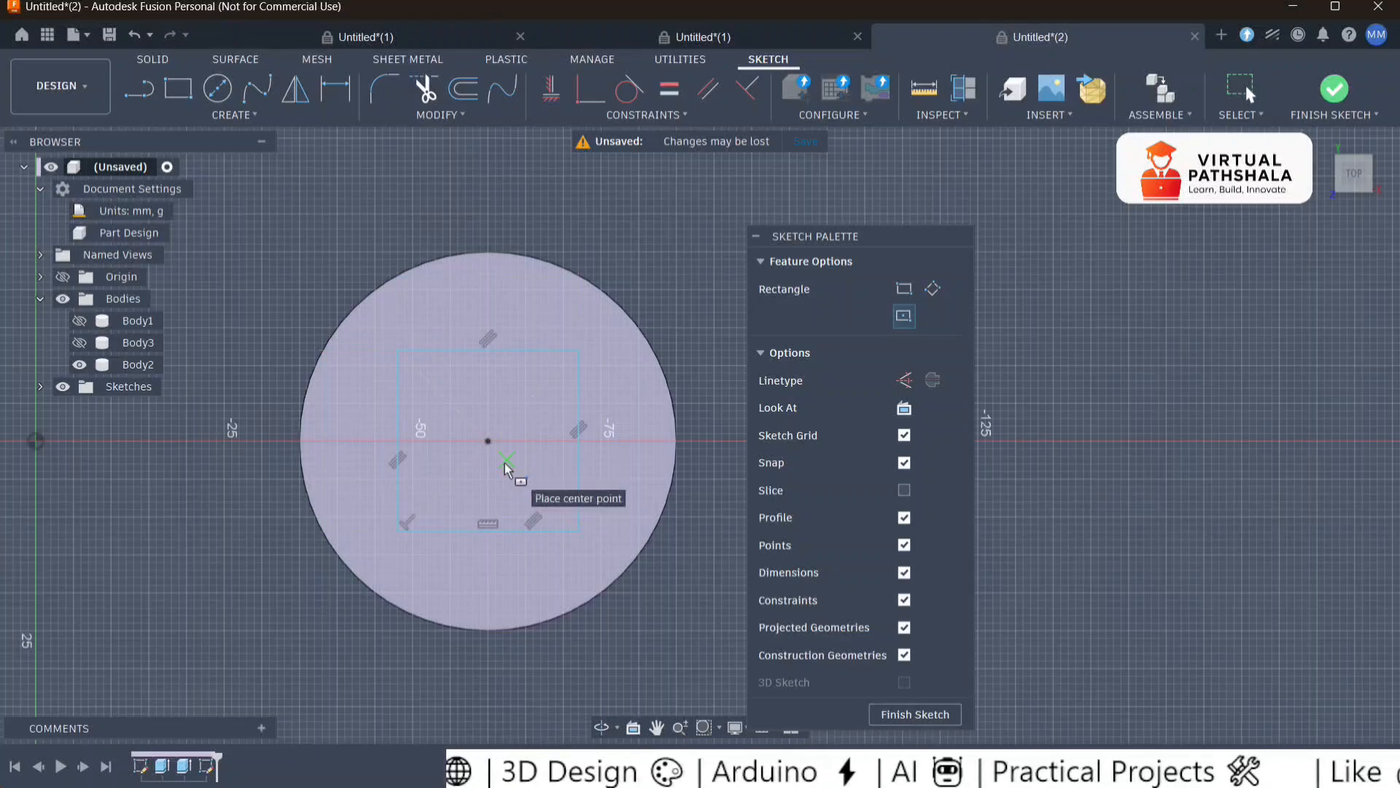
key(Escape)
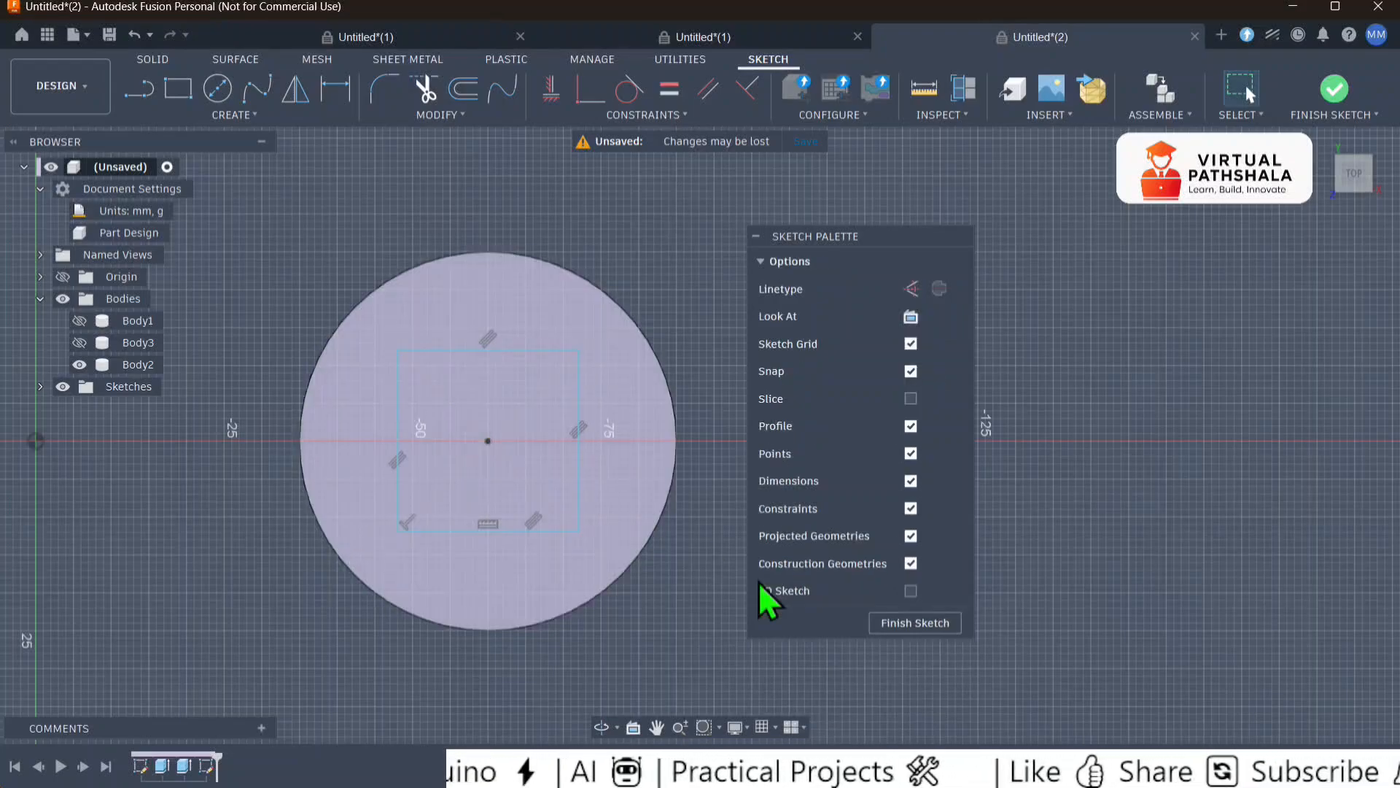
click(920, 624)
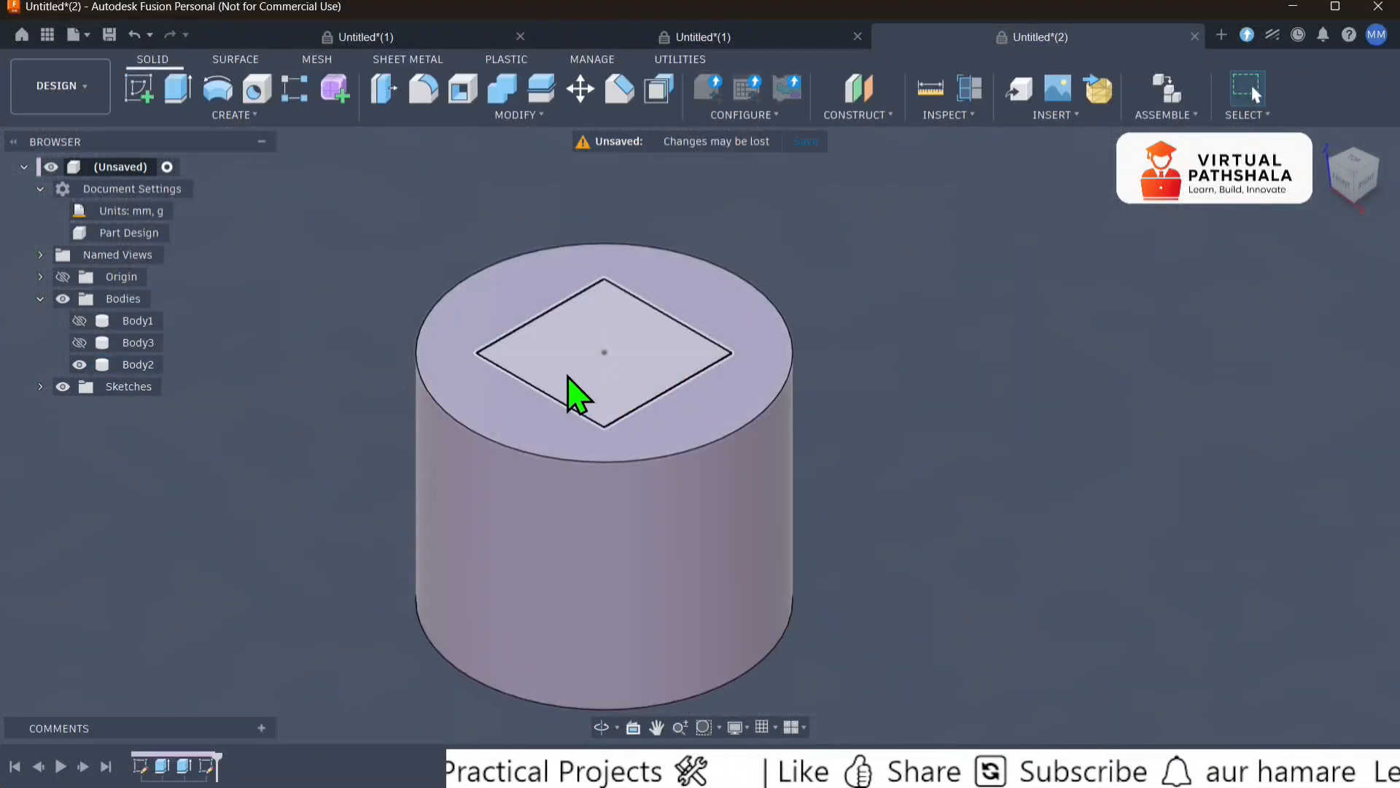
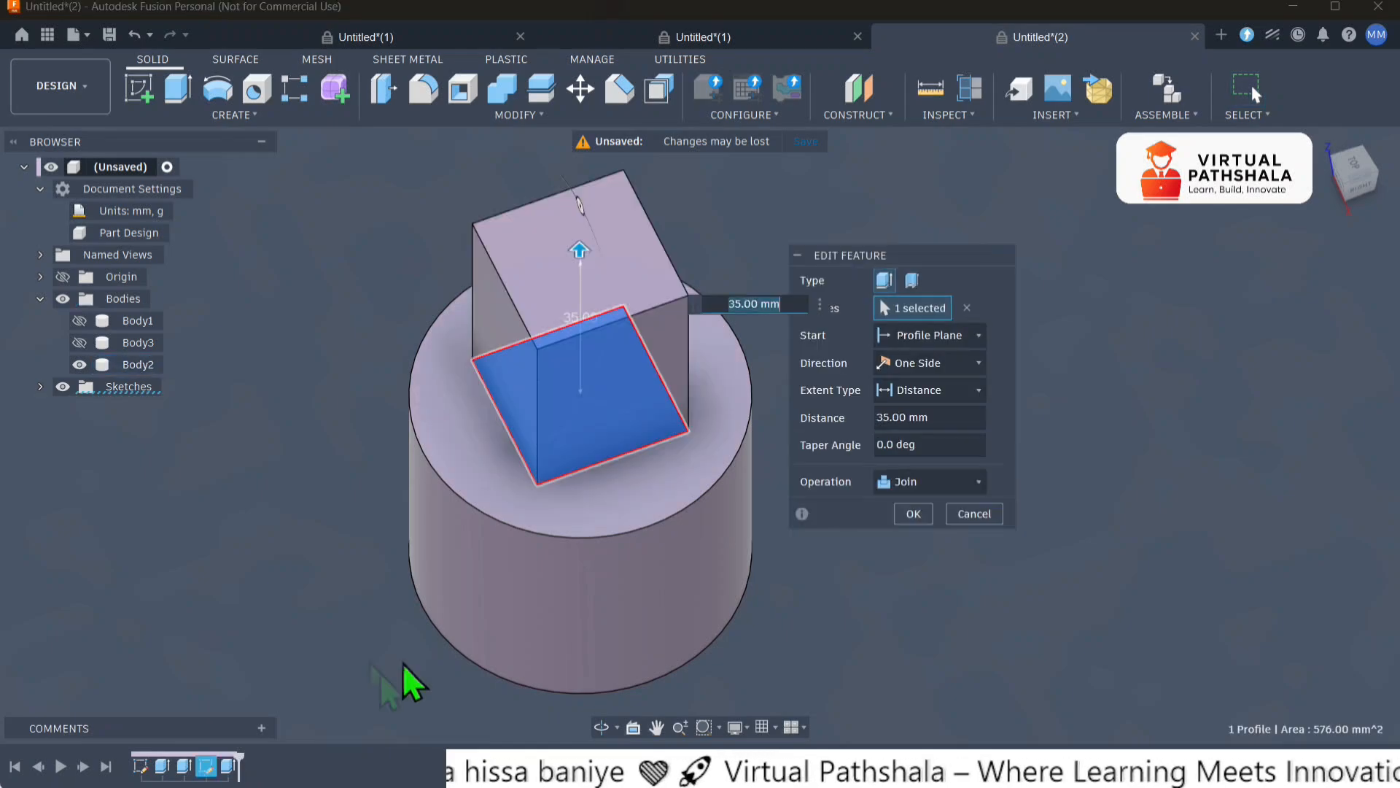
- Review the operation options of the square's 35 mm extrude and confirm it with Join
mouse_move(582, 244)
mouse_down()
mouse_move(584, 407)
mouse_move(594, 398)
mouse_move(605, 466)
mouse_move(576, 313)
mouse_move(631, 324)
mouse_move(580, 281)
mouse_move(580, 251)
mouse_up()
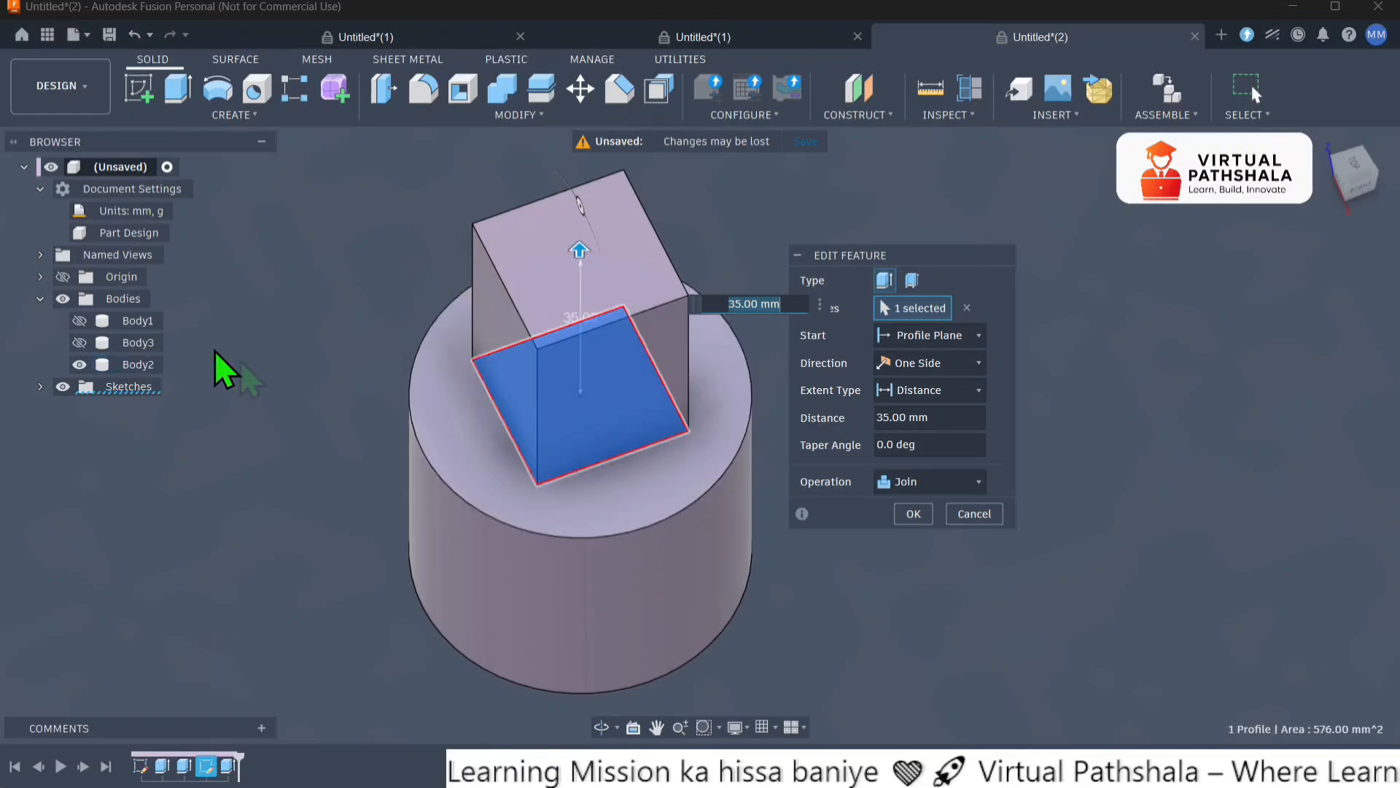
click(908, 481)
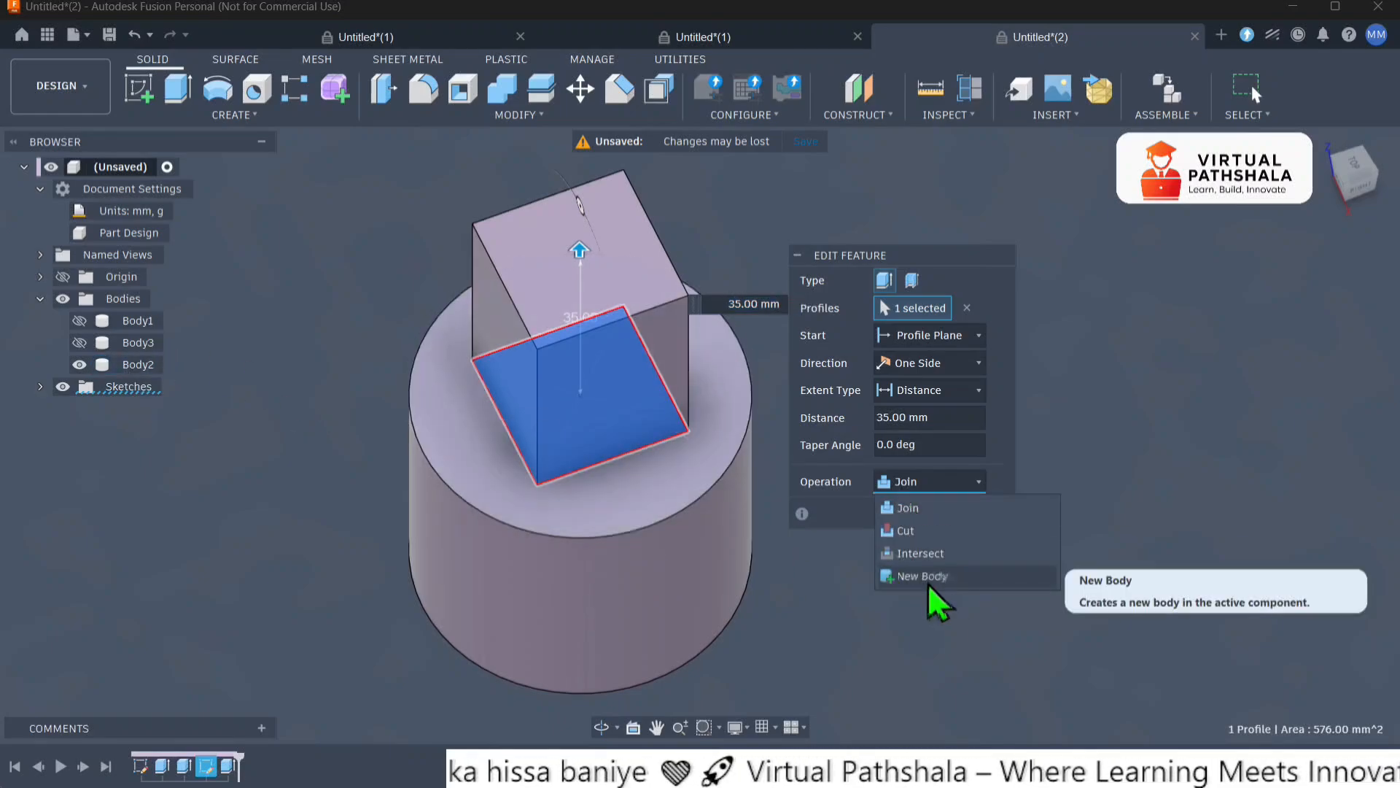
click(904, 508)
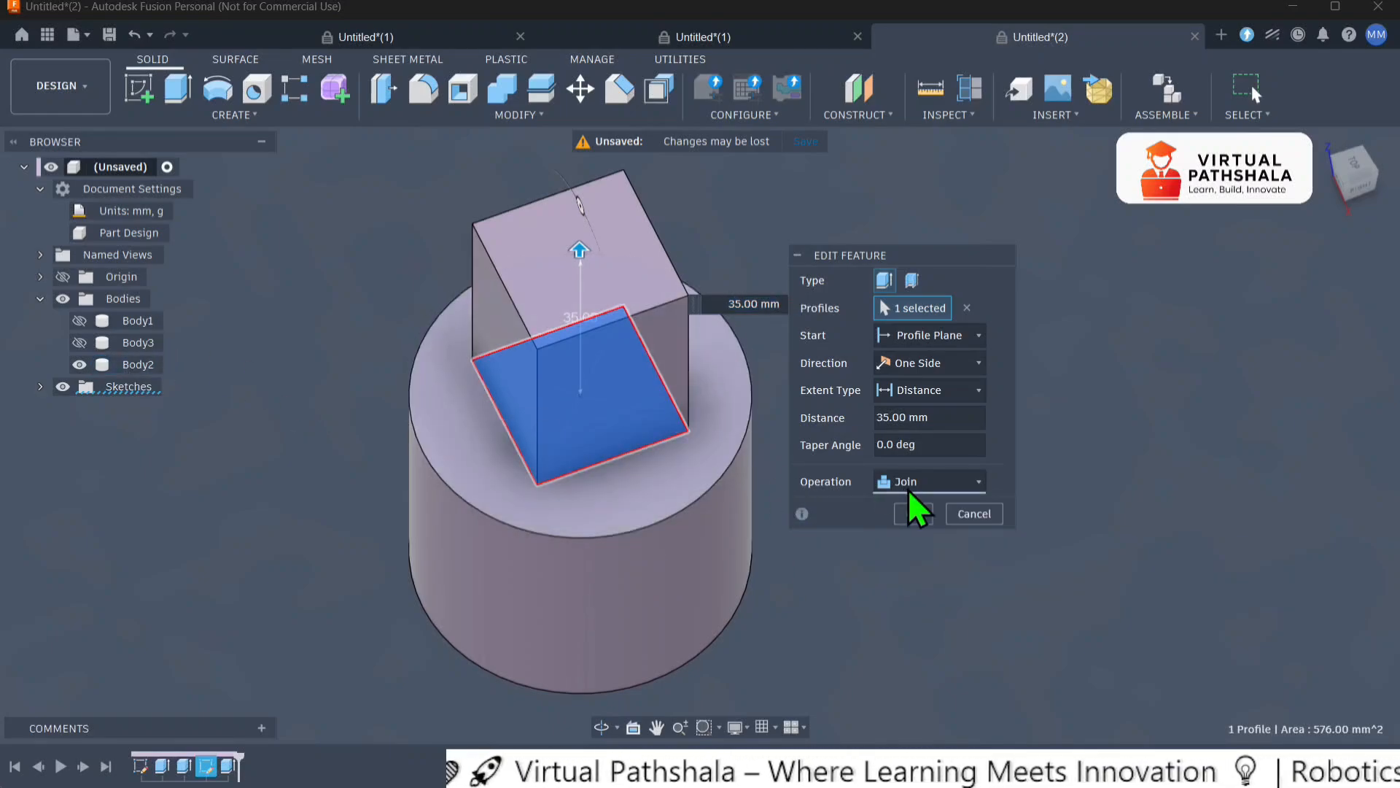
click(909, 510)
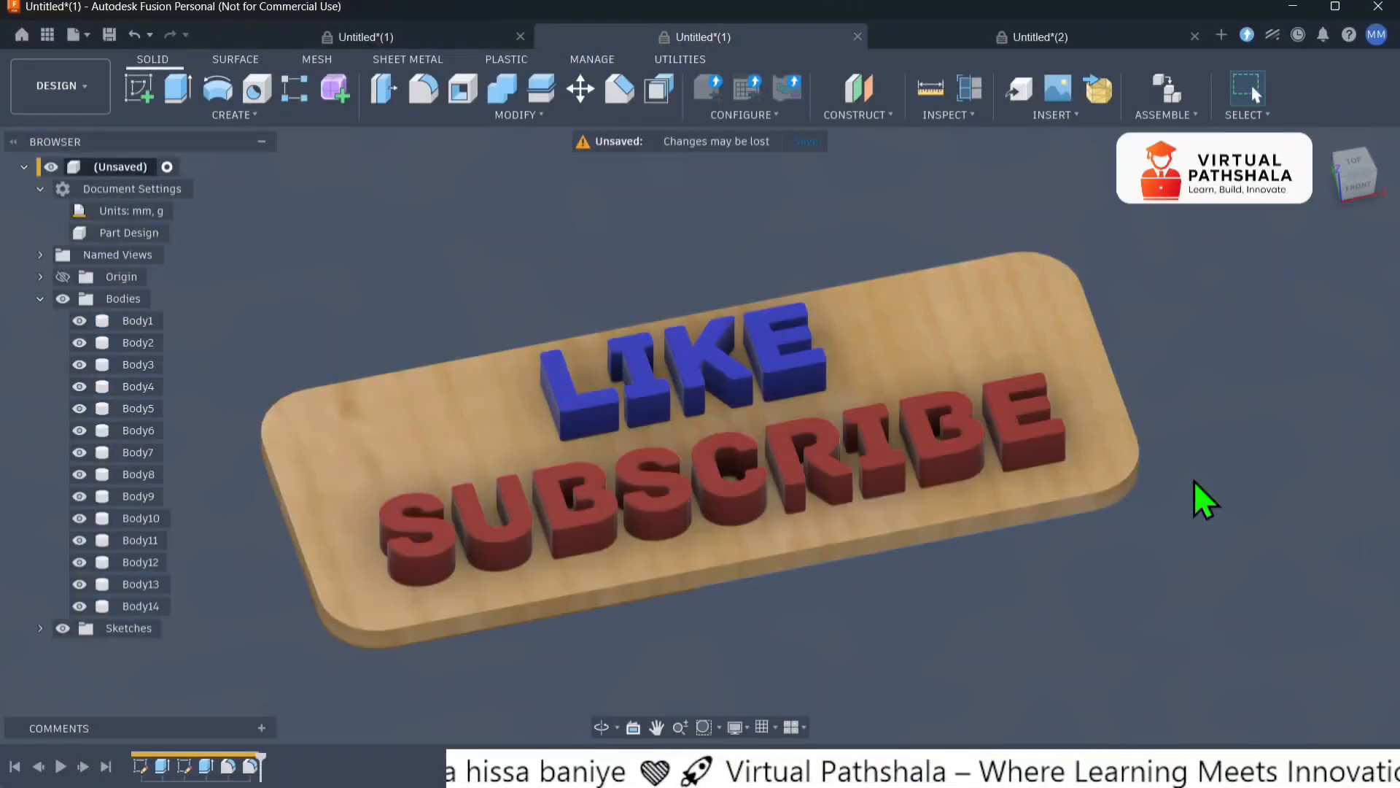
- Examine the LIKE SUBSCRIBE sign in the other open design and return to the Untitled*(2) design
shift+middle_drag(1323, 210, 1319, 216)
mouse_move(1320, 216)
mouse_down()
mouse_move(1345, 196)
mouse_move(1324, 197)
mouse_move(1352, 189)
mouse_up()
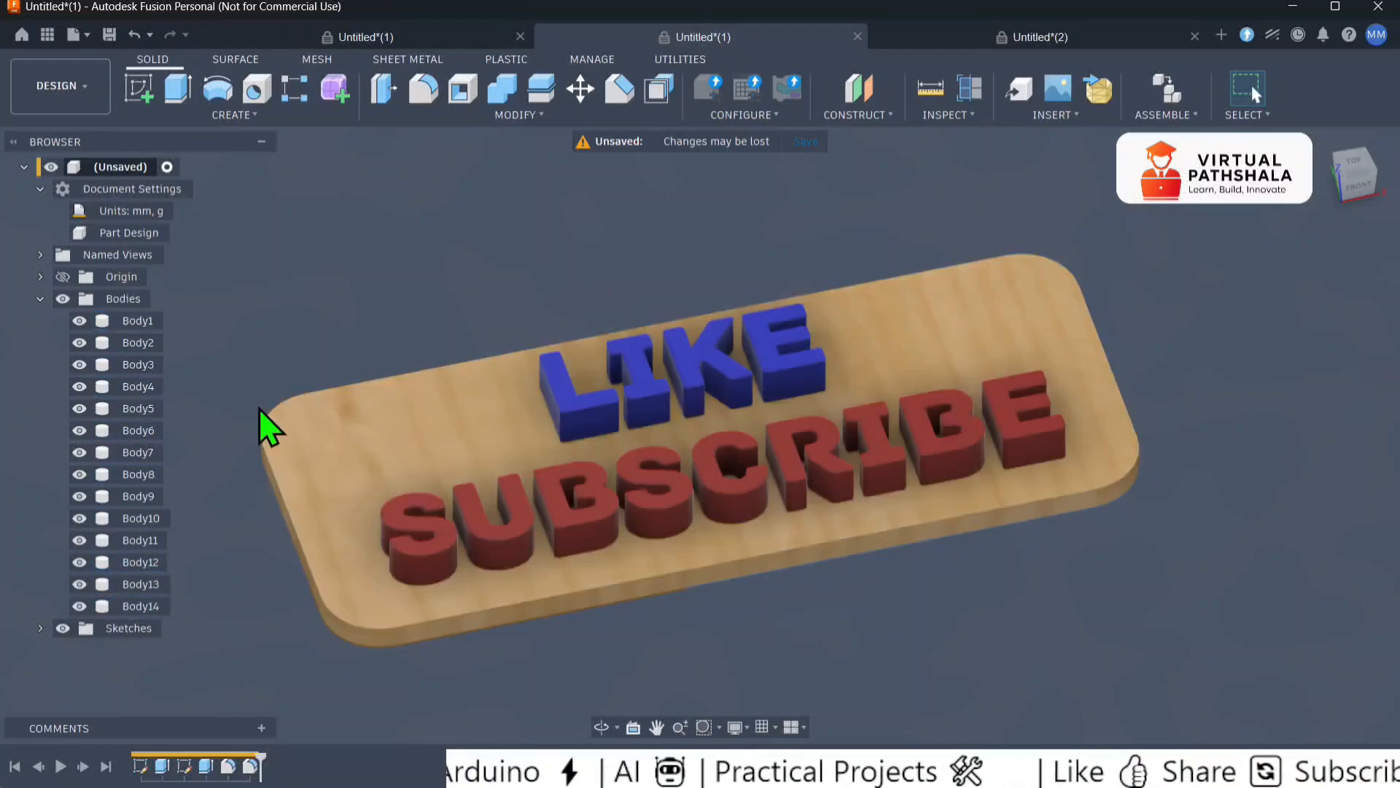
click(1021, 42)
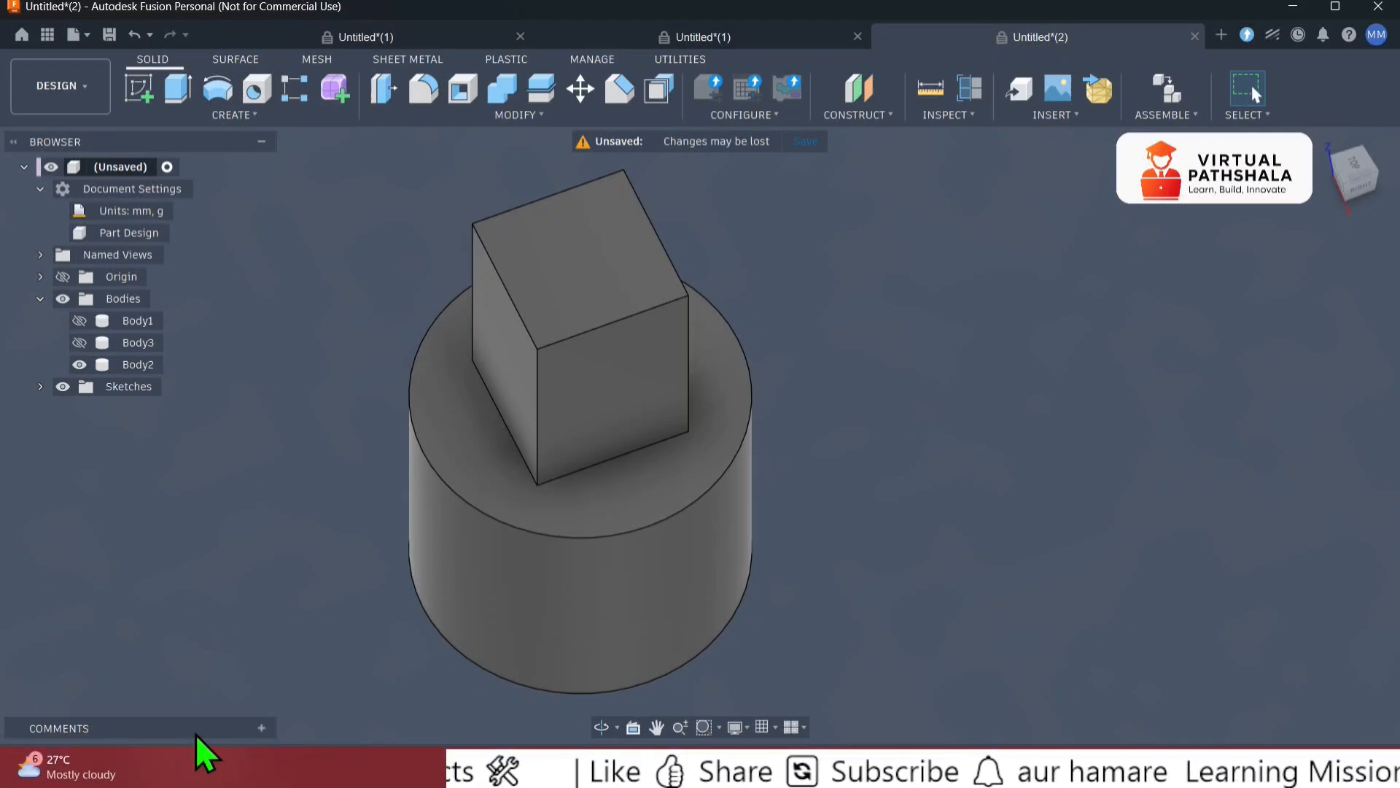
- Delete all features in the timeline of the block and cylinder design
click(142, 765)
drag(231, 779, 134, 781)
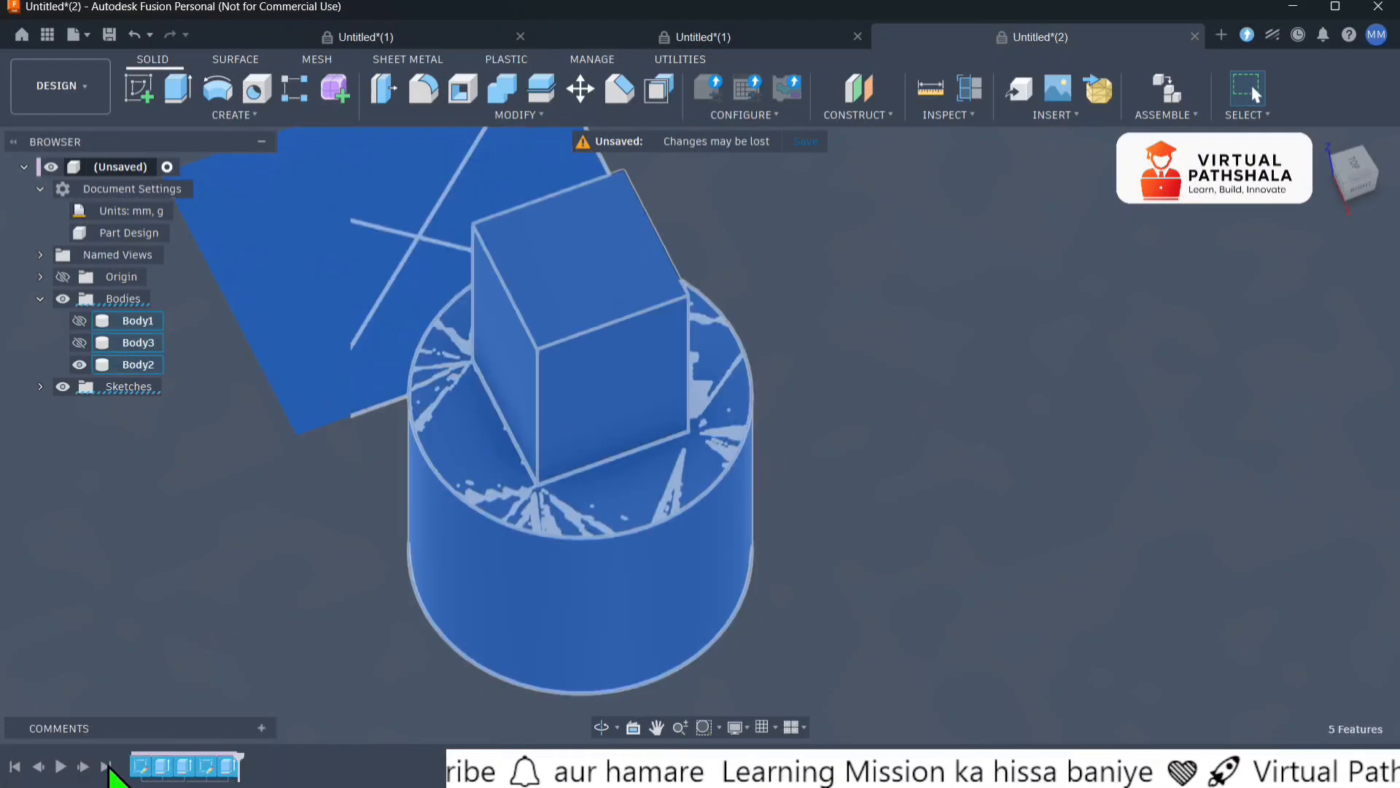
key(Delete)
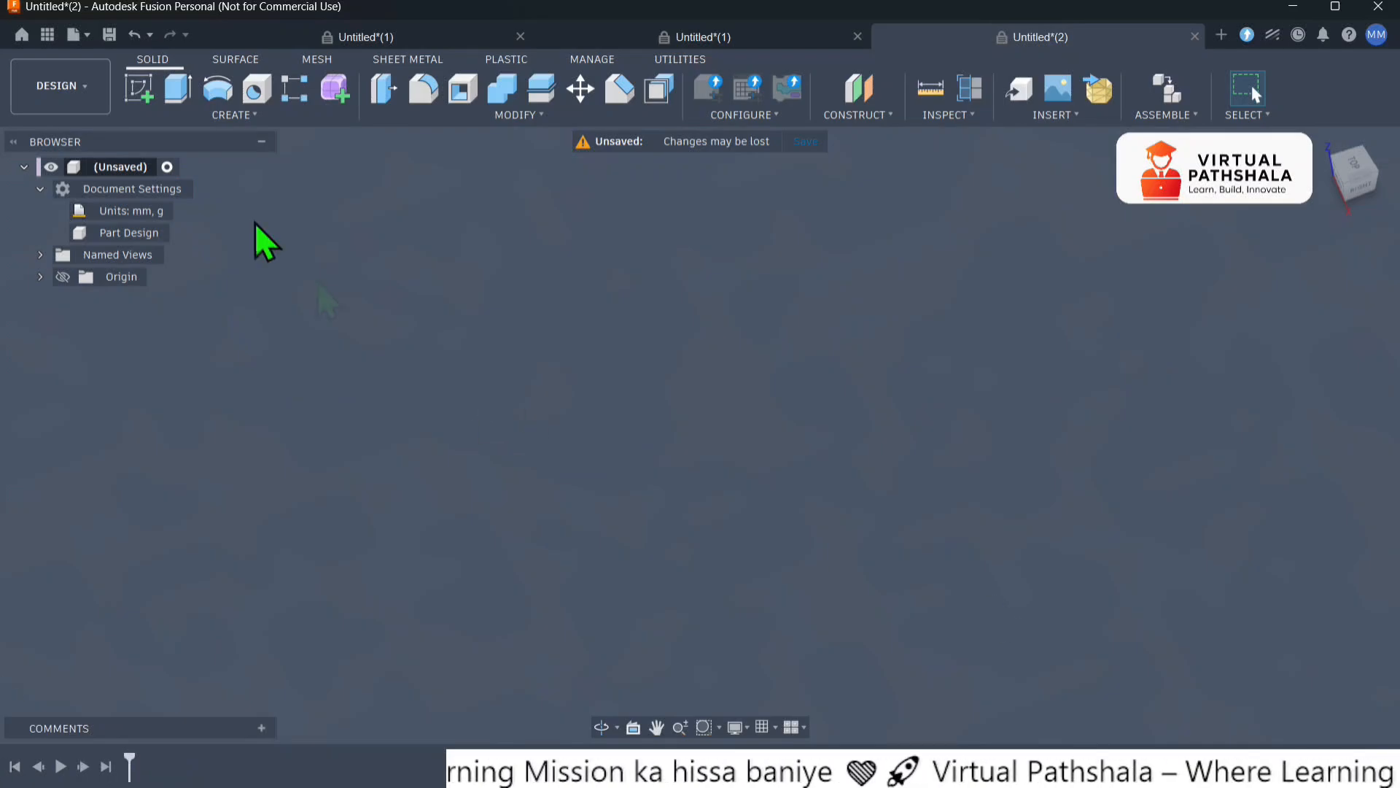
- Sketch a centre rectangle at the origin on the horizontal plane, 40 mm high and 80 mm wide
click(140, 91)
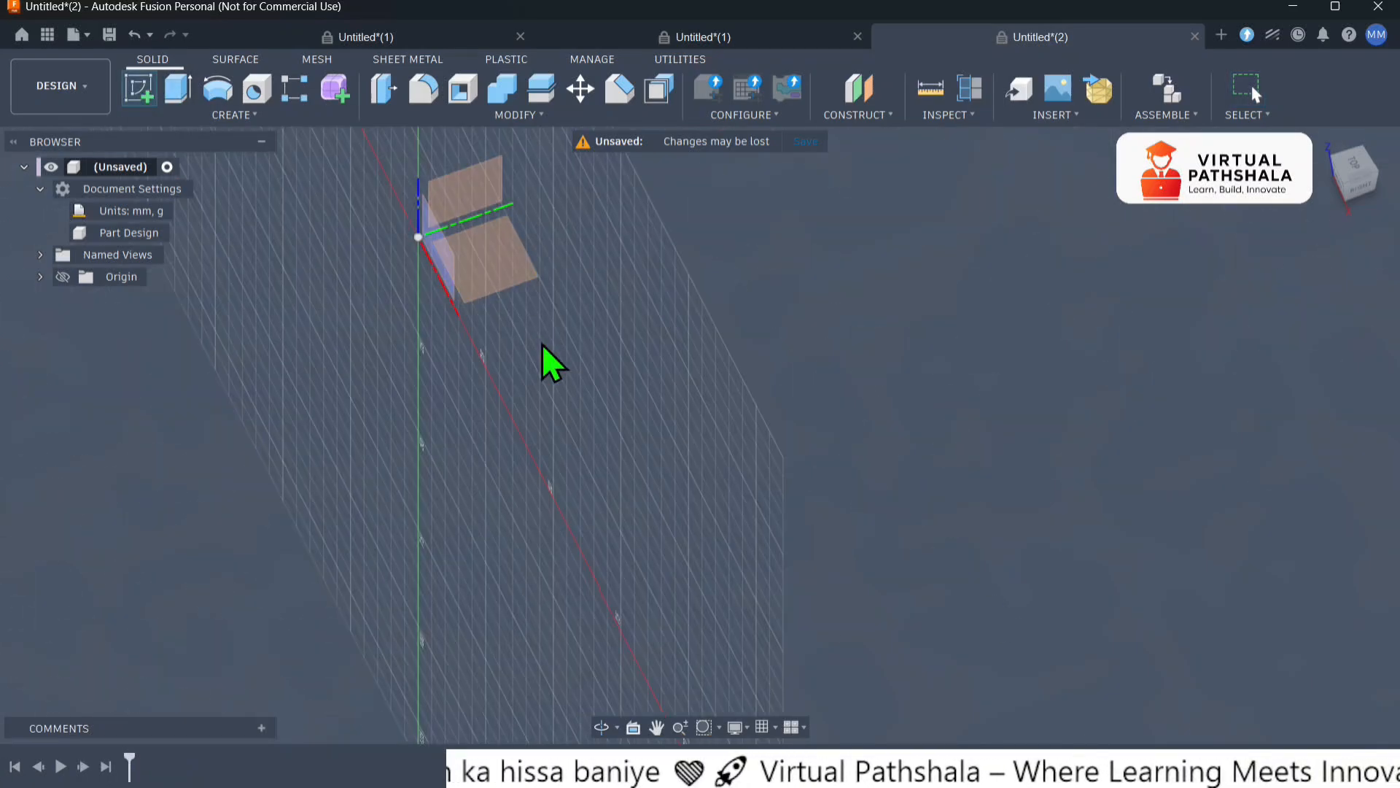
click(518, 264)
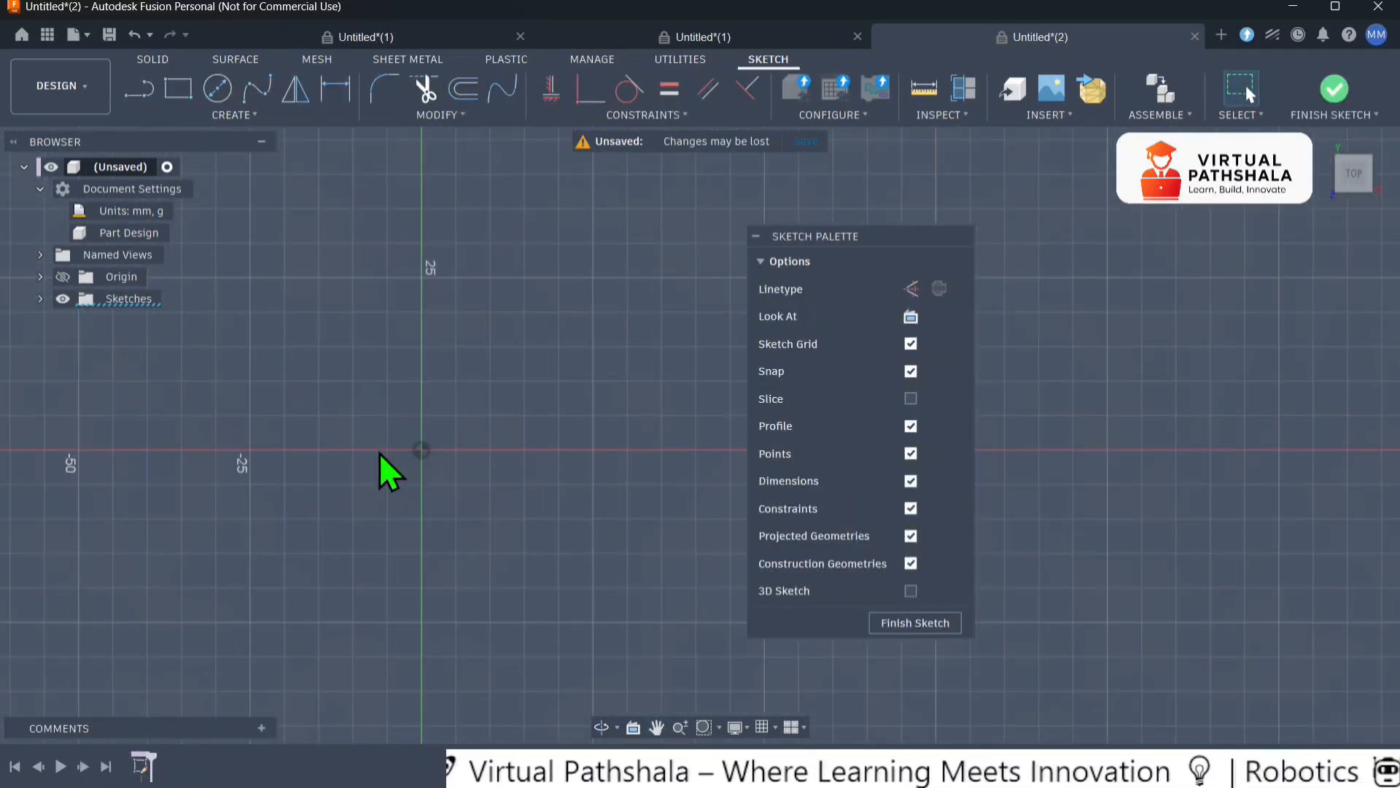
key(r)
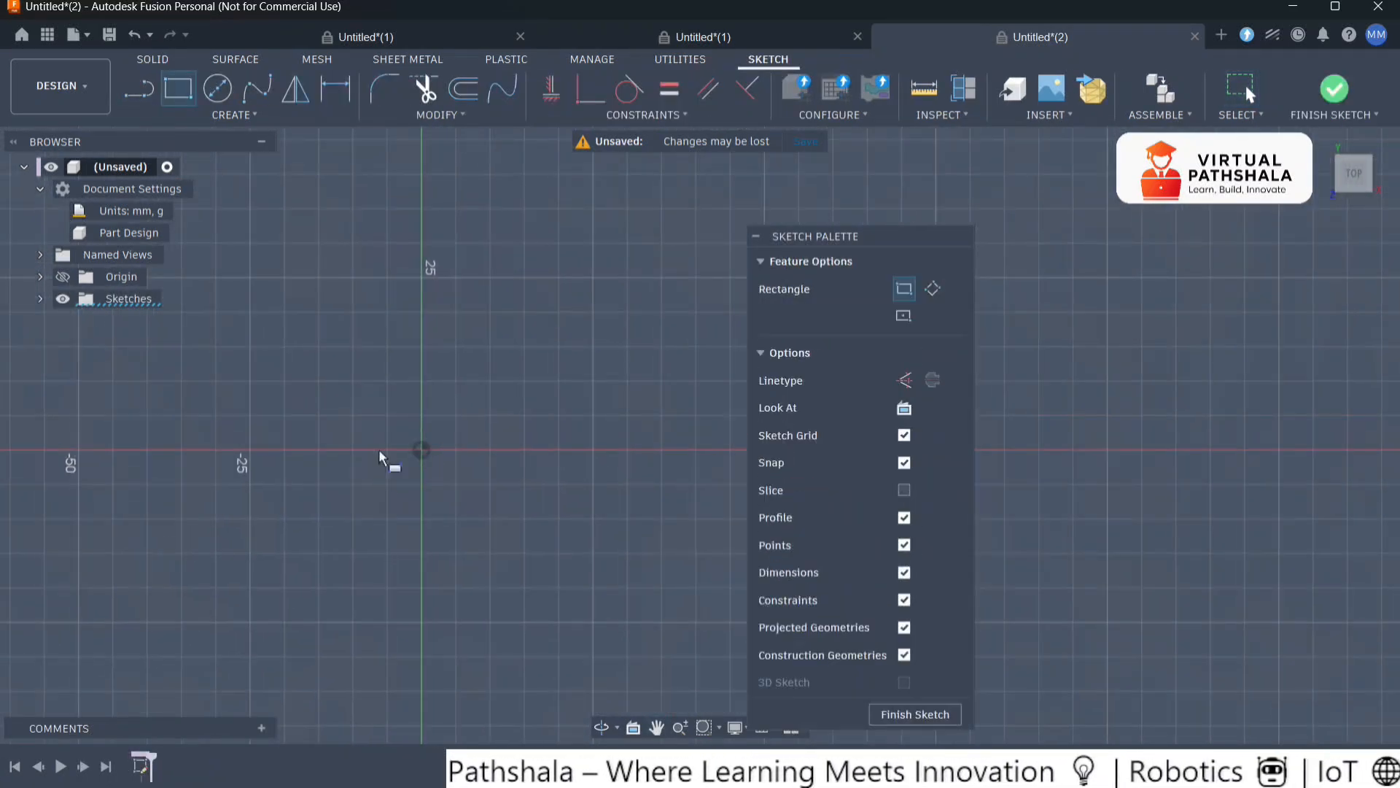
click(902, 320)
click(421, 450)
text(40)
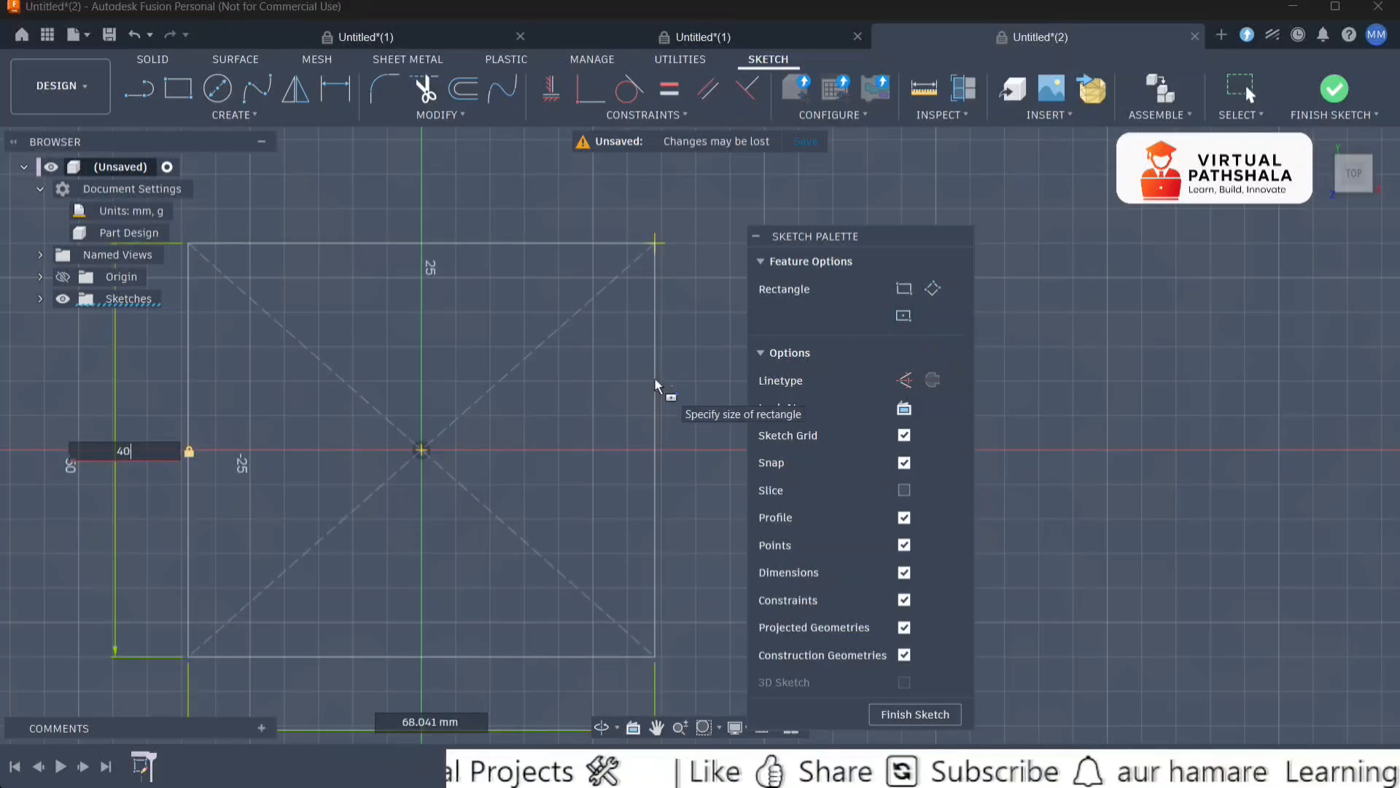
key(Tab)
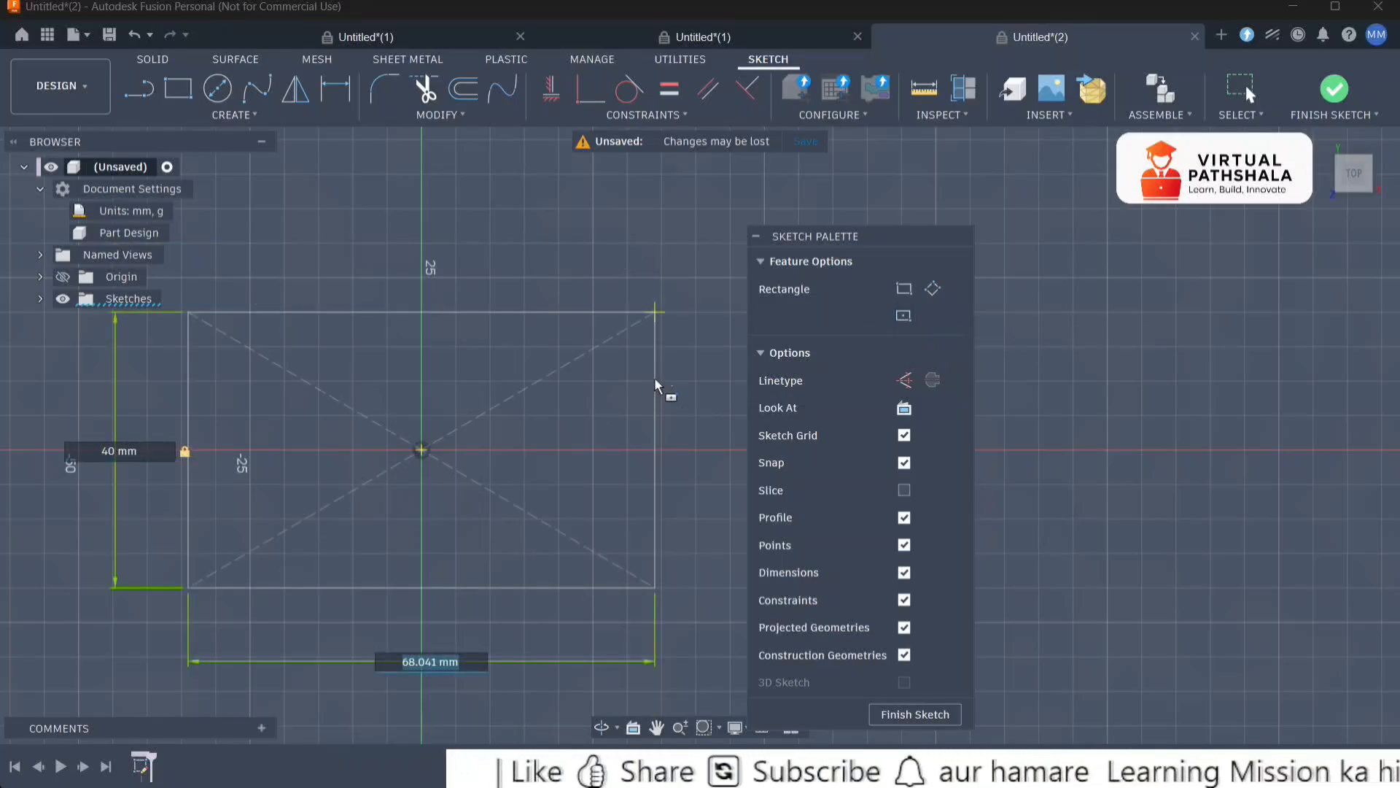
text(80)
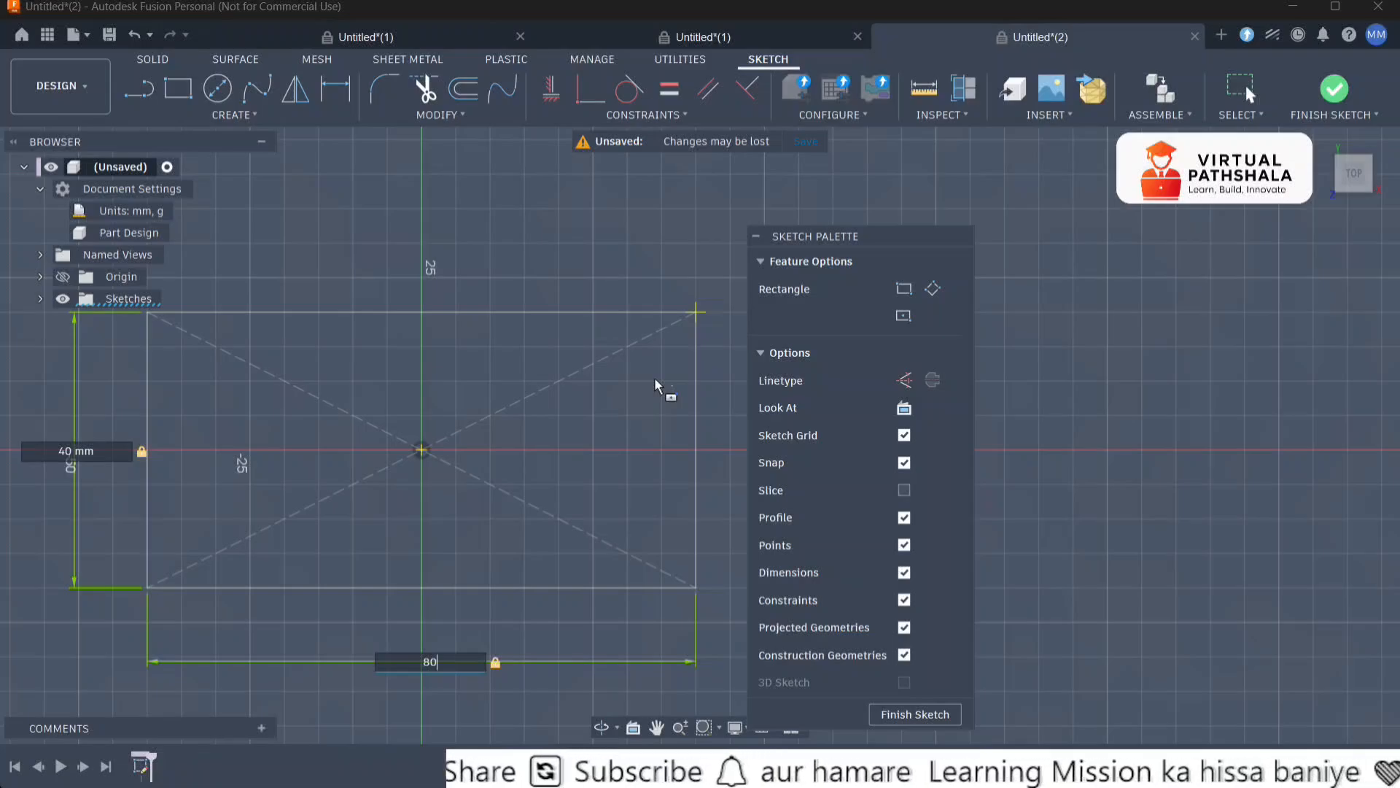
key(Return)
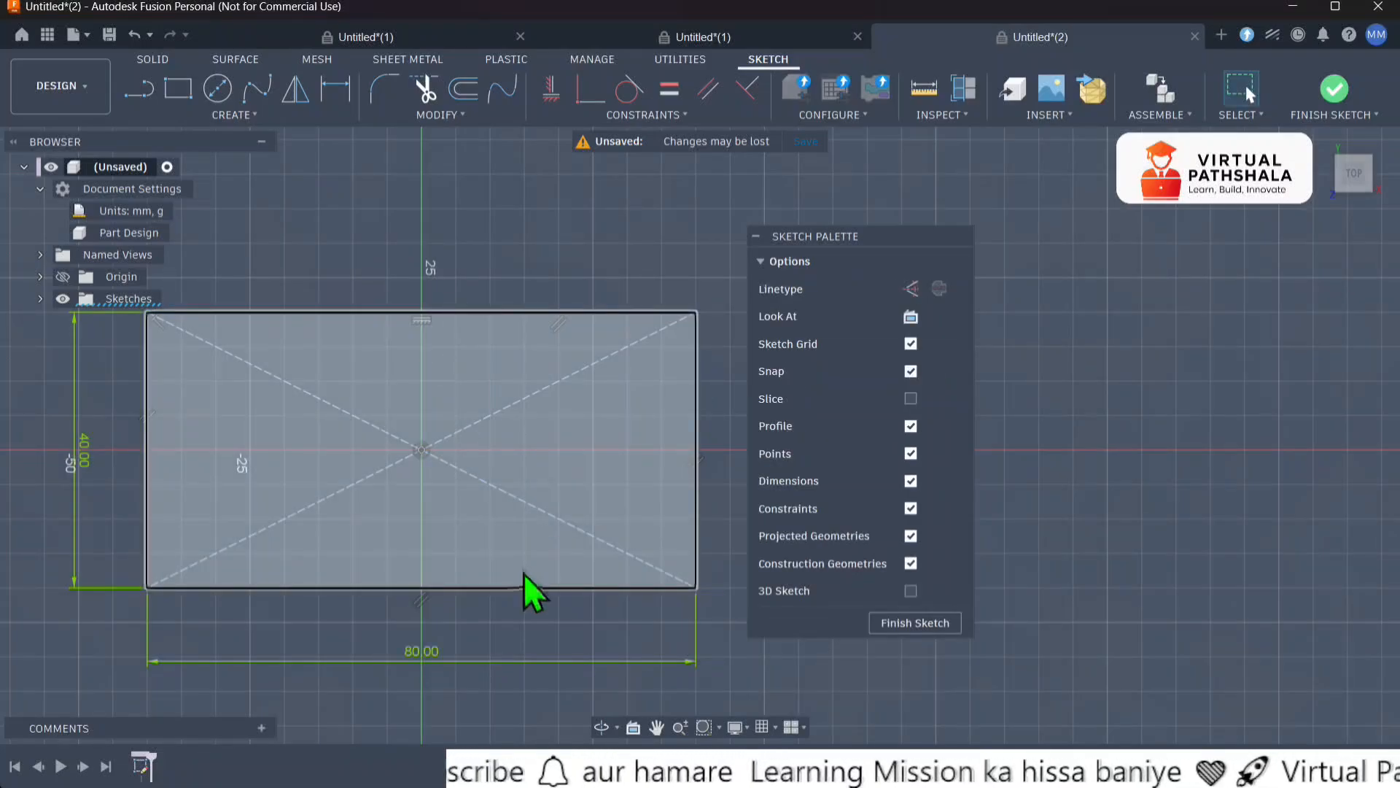
- Extrude the 80 by 40 mm rectangle into a thin plate and show it in the home view
mouse_move(537, 625)
middle_down()
mouse_move(616, 600)
mouse_move(571, 605)
middle_up()
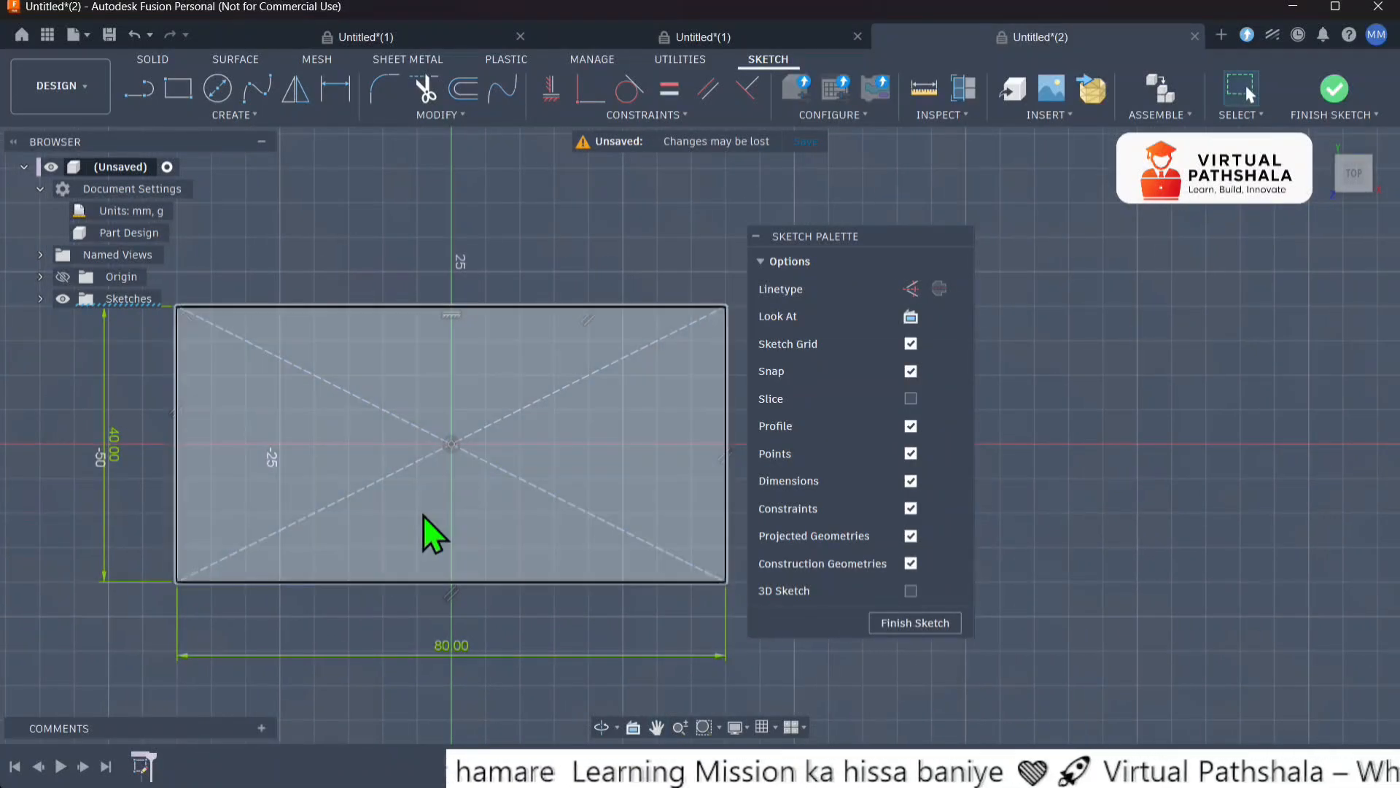
click(433, 519)
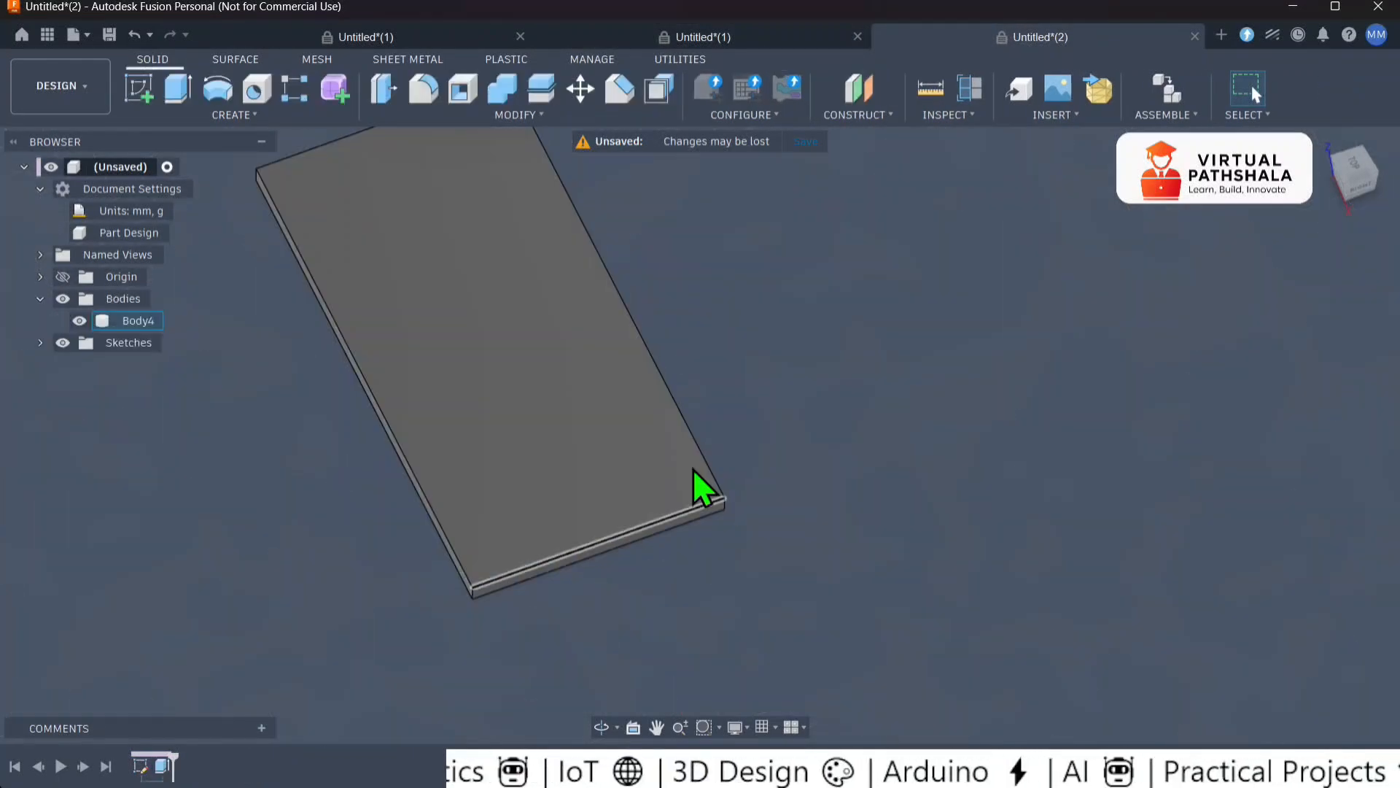
click(1357, 197)
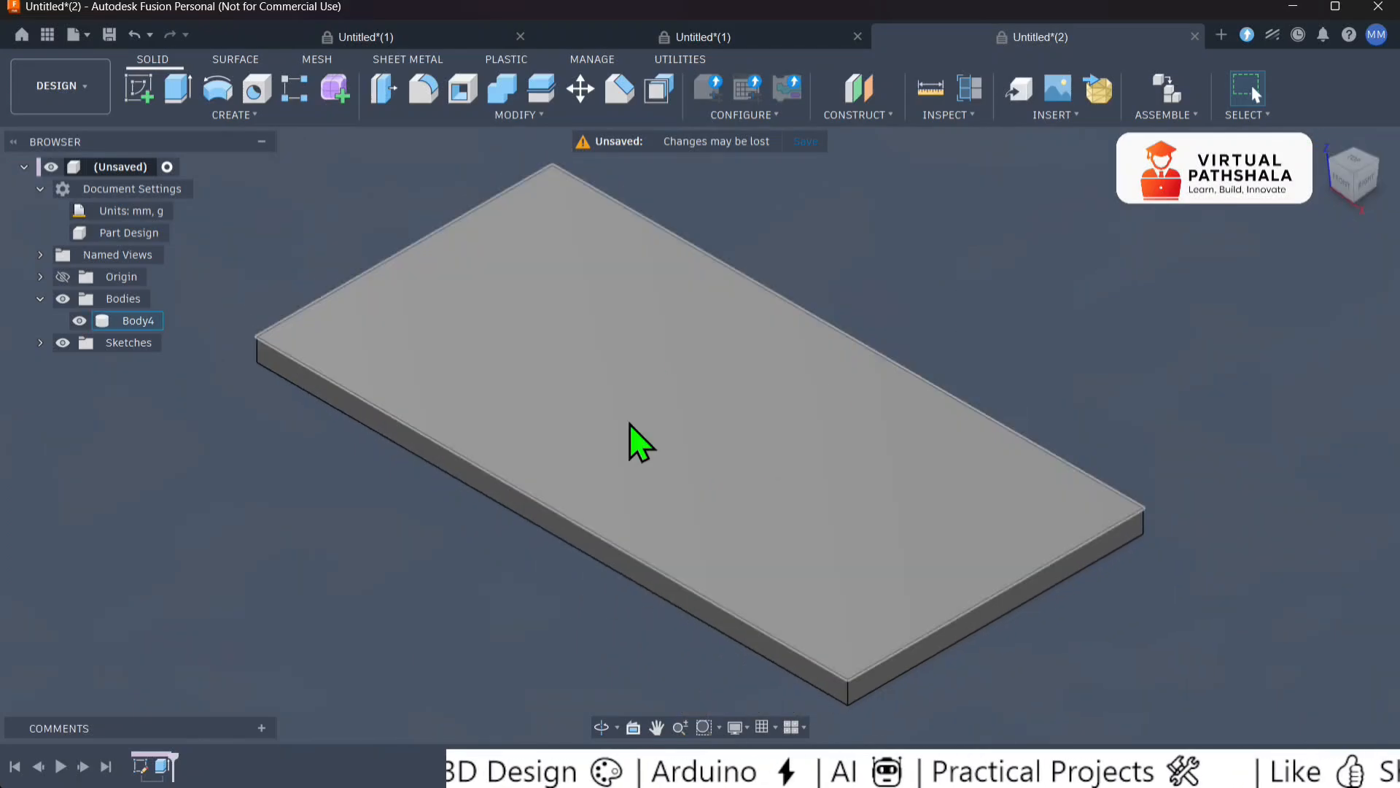
- Consult the LIKE SUBSCRIBE reference design and start a sketch on the plate's top face, with the sketch palette clear of the plate
click(707, 36)
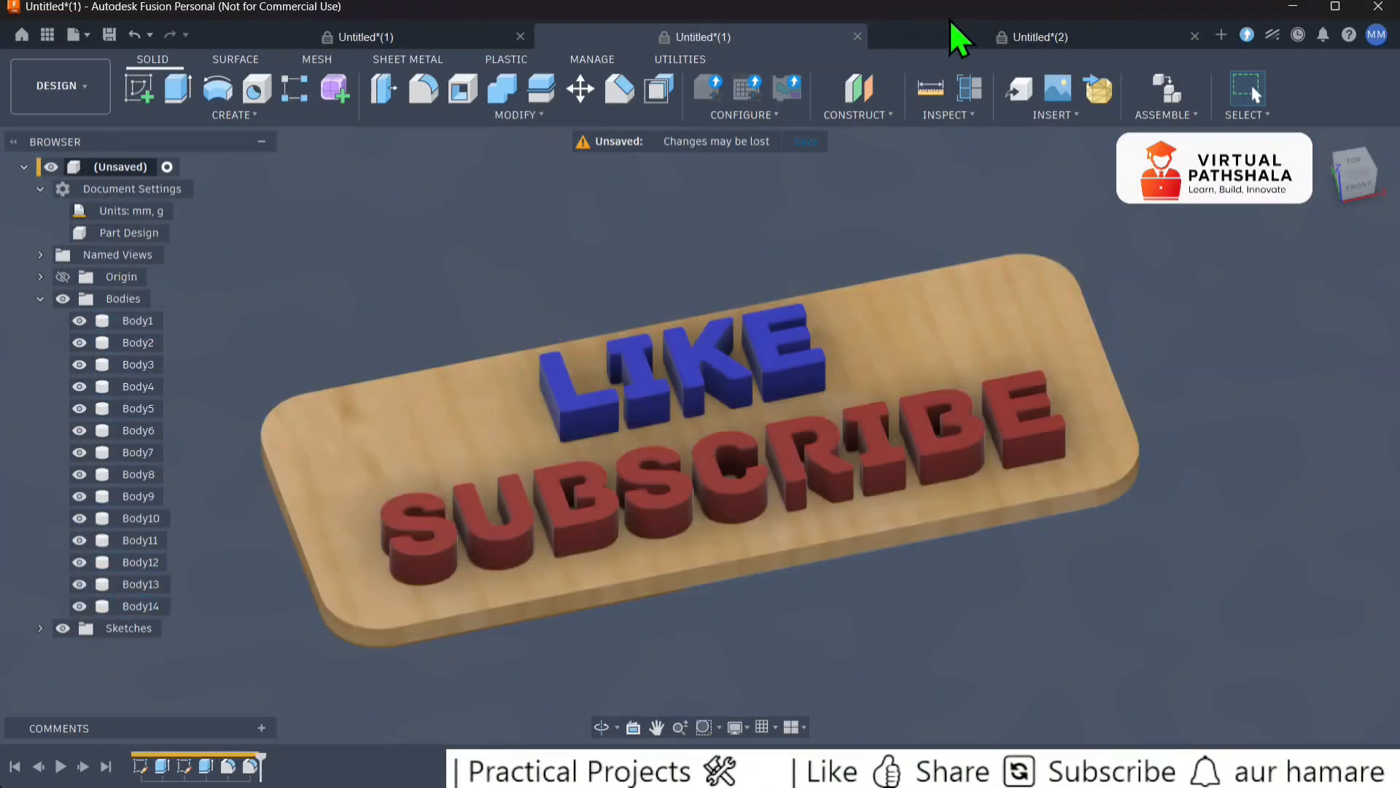
click(960, 35)
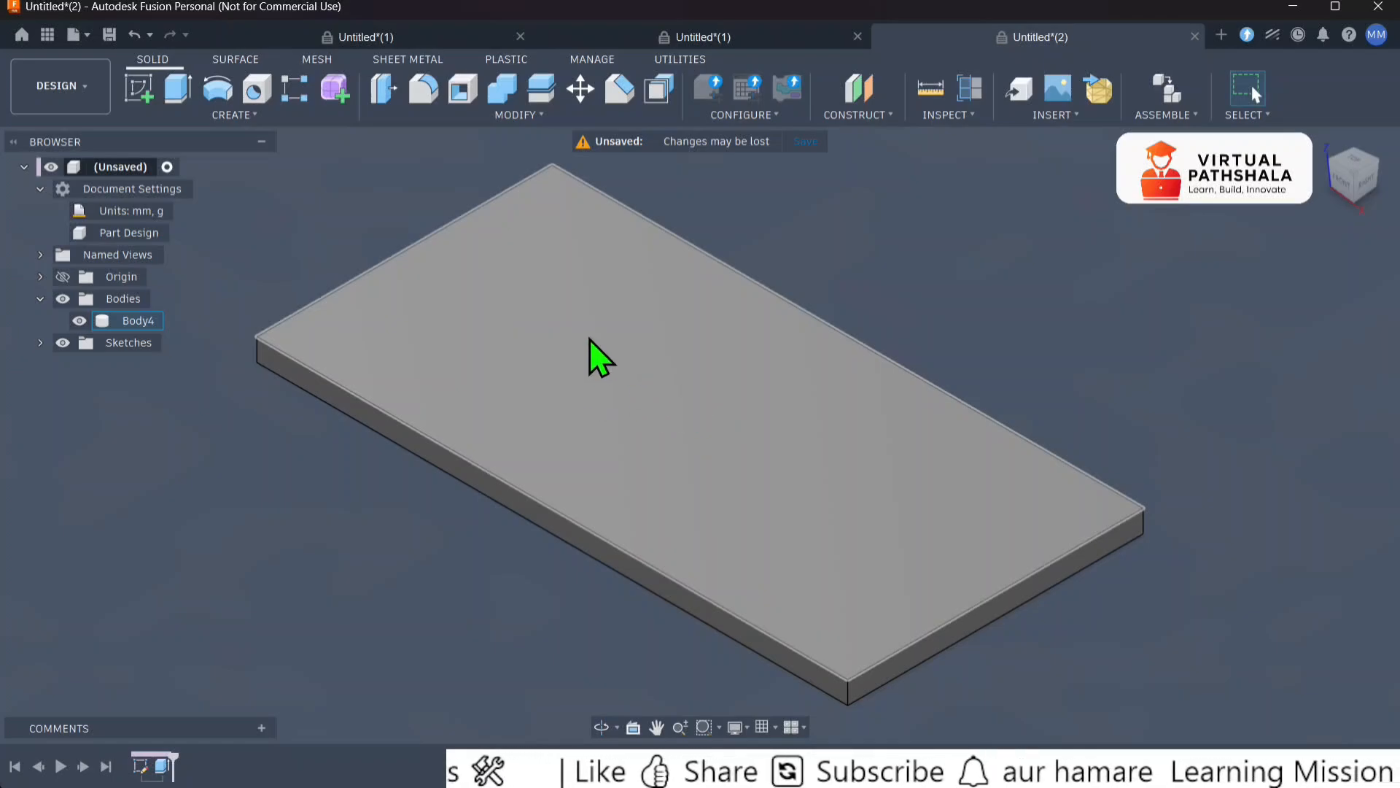
click(747, 454)
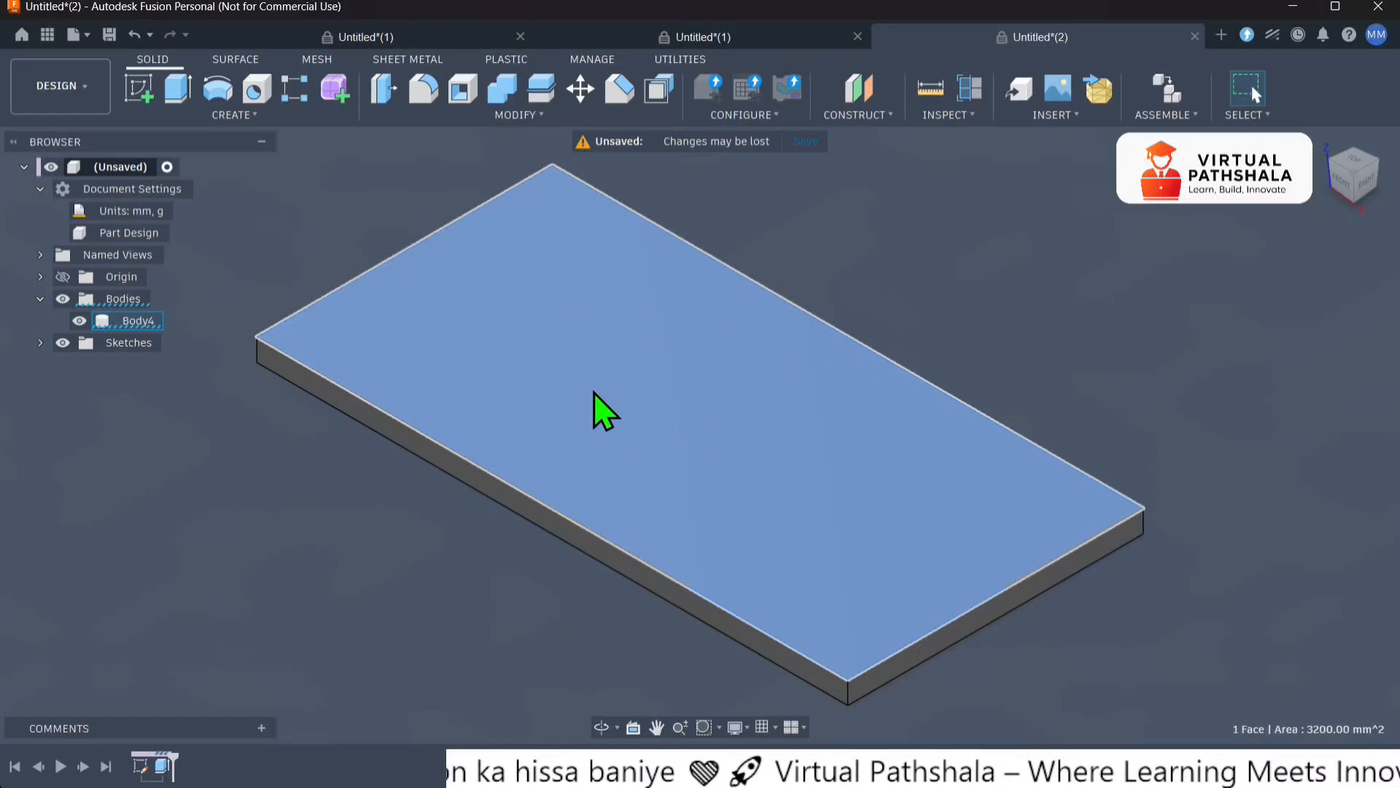
click(146, 97)
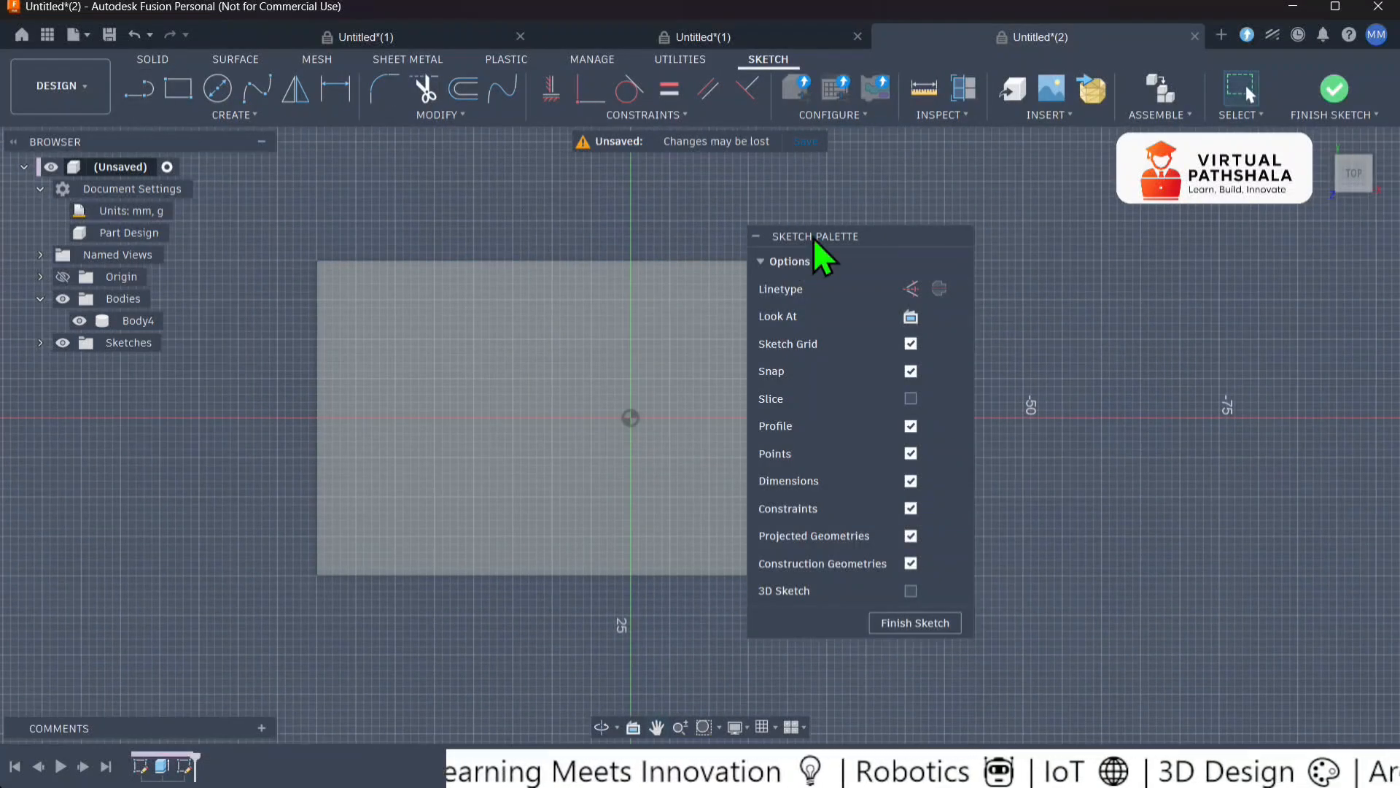
drag(815, 242, 1084, 248)
scroll(484, 437, up, 3)
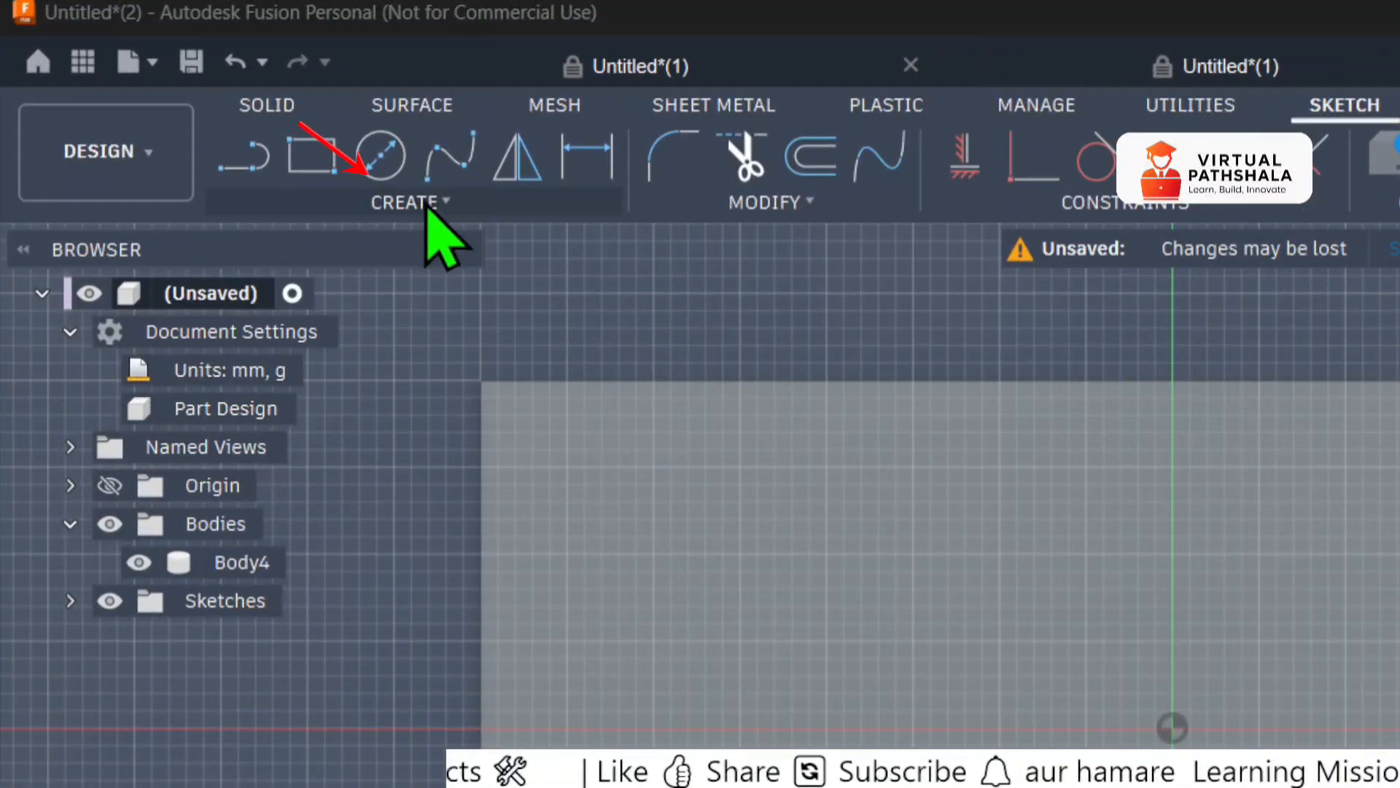
- Place a rectangular sketch text frame spanning most of the plate's top face, slightly inset from its edges
click(429, 207)
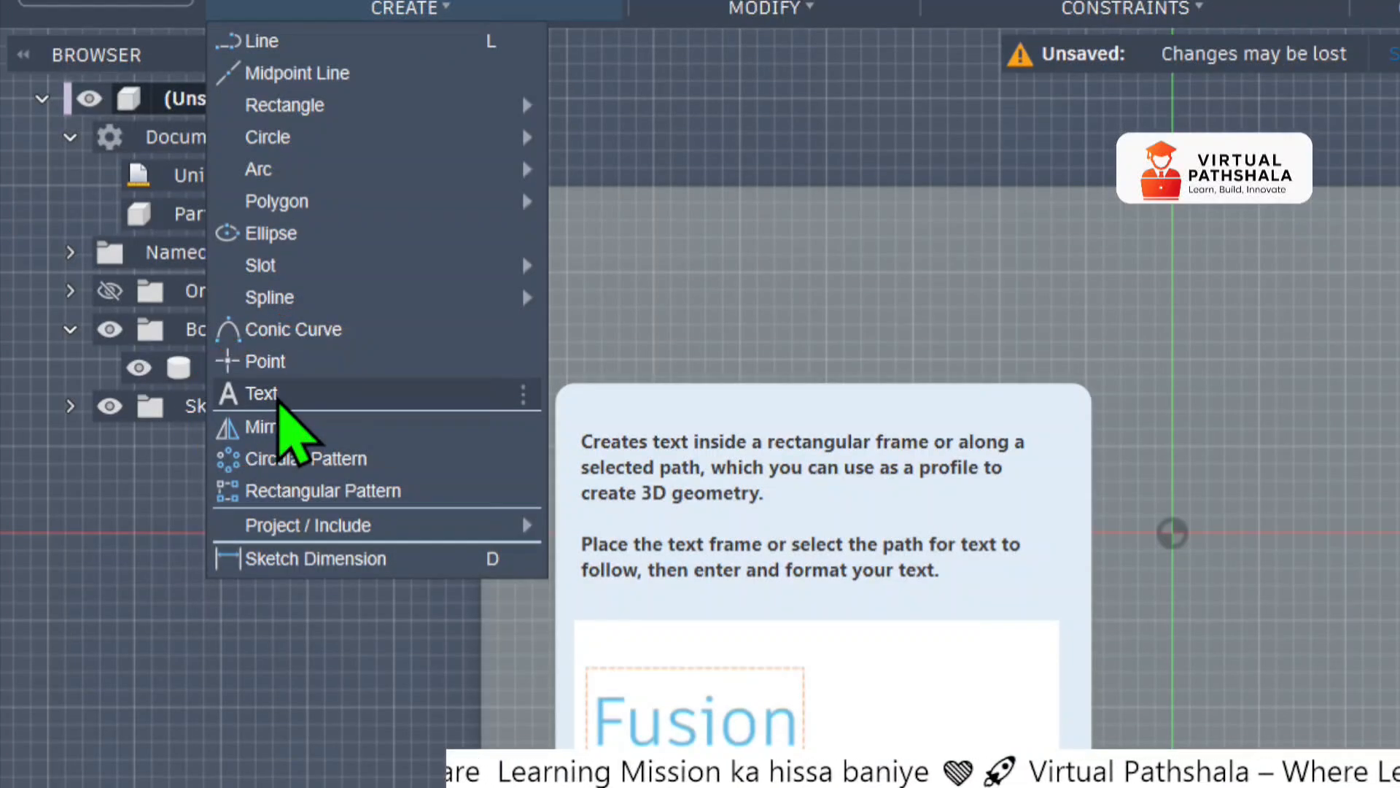
click(259, 394)
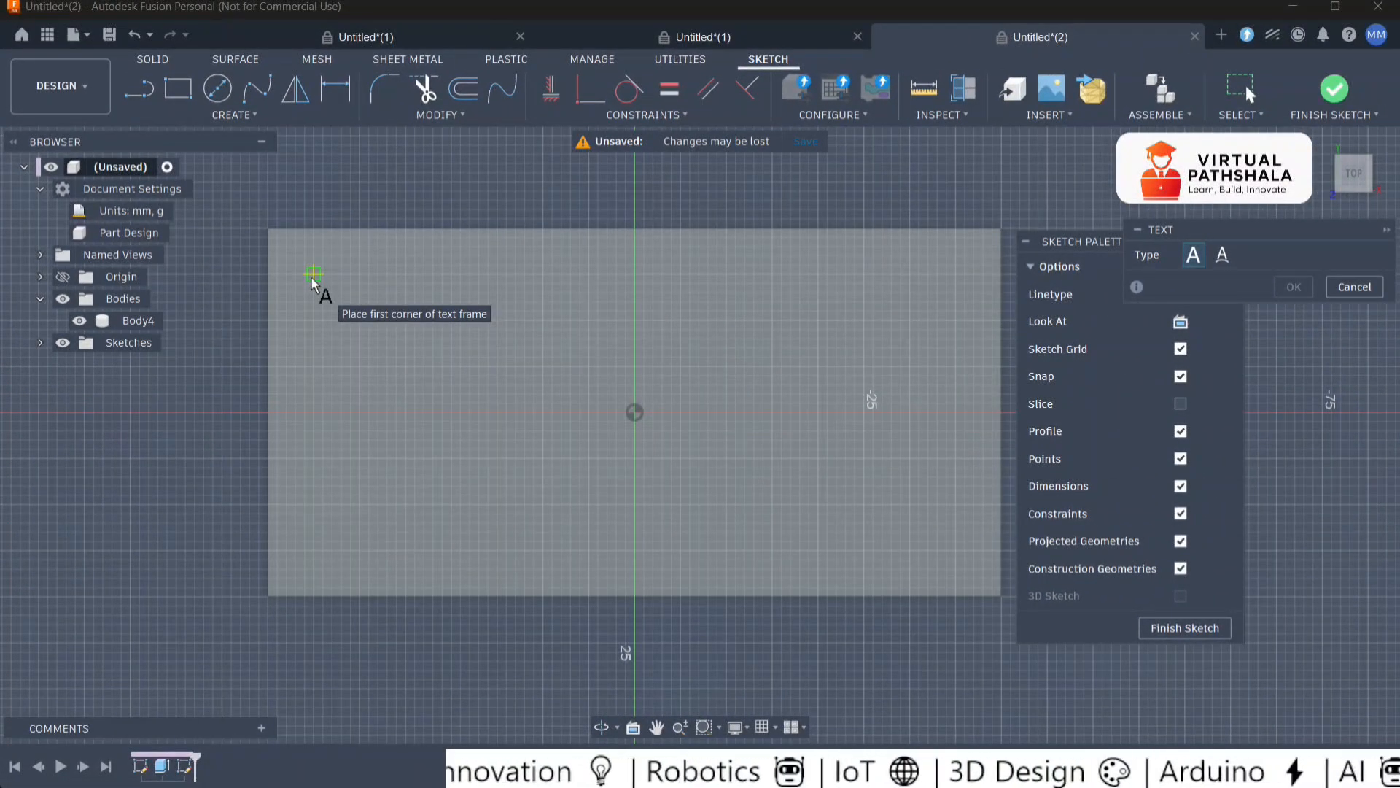
click(313, 274)
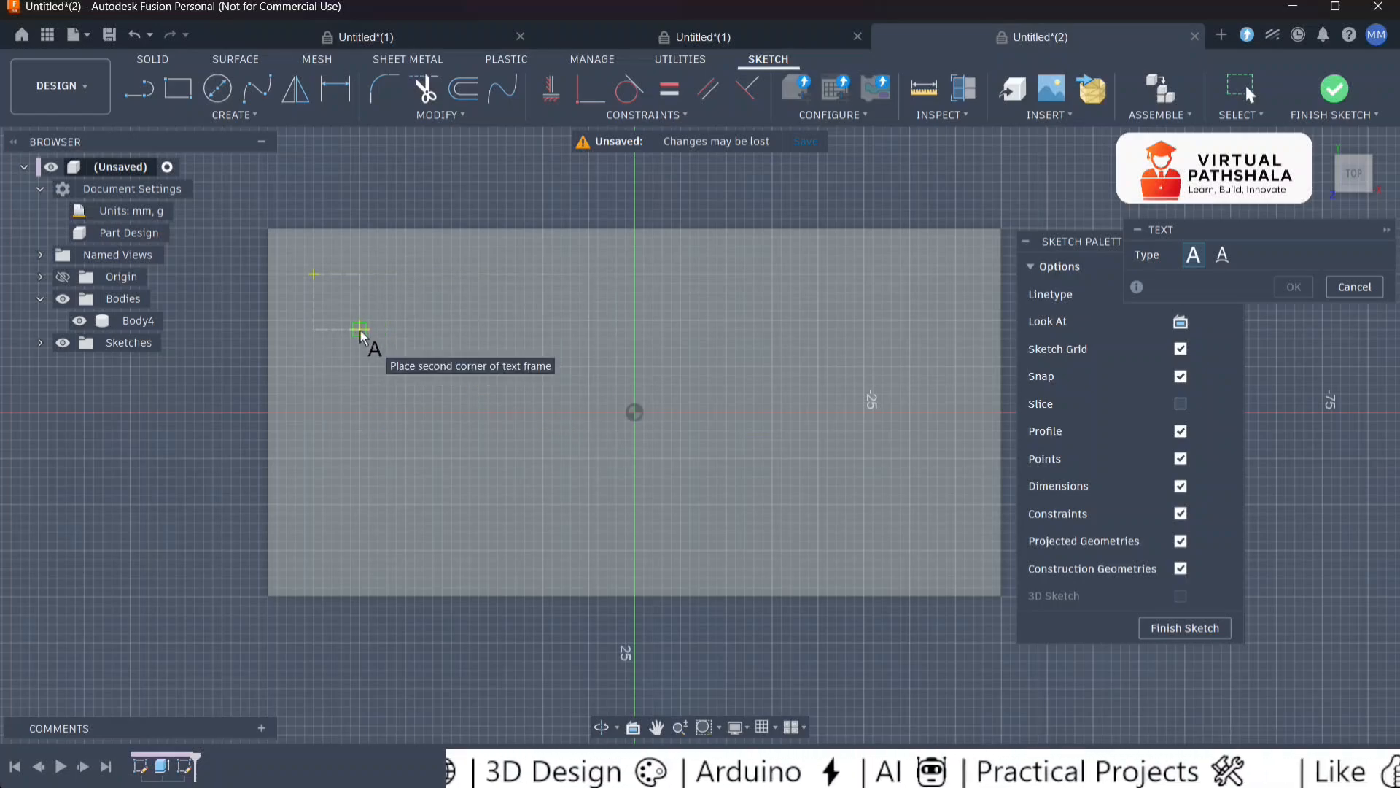
scroll(775, 498, down, 4)
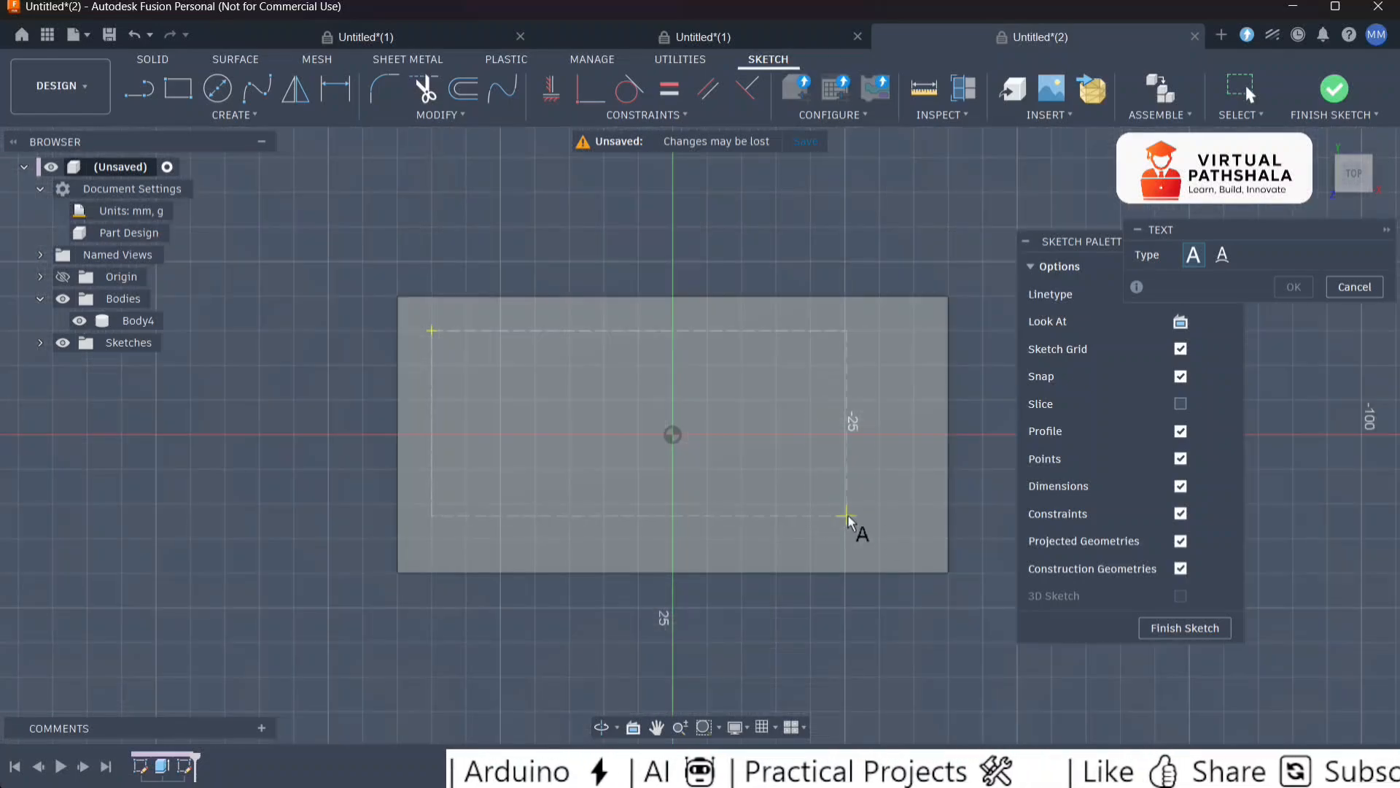
scroll(886, 536, up, 3)
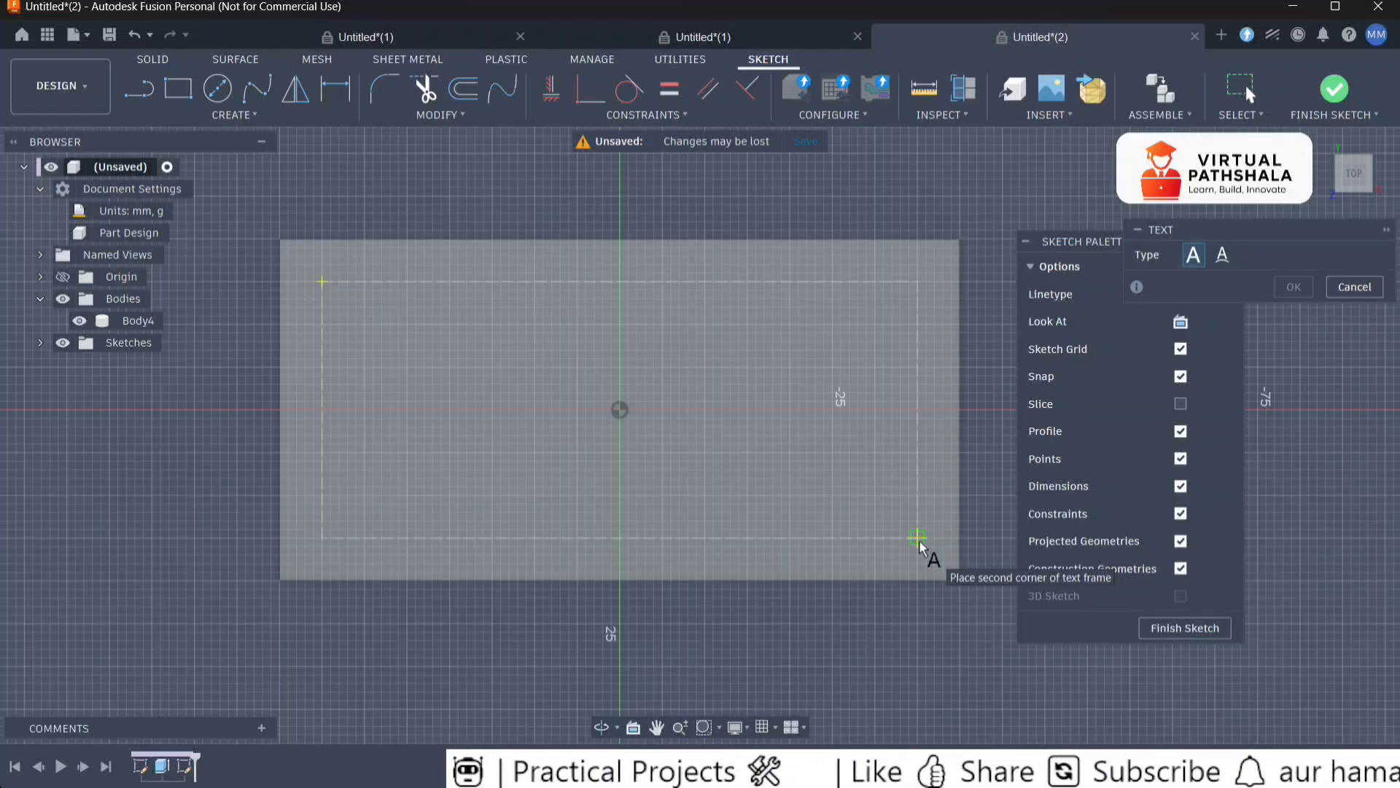
click(918, 539)
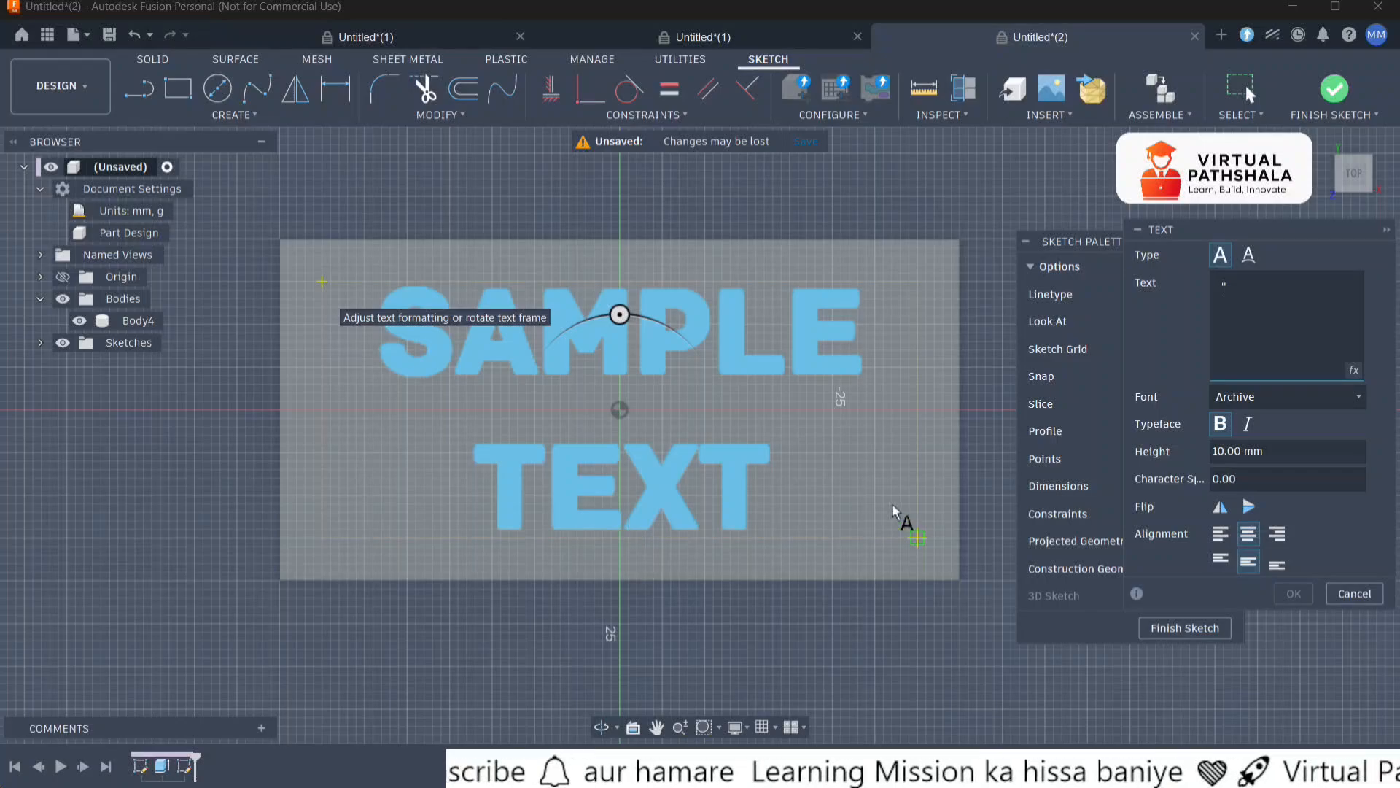
- Move the text dialog beside the frame and enter LIKE in single quotes as the text
drag(1232, 232, 886, 250)
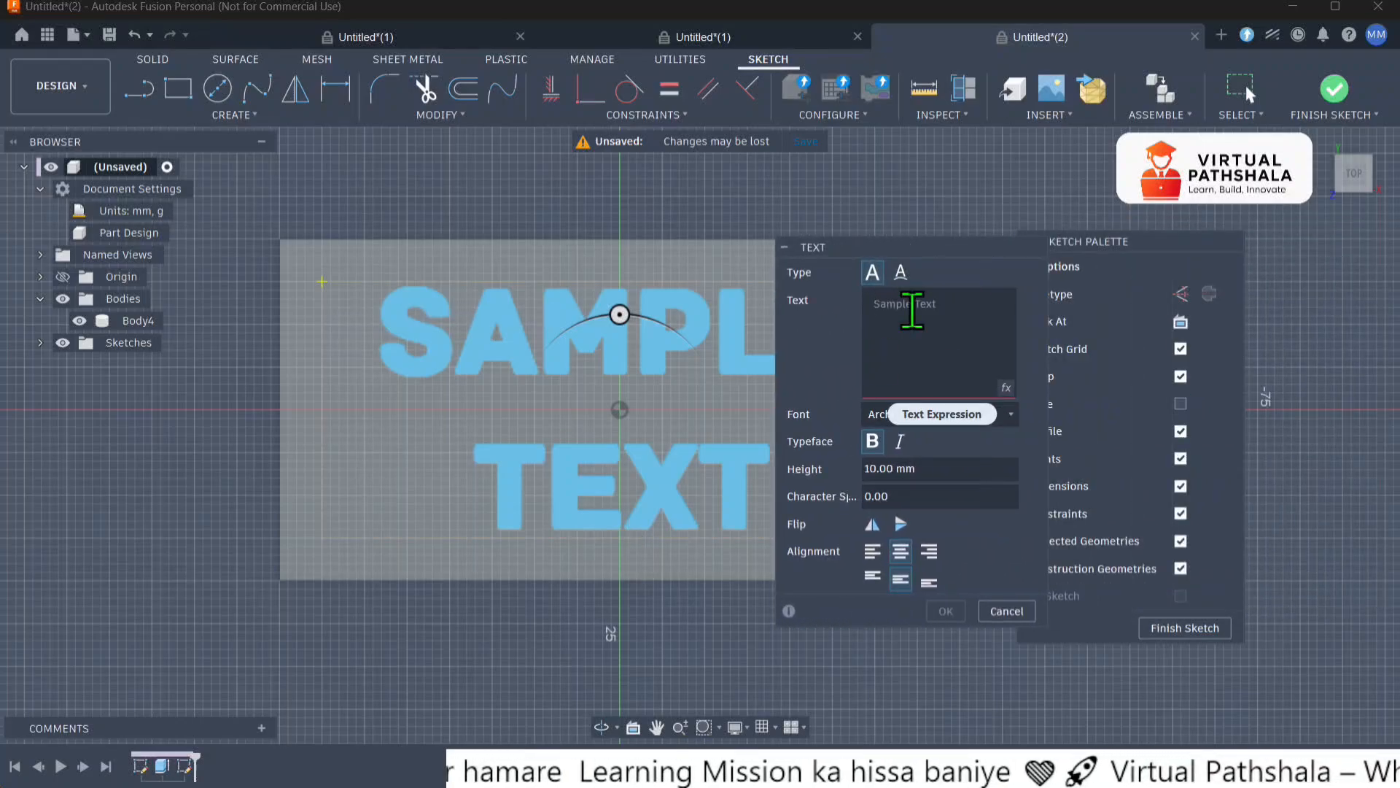
click(891, 348)
text(')
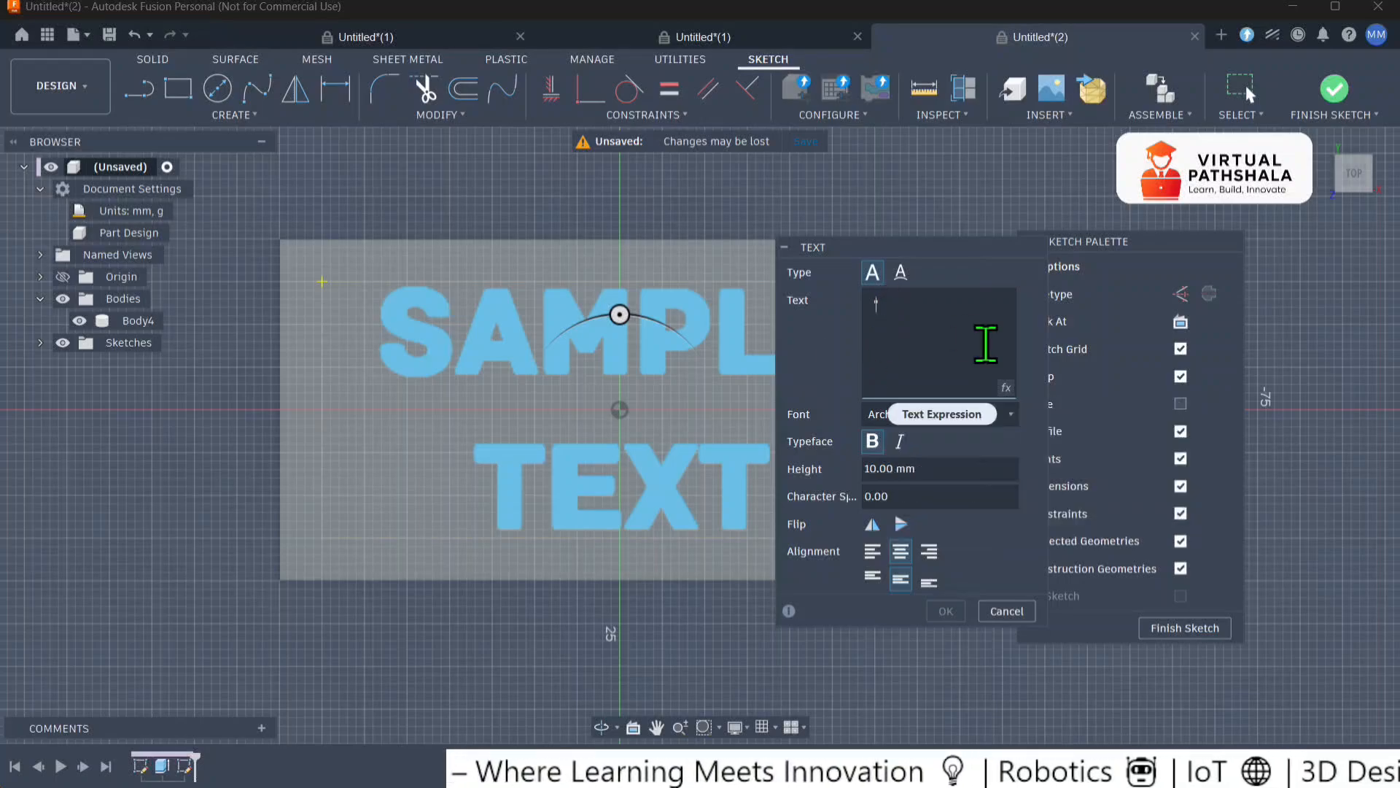
text(LIKE')
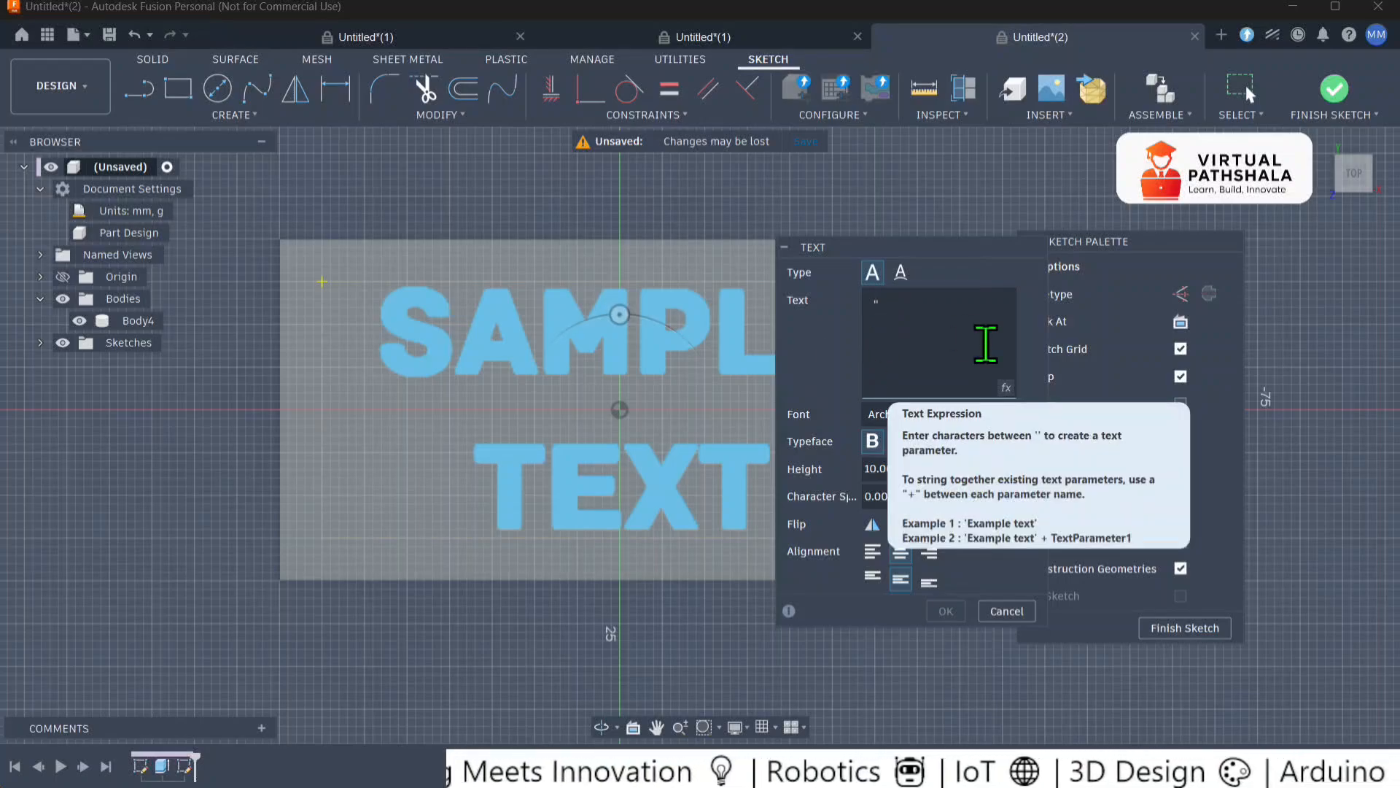